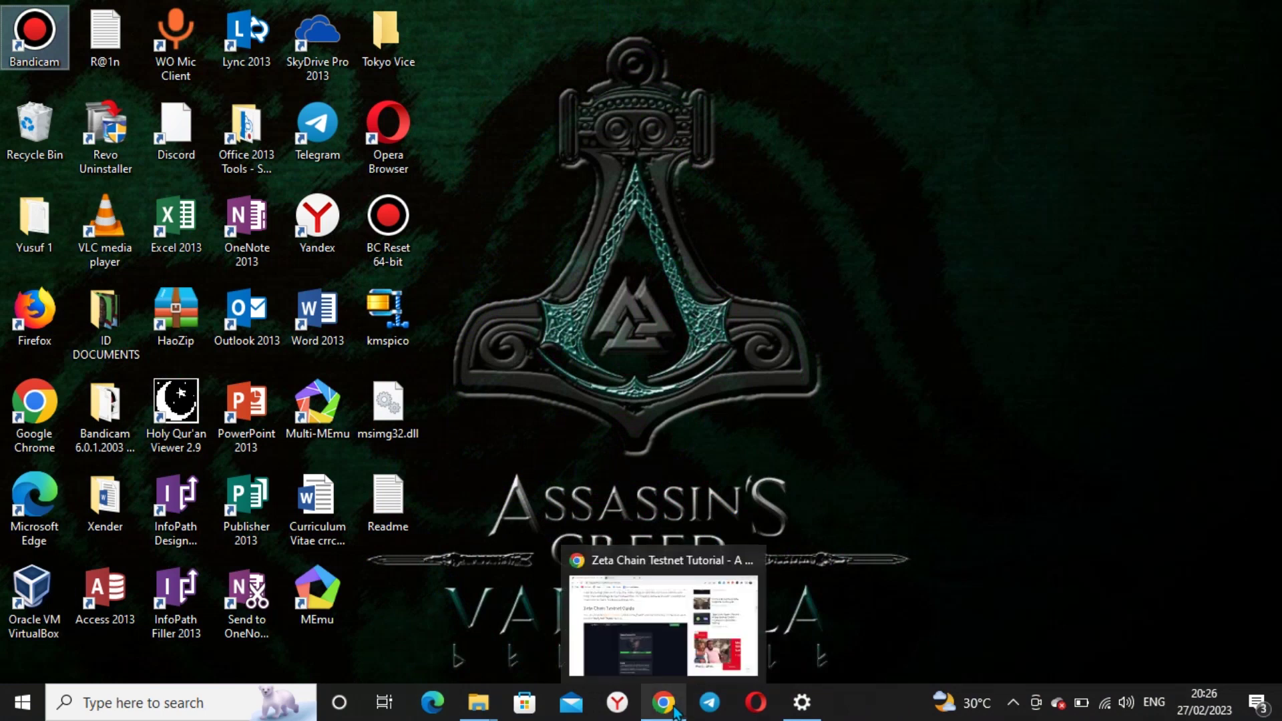
Restore the Chrome window showing the bulliscoming.com Zeta Chain testnet tutorial
{"action": "left_click", "coordinate": [671, 708]}
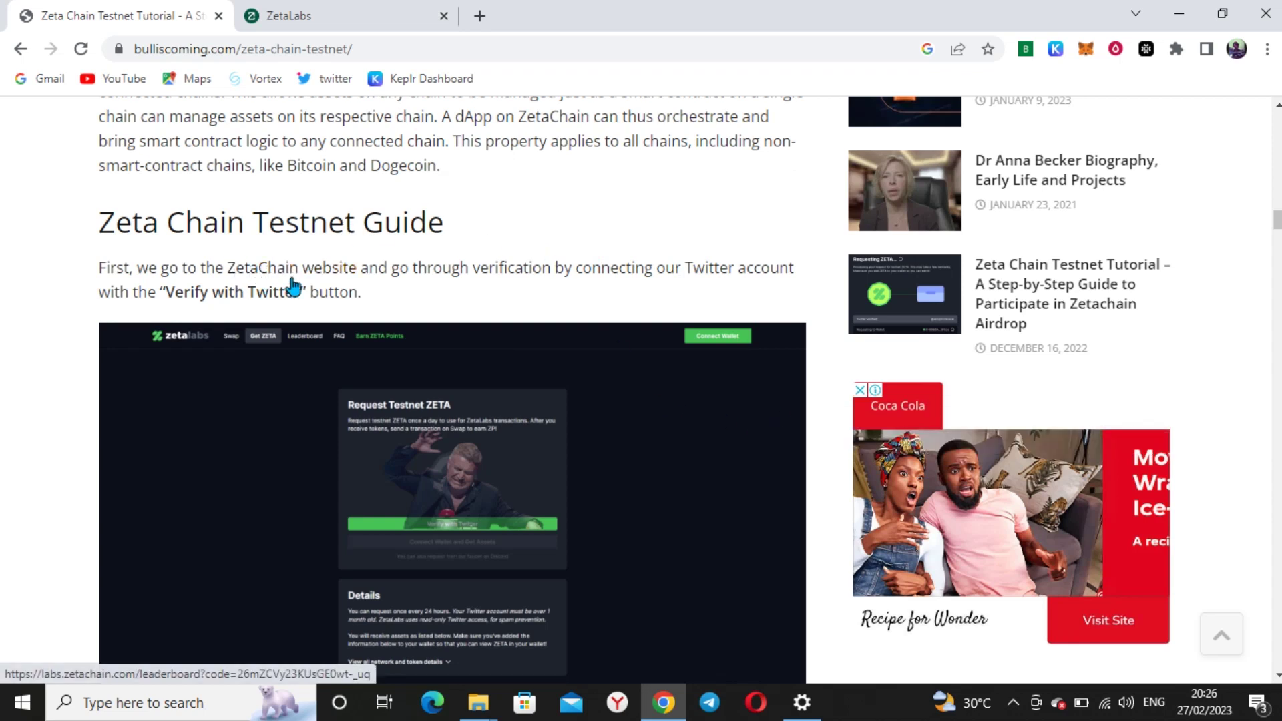
On the ZetaLabs tab, verify the Twitter account and authorize ZetaChain to access it
{"action": "left_click", "coordinate": [364, 9]}
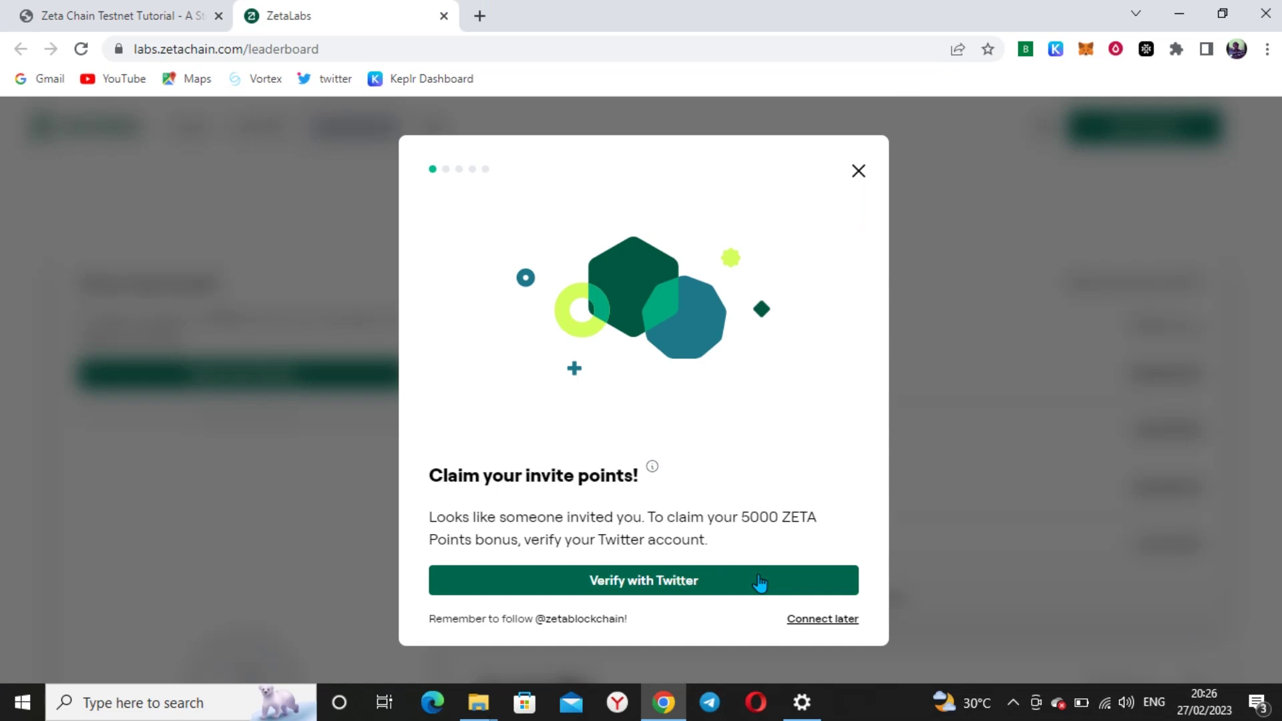
{"action": "left_click", "coordinate": [664, 583]}
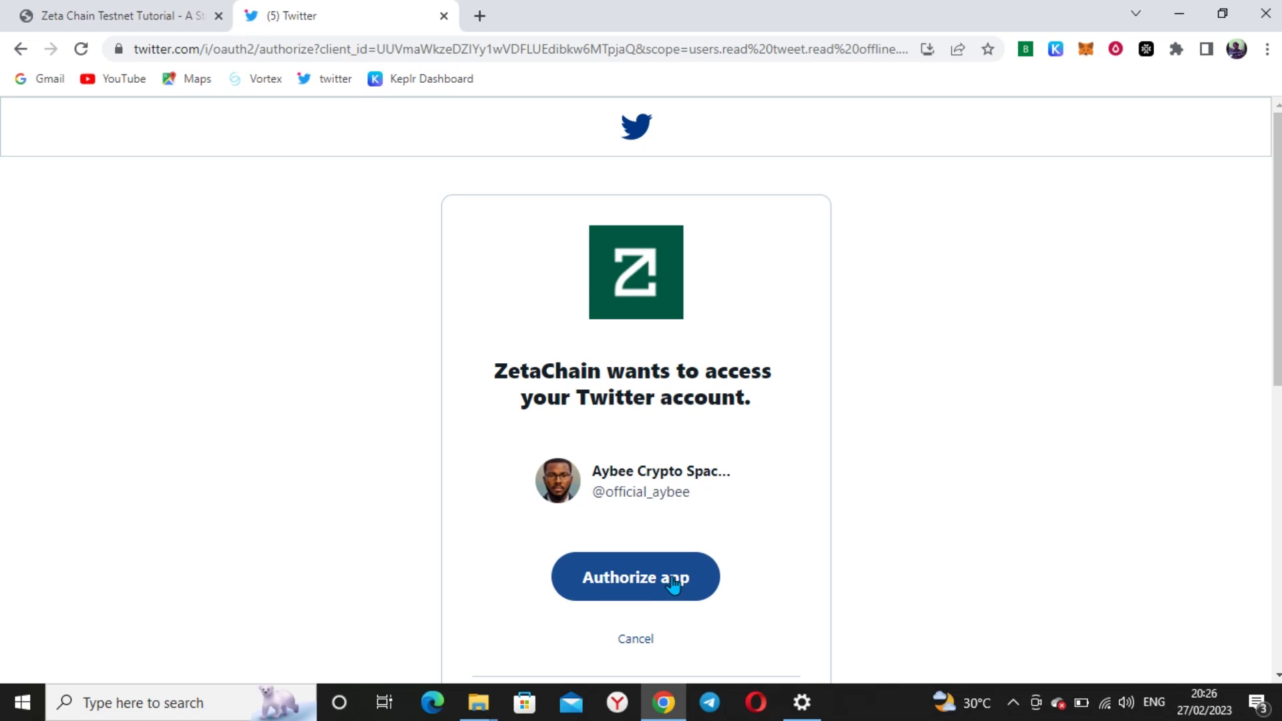
{"action": "left_click", "coordinate": [669, 586]}
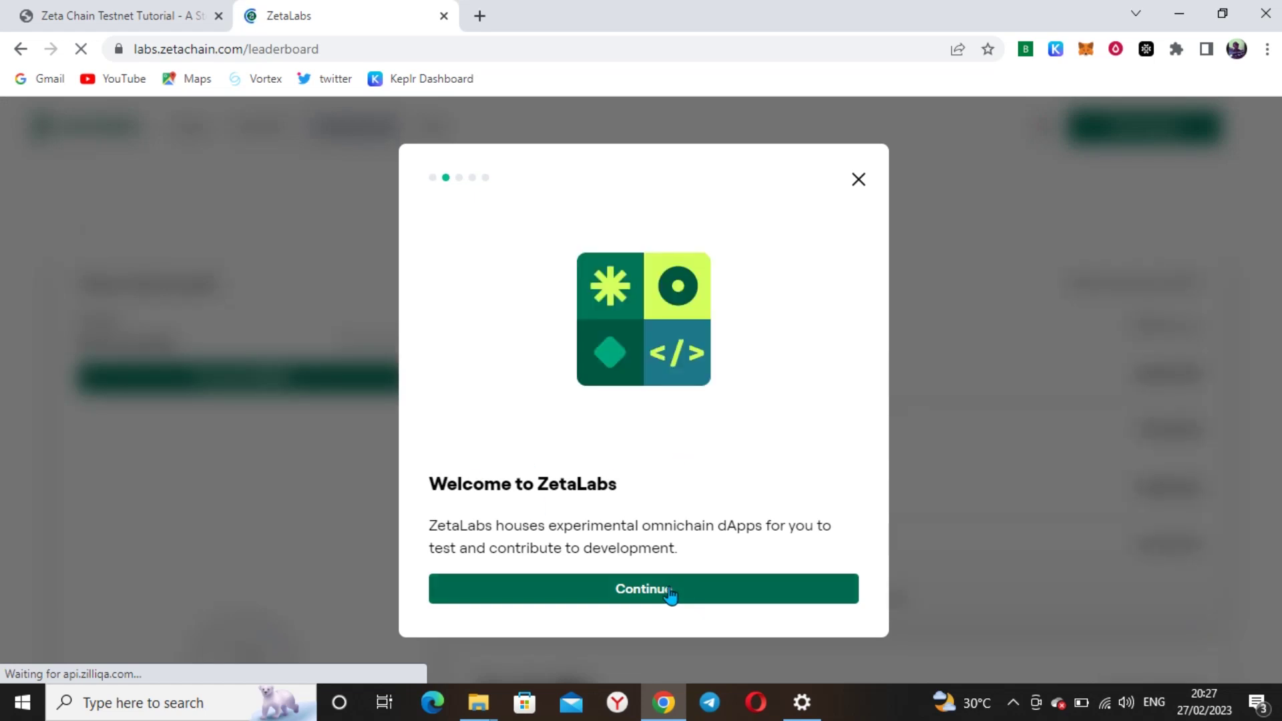
Advance past the Welcome, What is ZetaChain? and Earn ZETA Points intro steps
{"action": "left_click", "coordinate": [667, 593]}
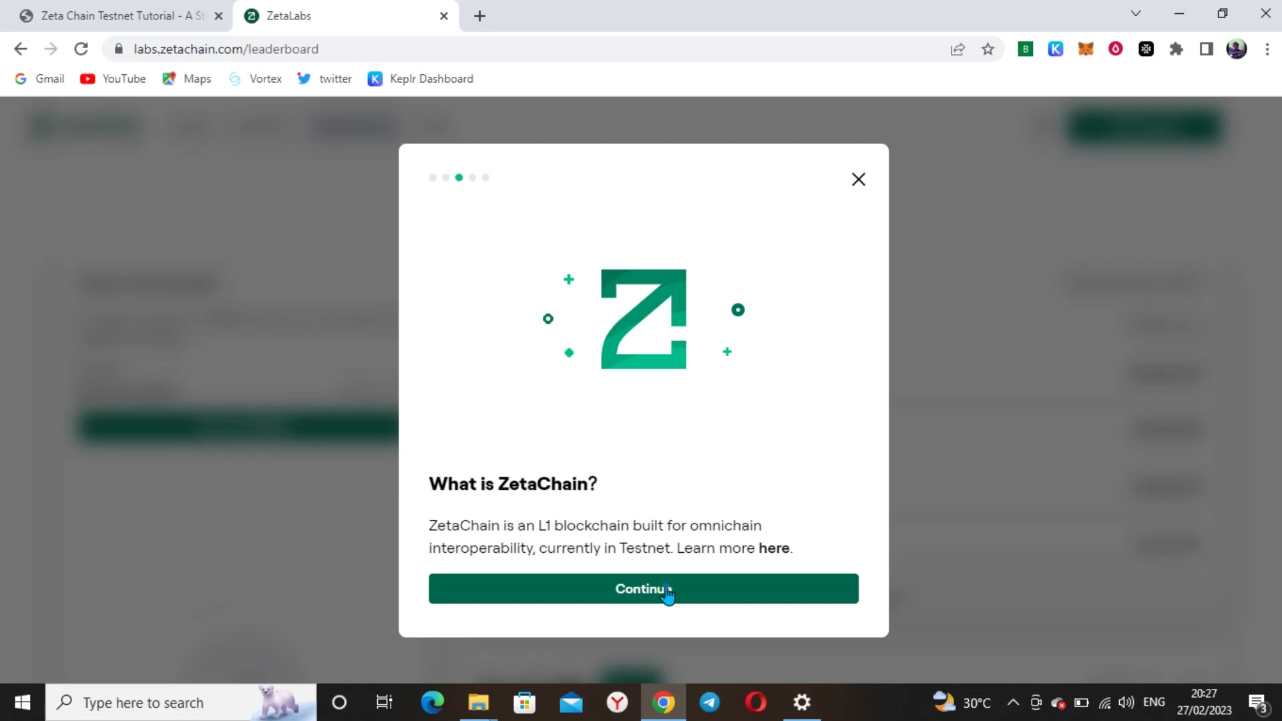
{"action": "left_click", "coordinate": [667, 593]}
{"action": "left_click", "coordinate": [666, 594]}
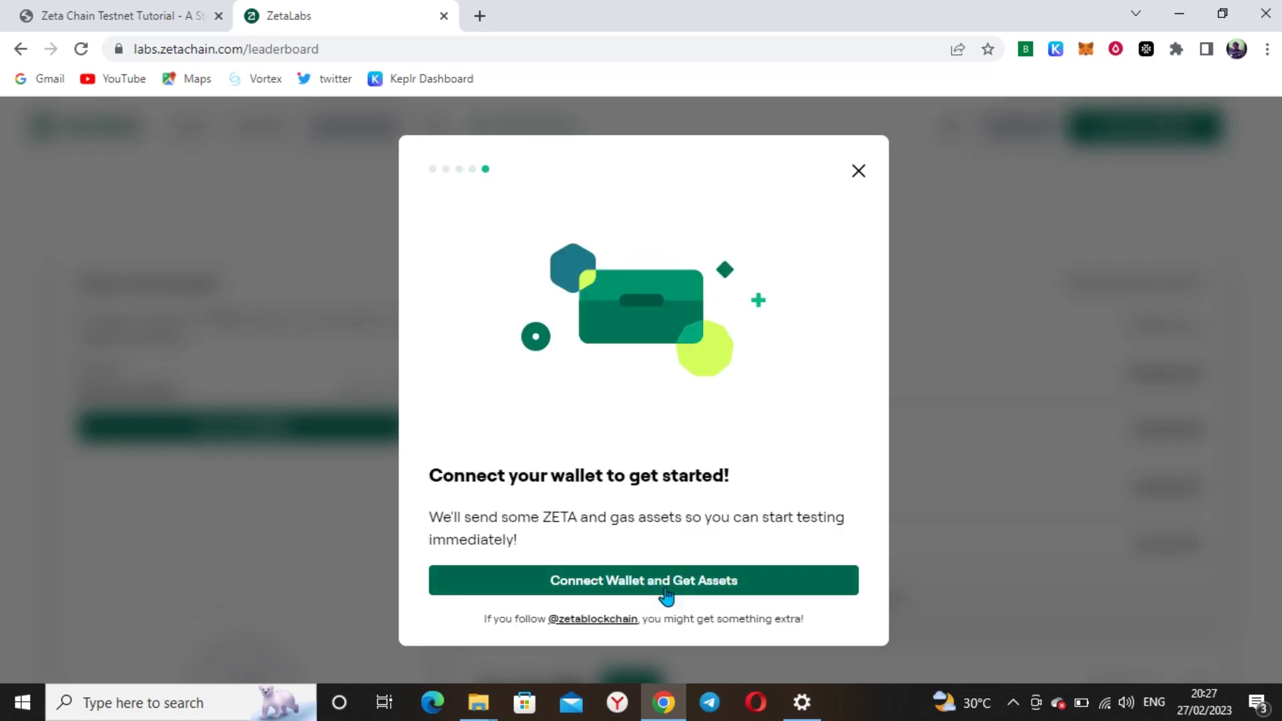
Start connecting a wallet and check the MetaMask store page, confirming it's already installed
{"action": "left_click", "coordinate": [667, 591]}
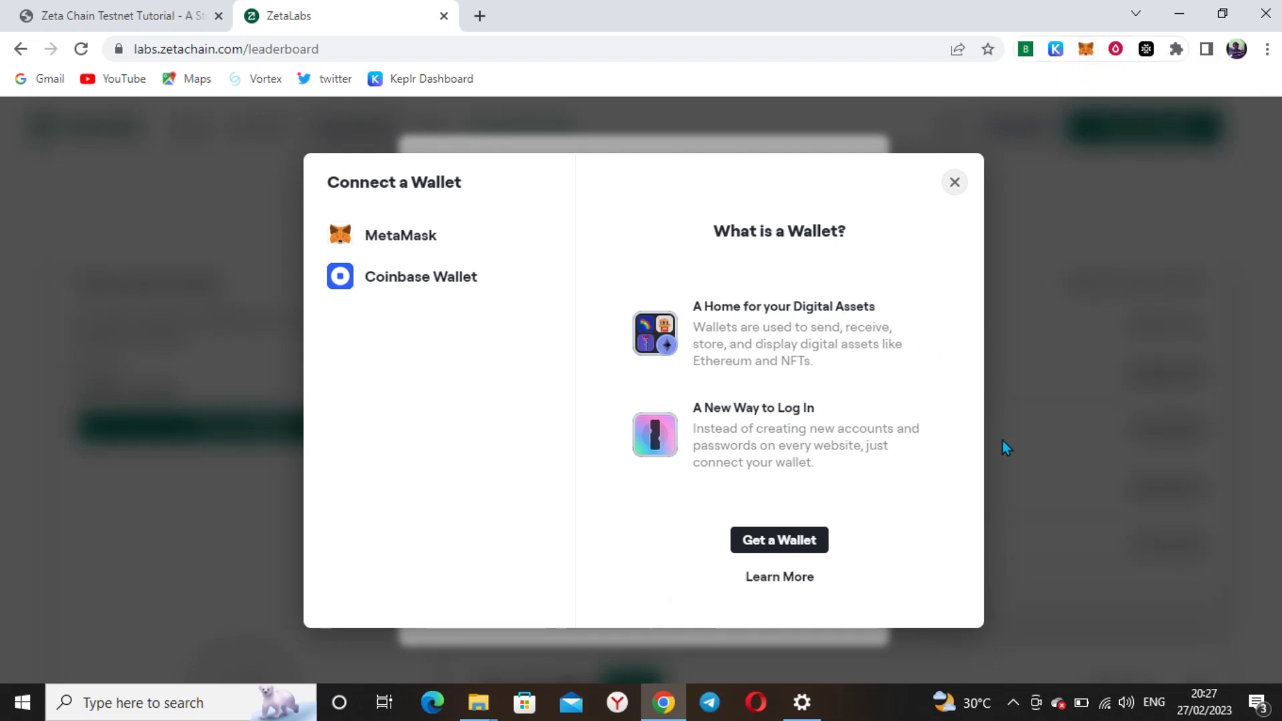
{"action": "left_click", "coordinate": [802, 546]}
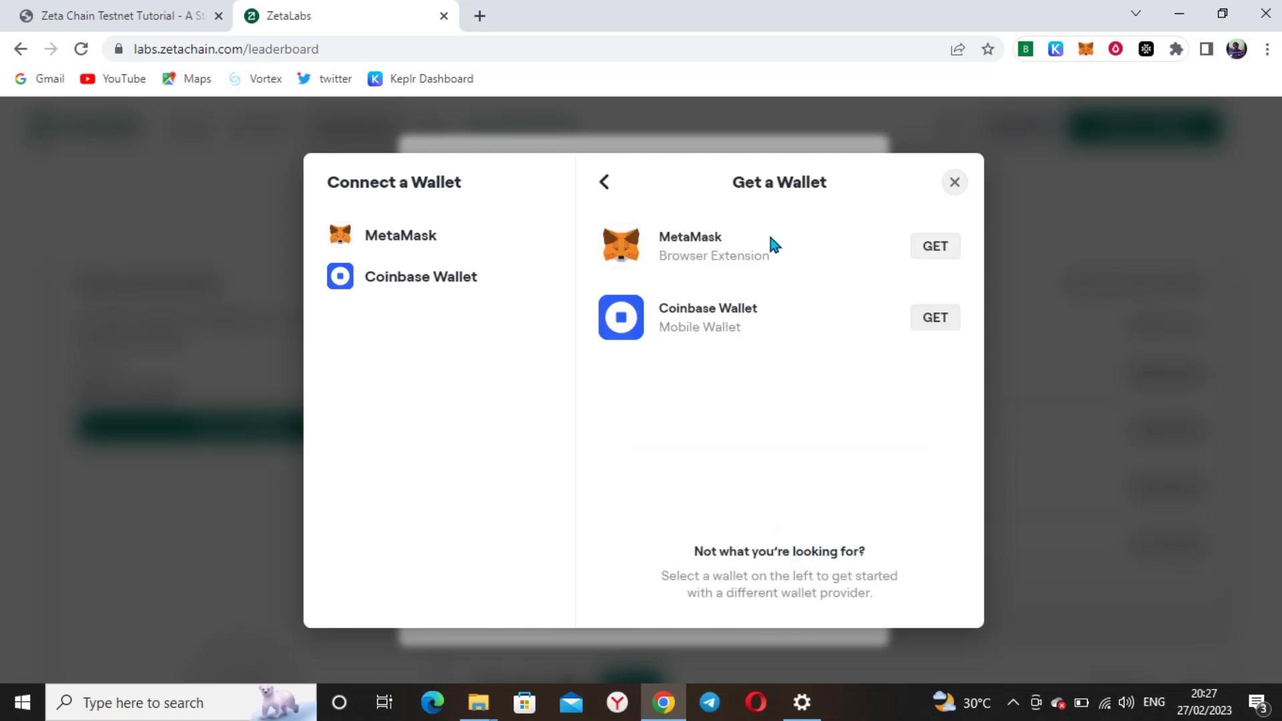
{"action": "left_click", "coordinate": [948, 254]}
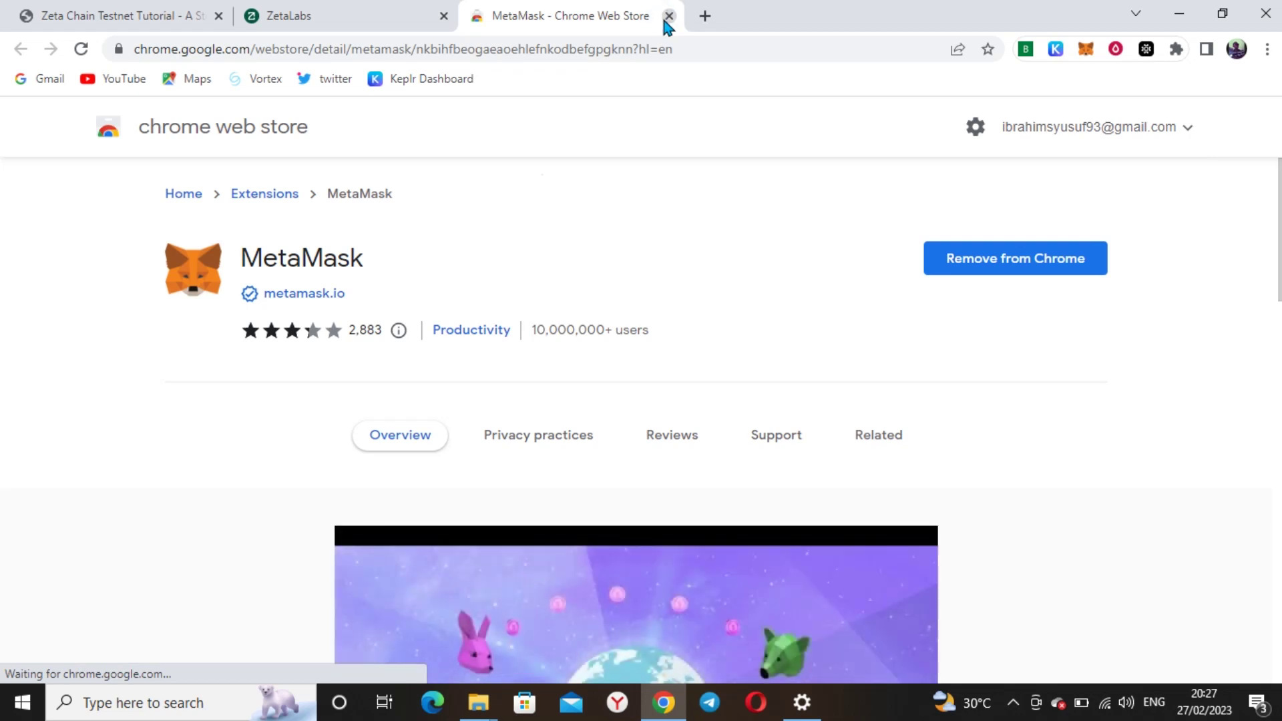
{"action": "left_click", "coordinate": [669, 15]}
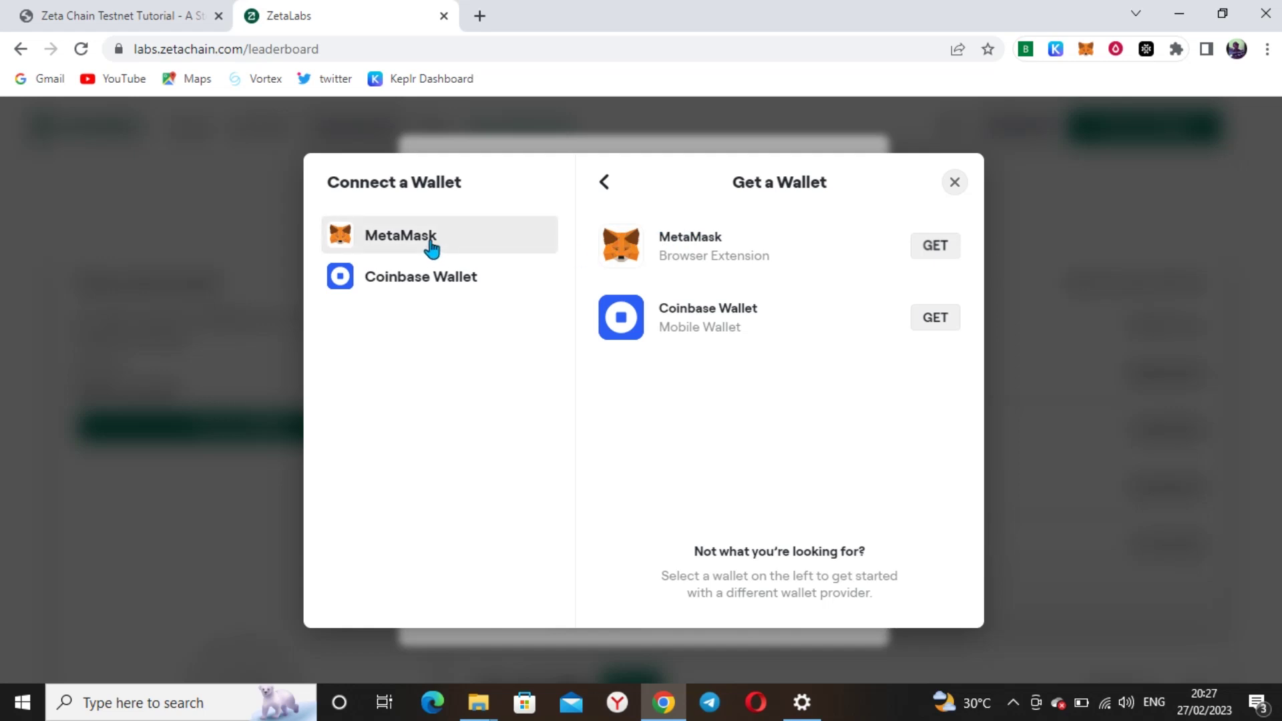
Connect MetaMask Account 5 to ZetaLabs and approve switching the wallet to Goerli
{"action": "left_click", "coordinate": [392, 247]}
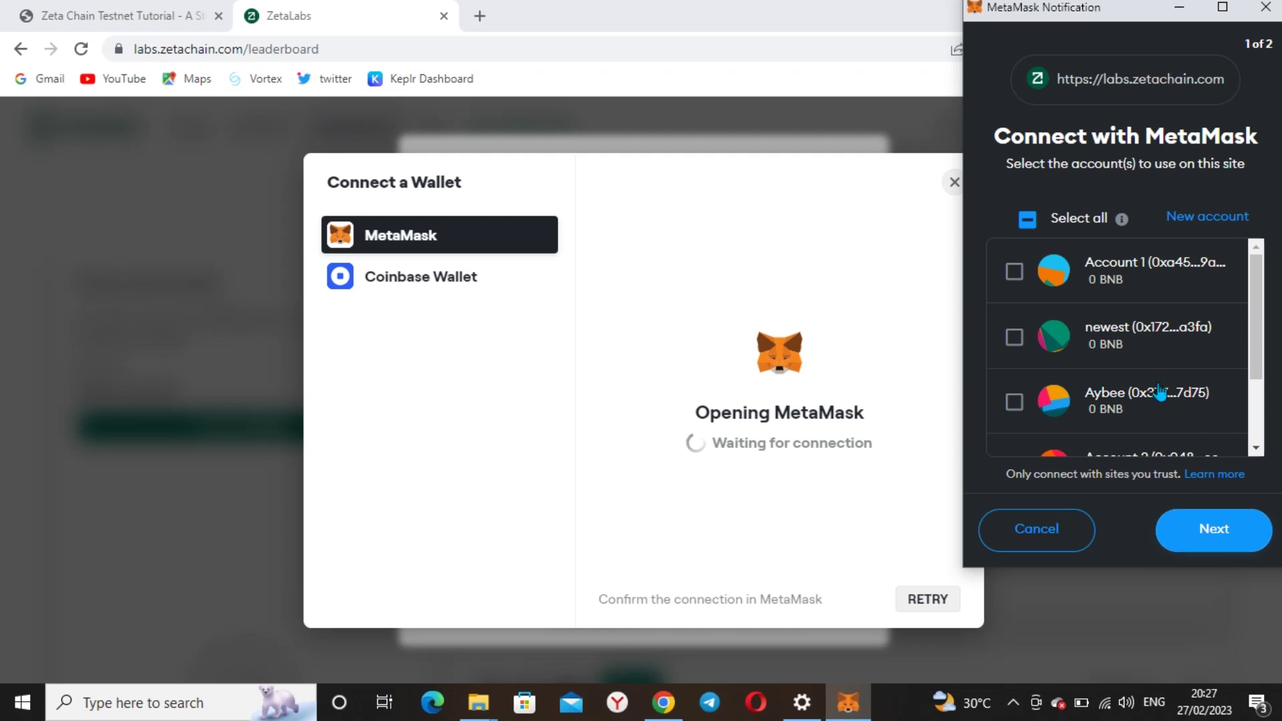
{"action": "scroll", "coordinate": [1148, 401], "scroll_direction": "down", "scroll_amount": 2}
{"action": "left_click", "coordinate": [1152, 415]}
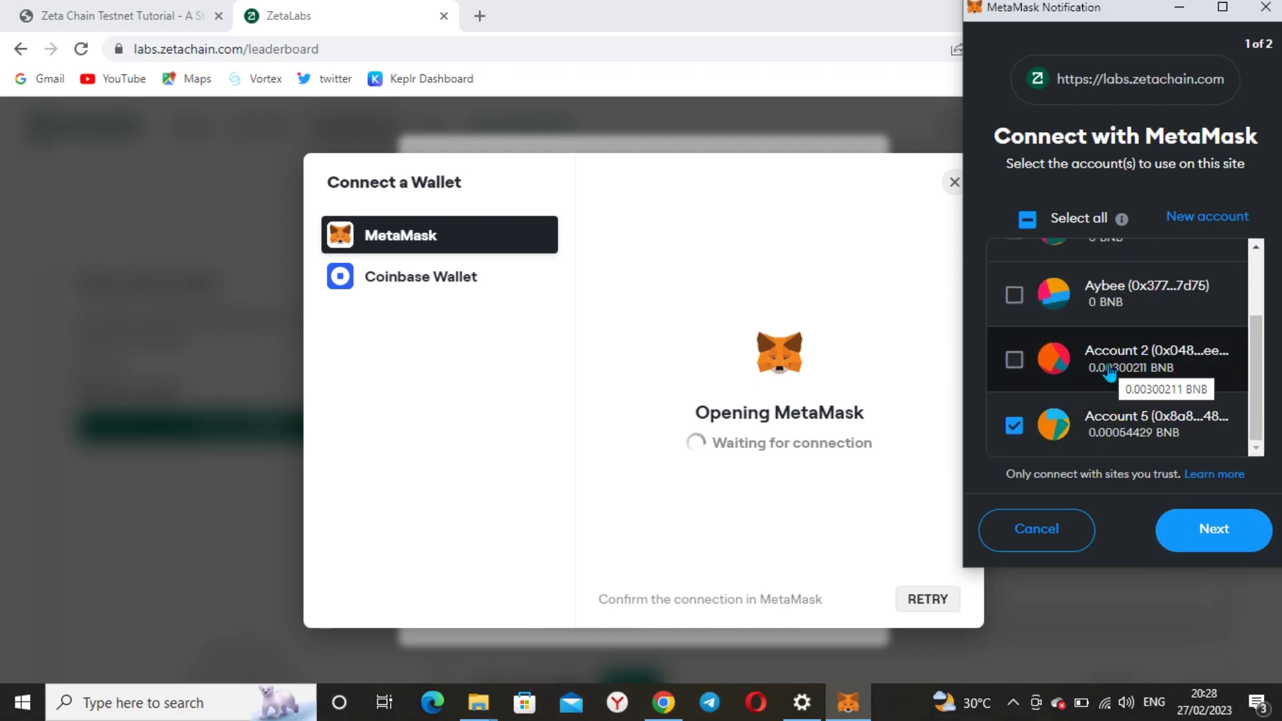
{"action": "scroll", "coordinate": [1113, 367], "scroll_direction": "up", "scroll_amount": 2}
{"action": "scroll", "coordinate": [1124, 381], "scroll_direction": "down", "scroll_amount": 1}
{"action": "scroll", "coordinate": [1126, 384], "scroll_direction": "down", "scroll_amount": 1}
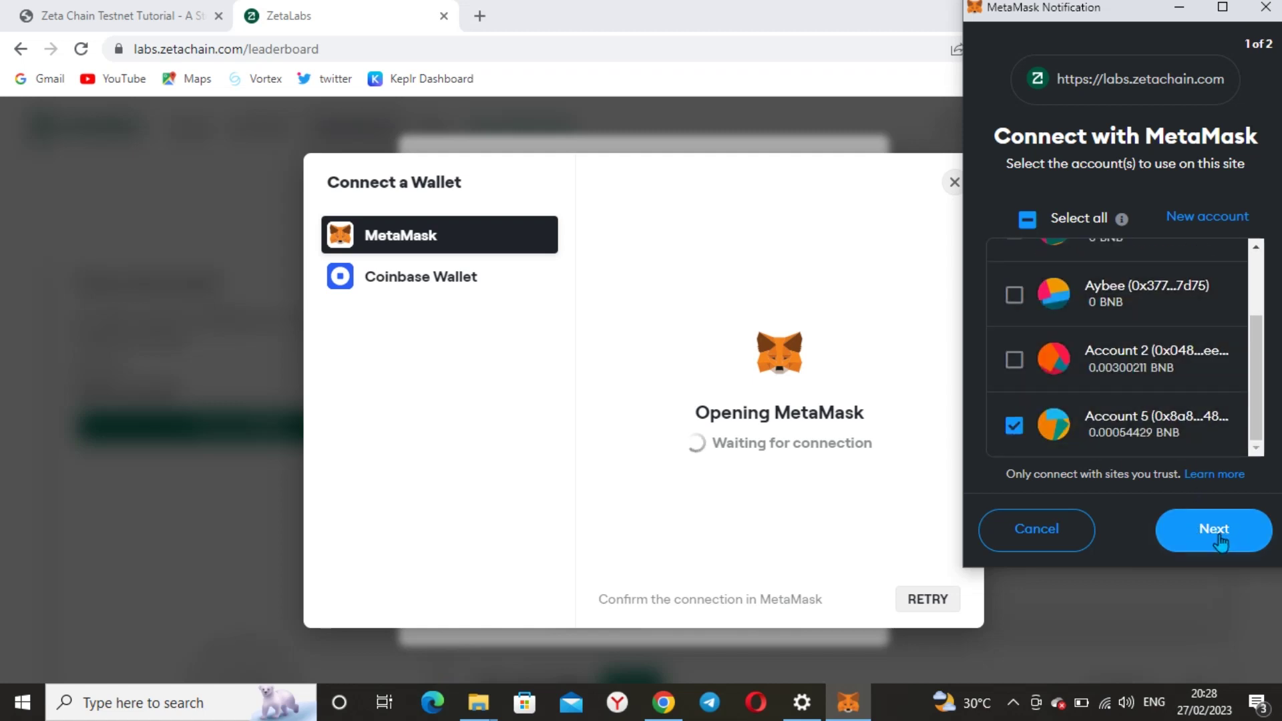
{"action": "left_click", "coordinate": [1220, 541]}
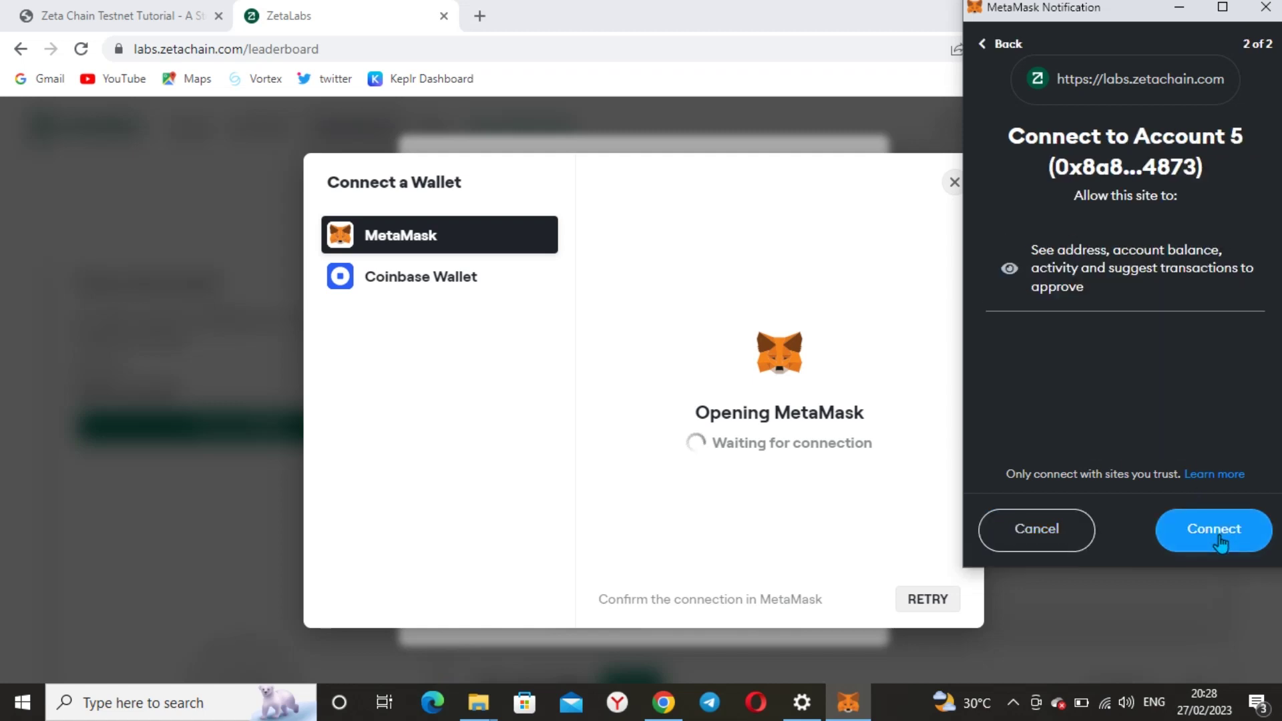
{"action": "left_click", "coordinate": [1216, 538]}
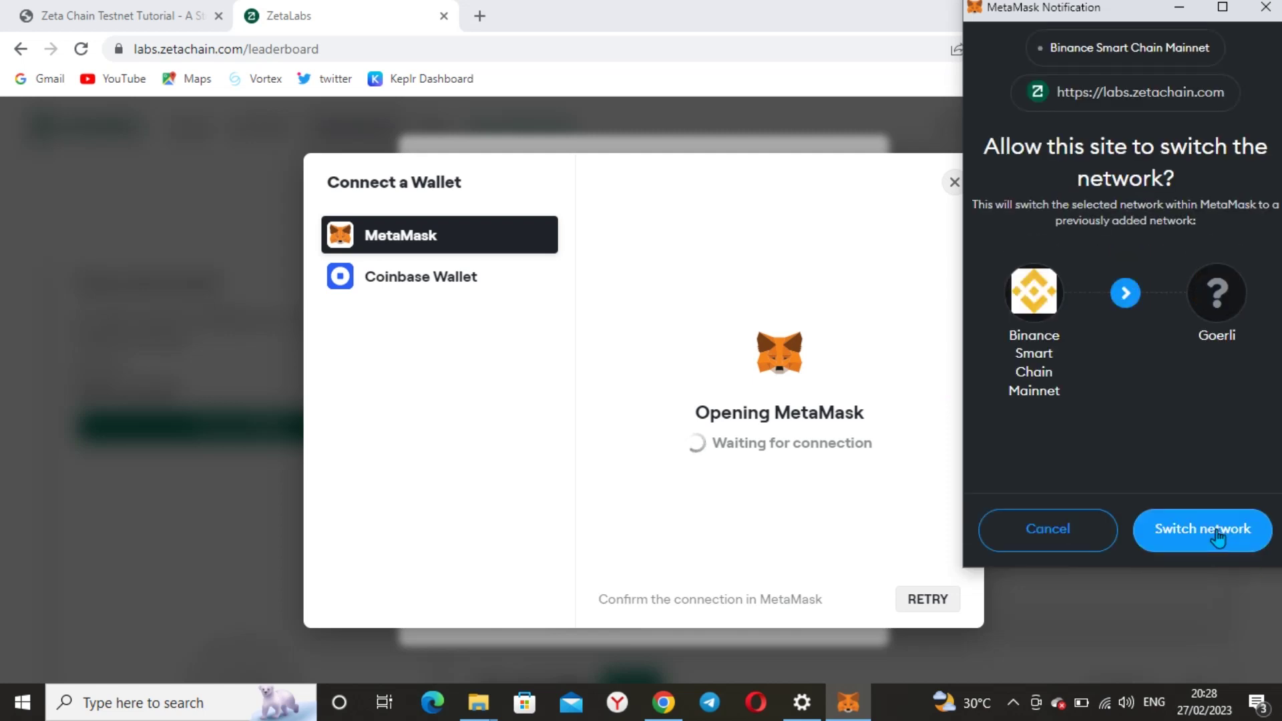
{"action": "left_click", "coordinate": [1217, 534]}
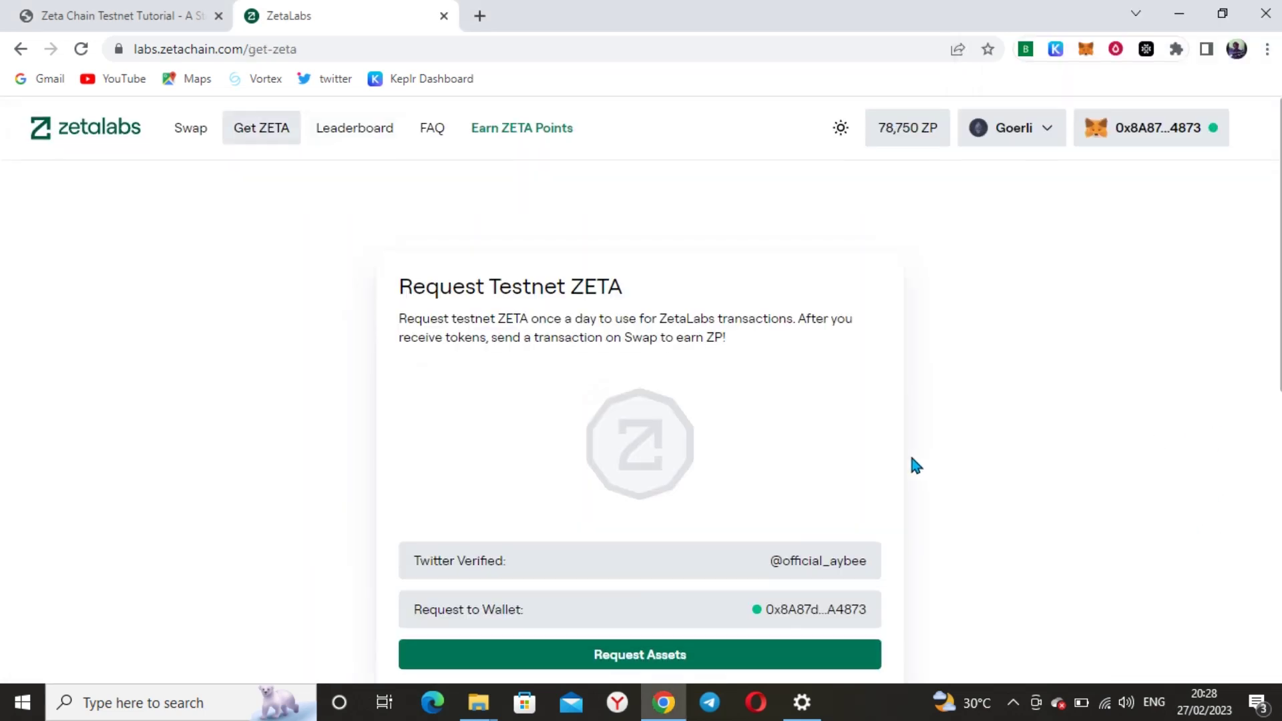
Request 3 testnet ZETA to the connected wallet
{"action": "scroll", "coordinate": [910, 463], "scroll_direction": "down", "scroll_amount": 3}
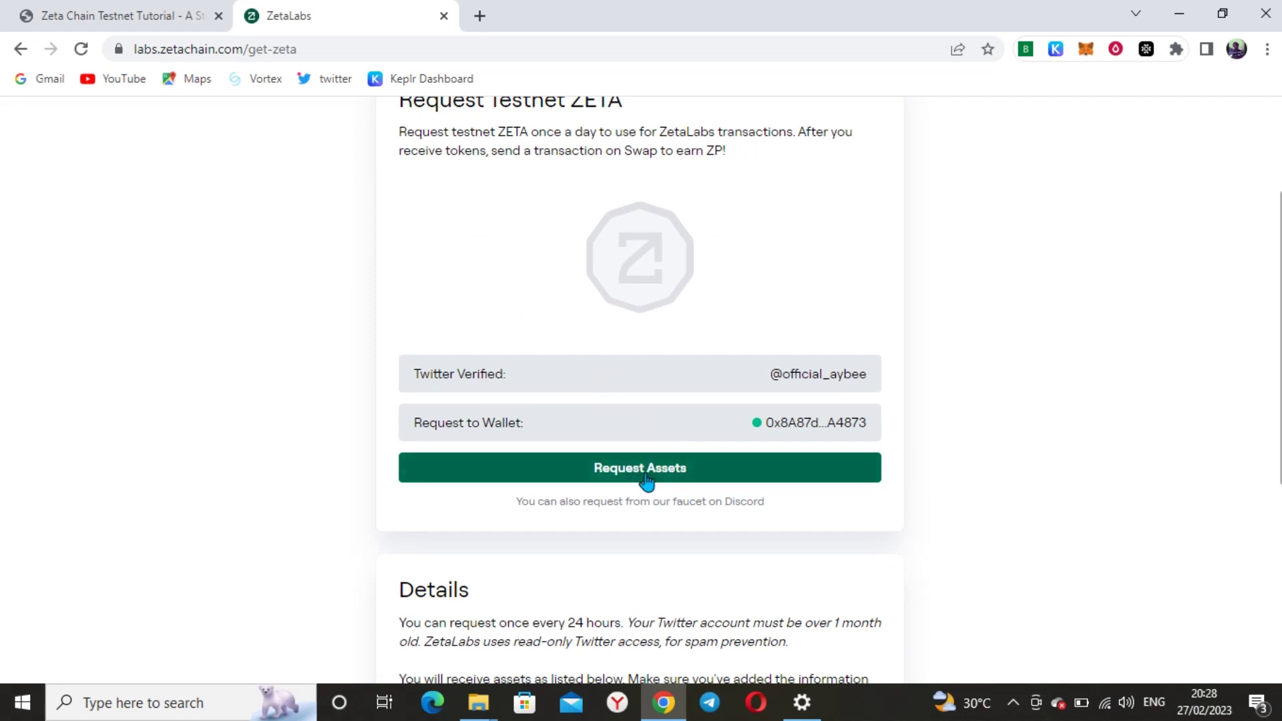
{"action": "scroll", "coordinate": [647, 480], "scroll_direction": "up", "scroll_amount": 3}
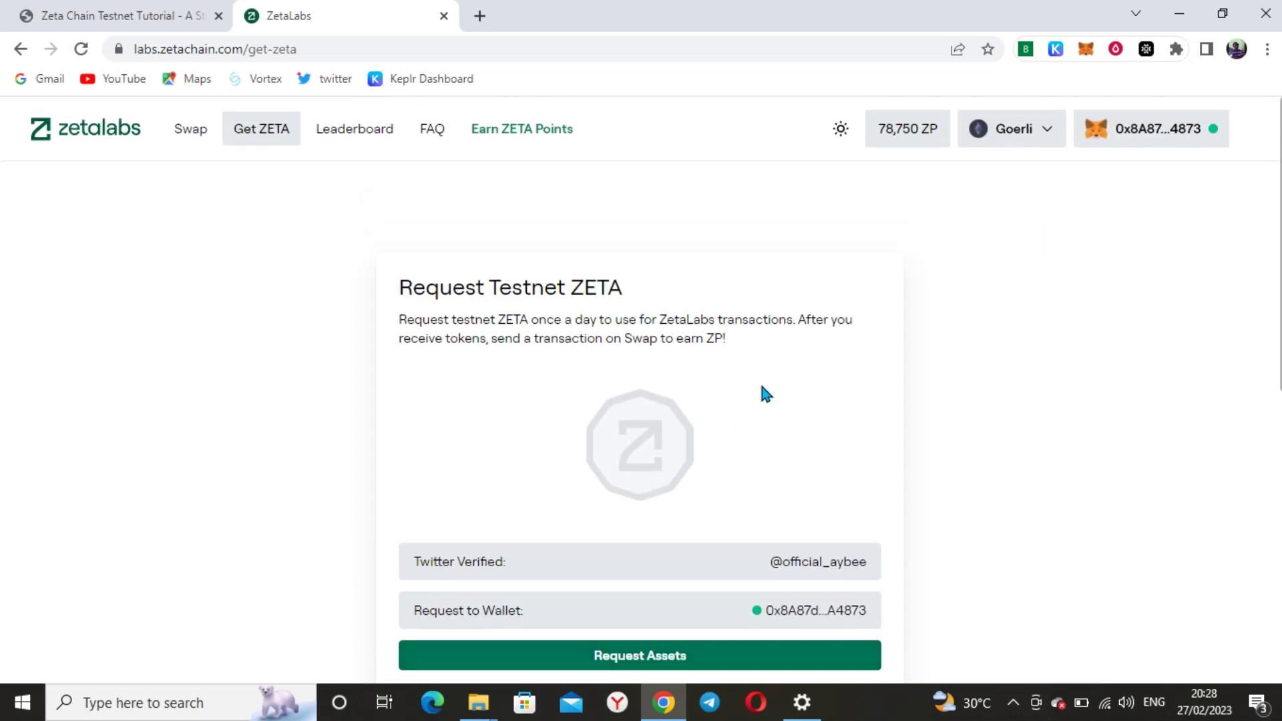
{"action": "scroll", "coordinate": [761, 392], "scroll_direction": "down", "scroll_amount": 3}
{"action": "left_click", "coordinate": [668, 472]}
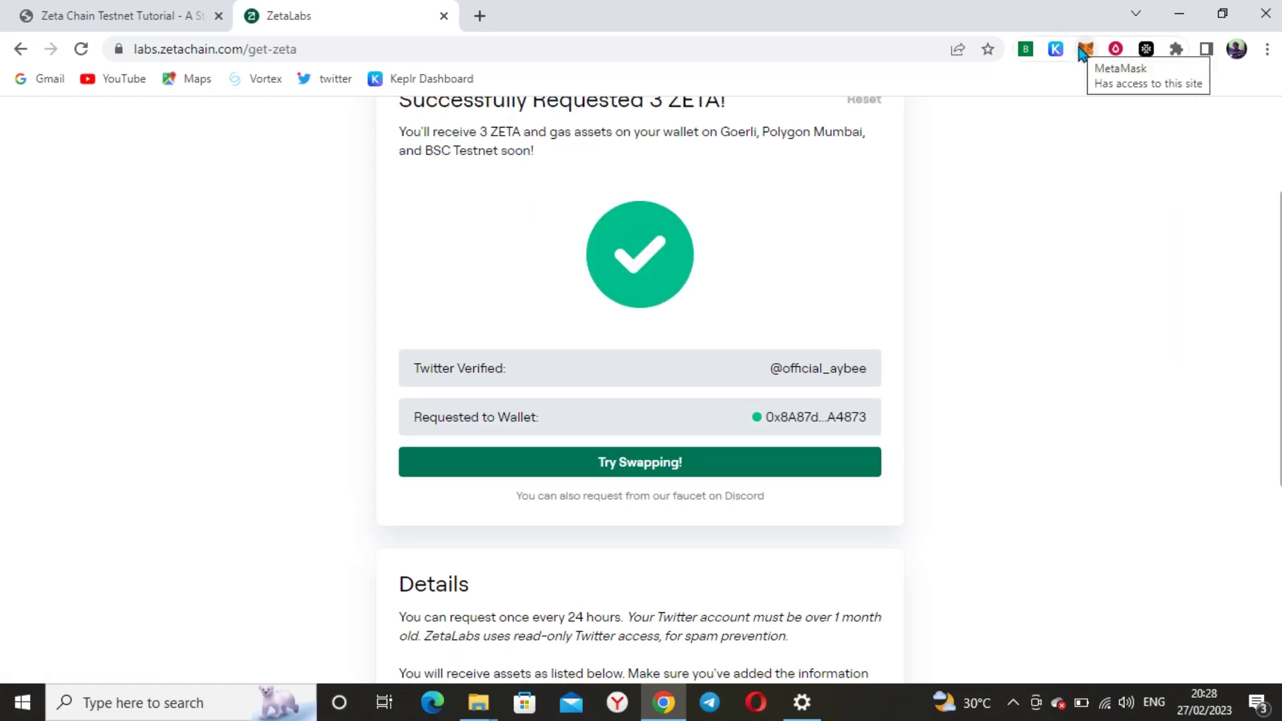
Go to the ZetaLabs swap page via Try Swapping!
{"action": "scroll", "coordinate": [675, 372], "scroll_direction": "up", "scroll_amount": 2}
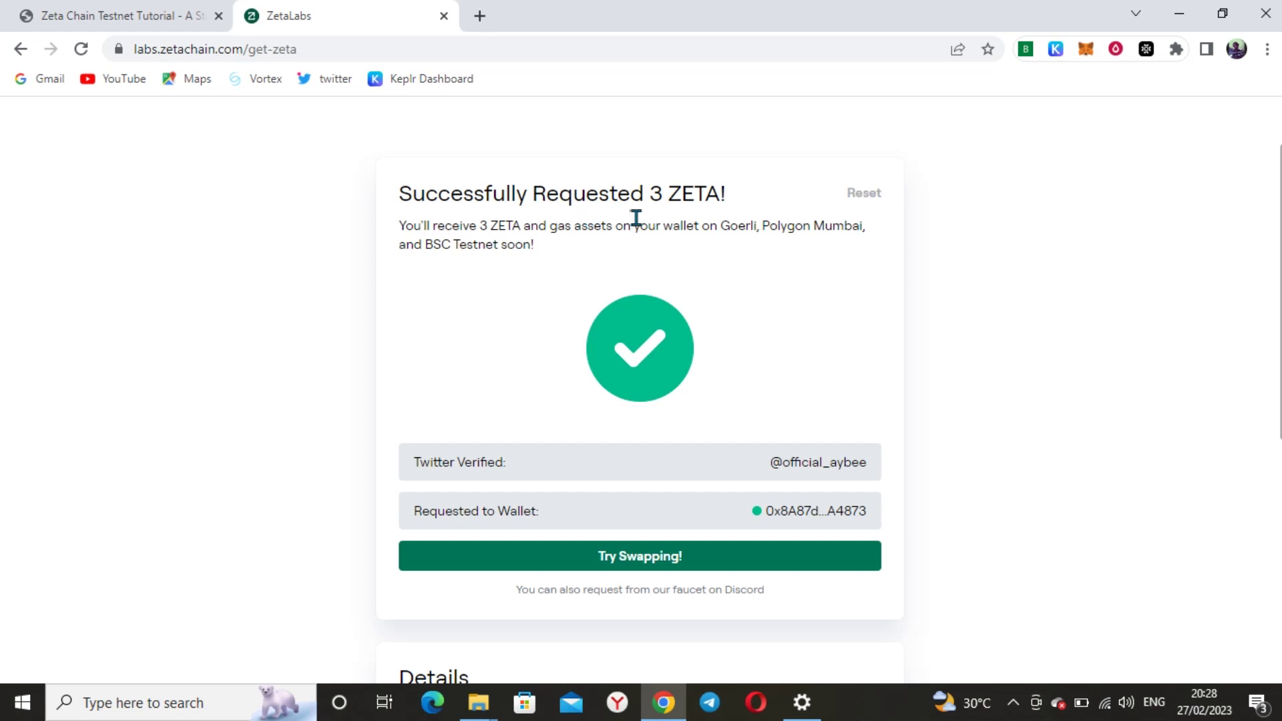
{"action": "scroll", "coordinate": [627, 374], "scroll_direction": "down", "scroll_amount": 3}
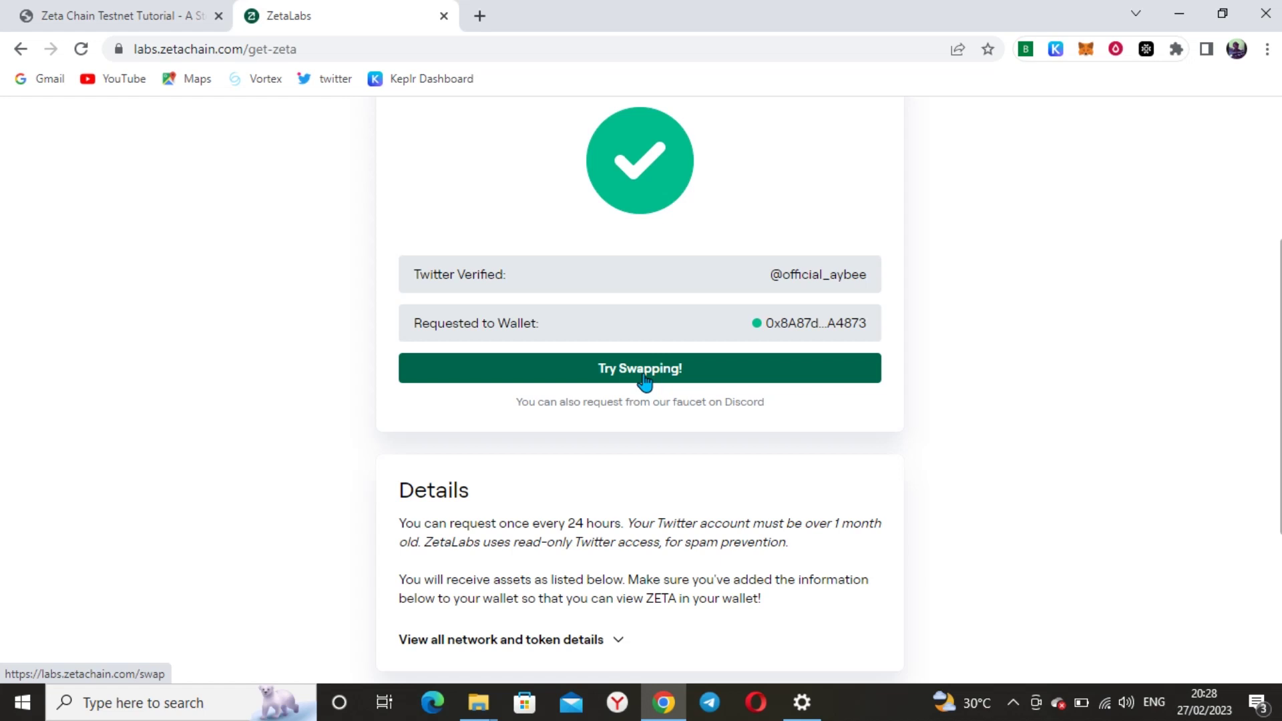
{"action": "scroll", "coordinate": [643, 384], "scroll_direction": "down", "scroll_amount": 4}
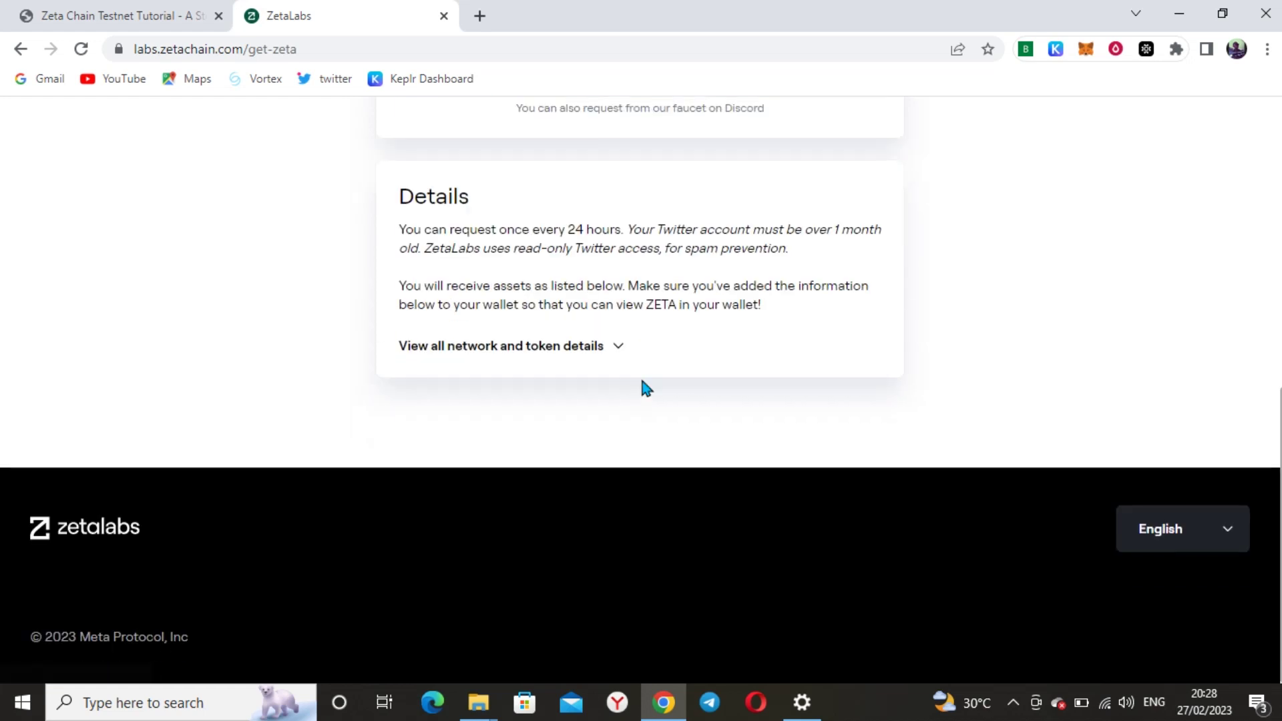
{"action": "scroll", "coordinate": [641, 386], "scroll_direction": "up", "scroll_amount": 3}
{"action": "scroll", "coordinate": [641, 380], "scroll_direction": "up", "scroll_amount": 1}
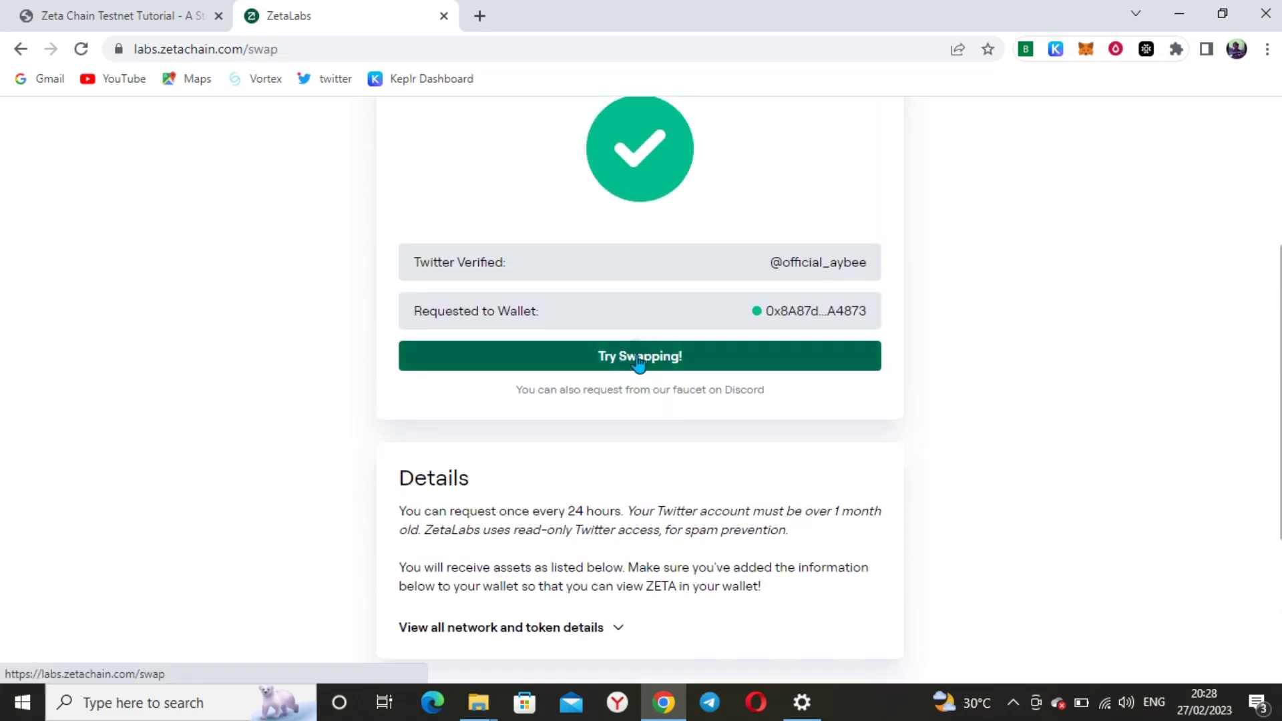
{"action": "left_click", "coordinate": [637, 356]}
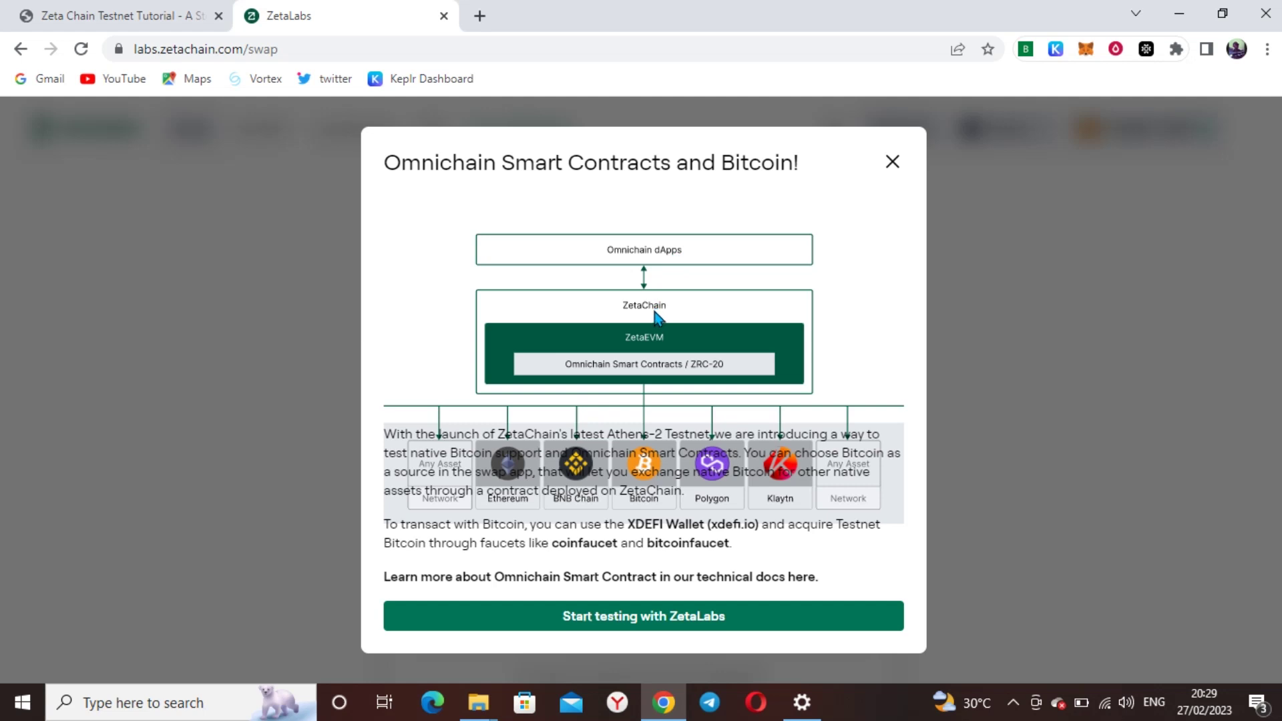
Dismiss the swap announcement and choose ZETA as the asset to send from Goerli
{"action": "left_click", "coordinate": [644, 620]}
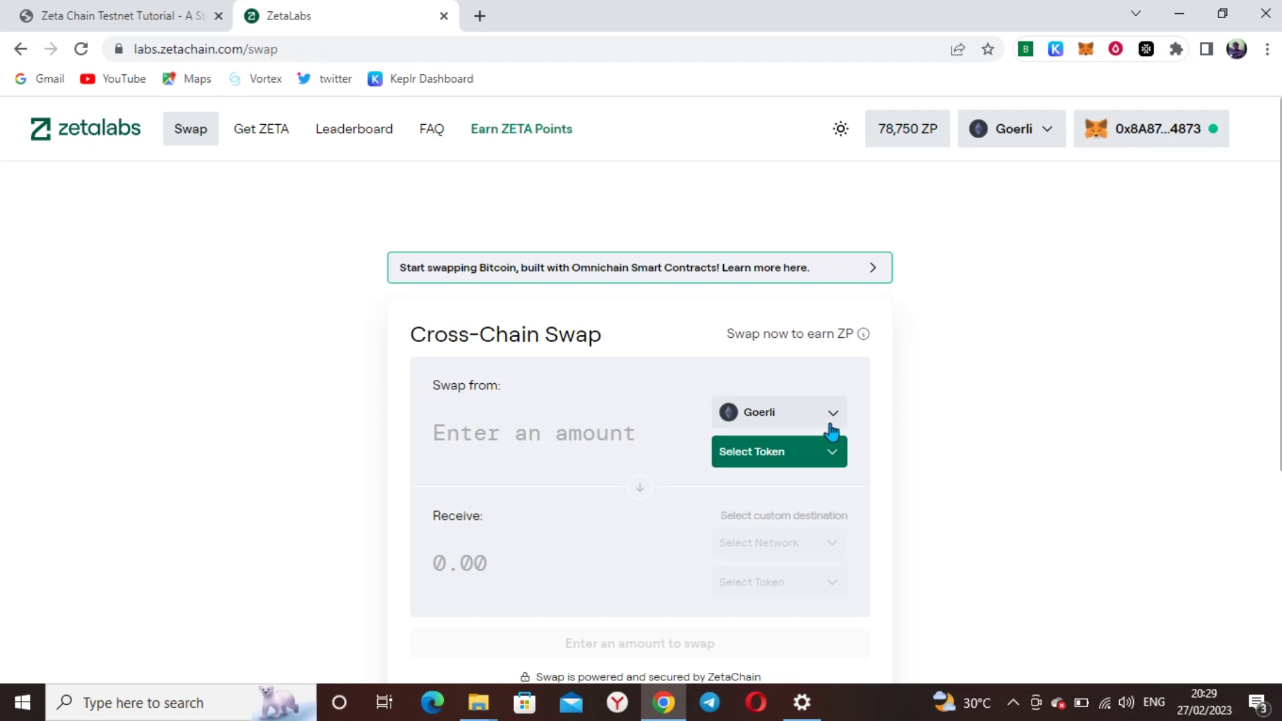
{"action": "left_click", "coordinate": [830, 457]}
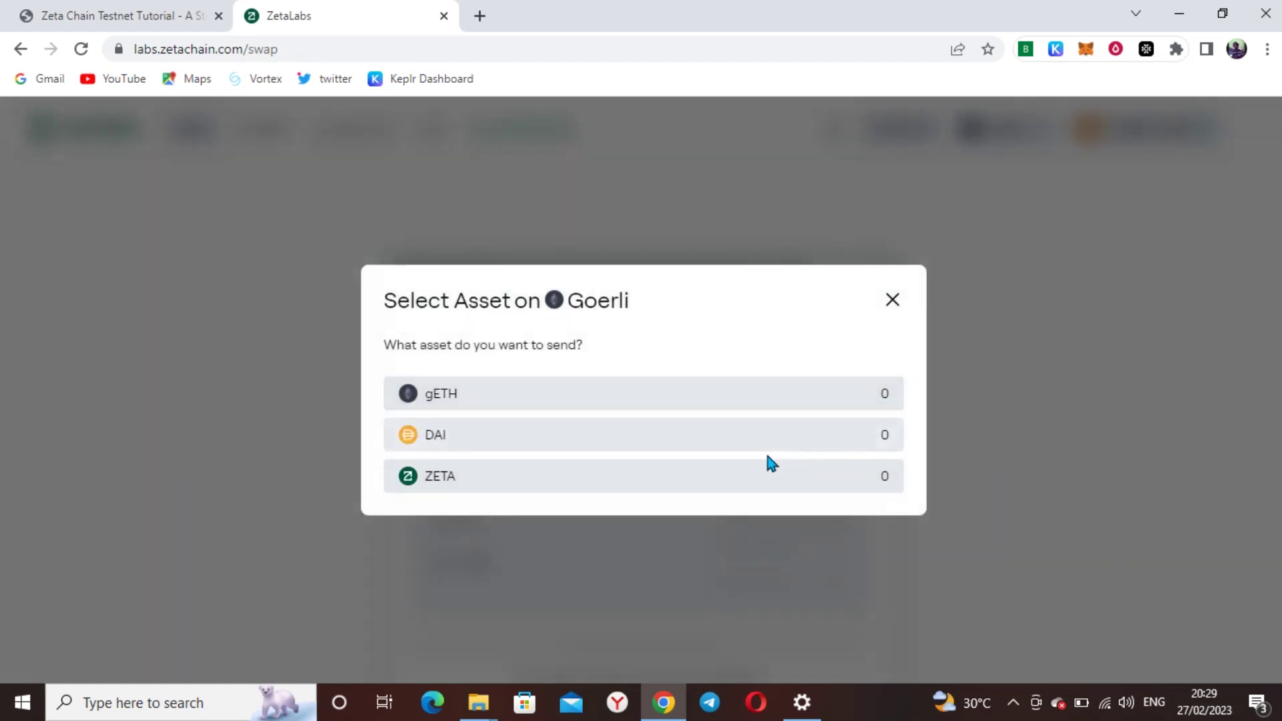
{"action": "left_click", "coordinate": [889, 304]}
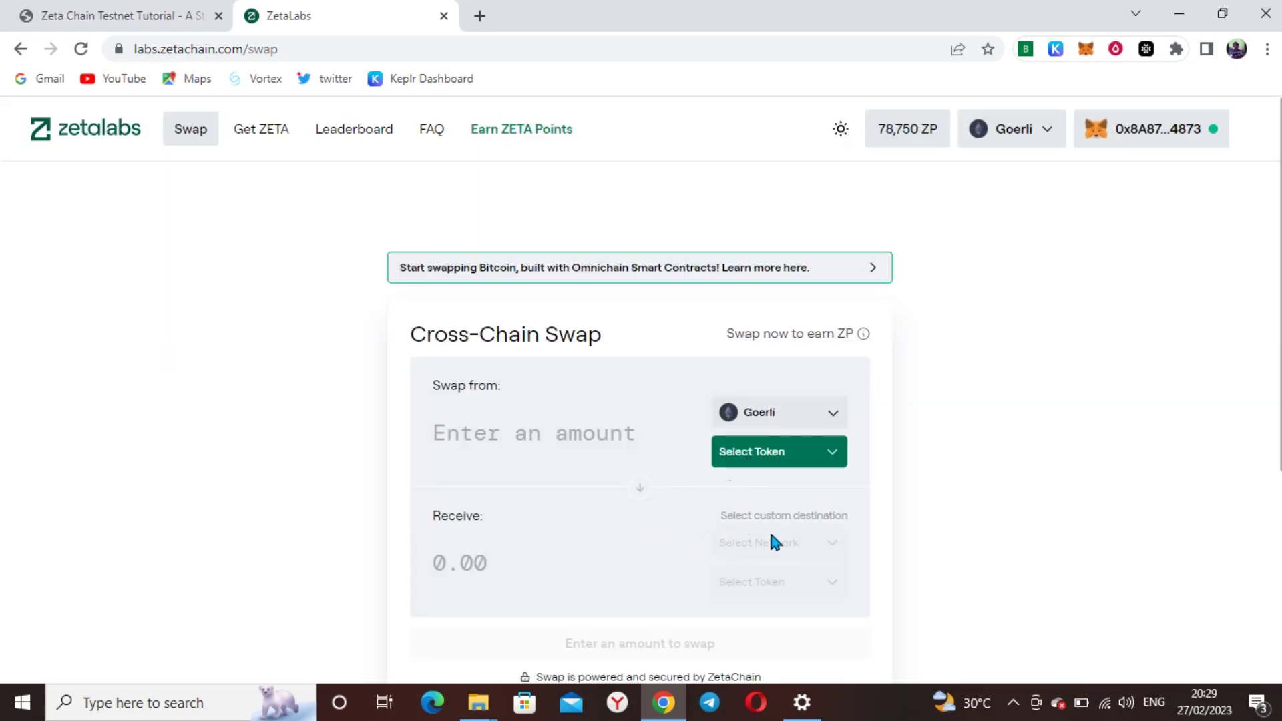
{"action": "left_click", "coordinate": [771, 454]}
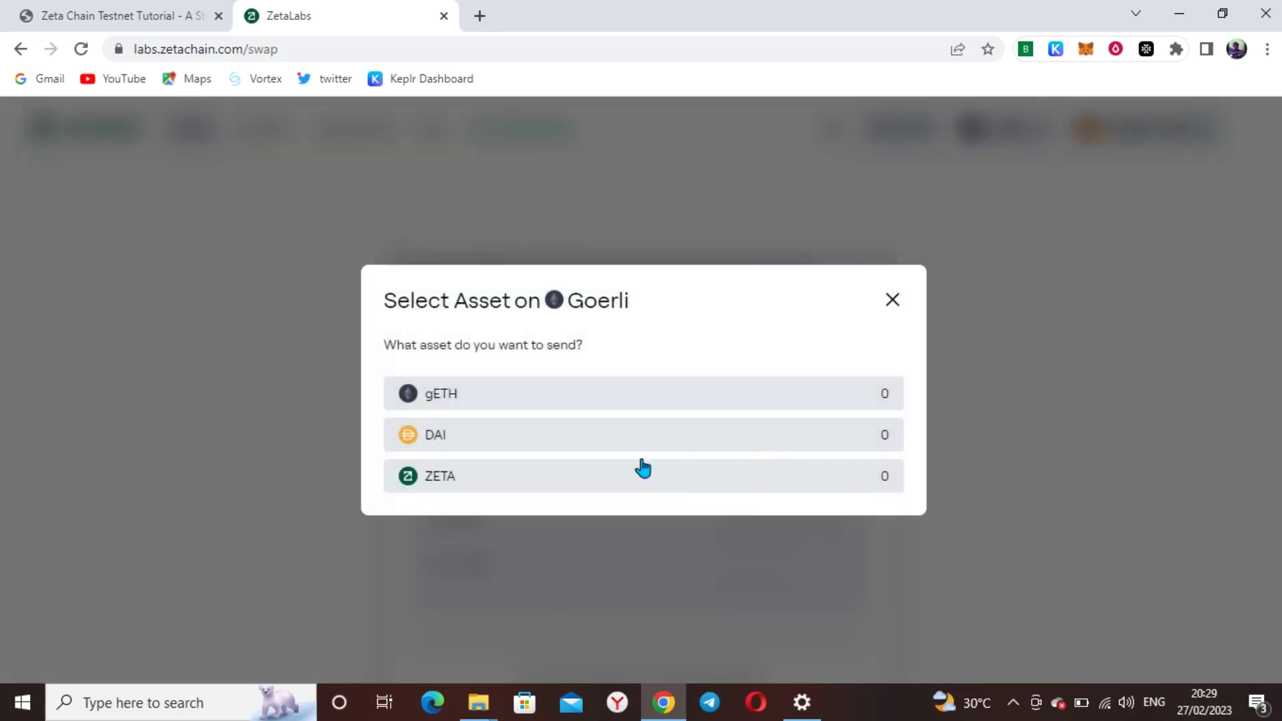
{"action": "left_click", "coordinate": [461, 476]}
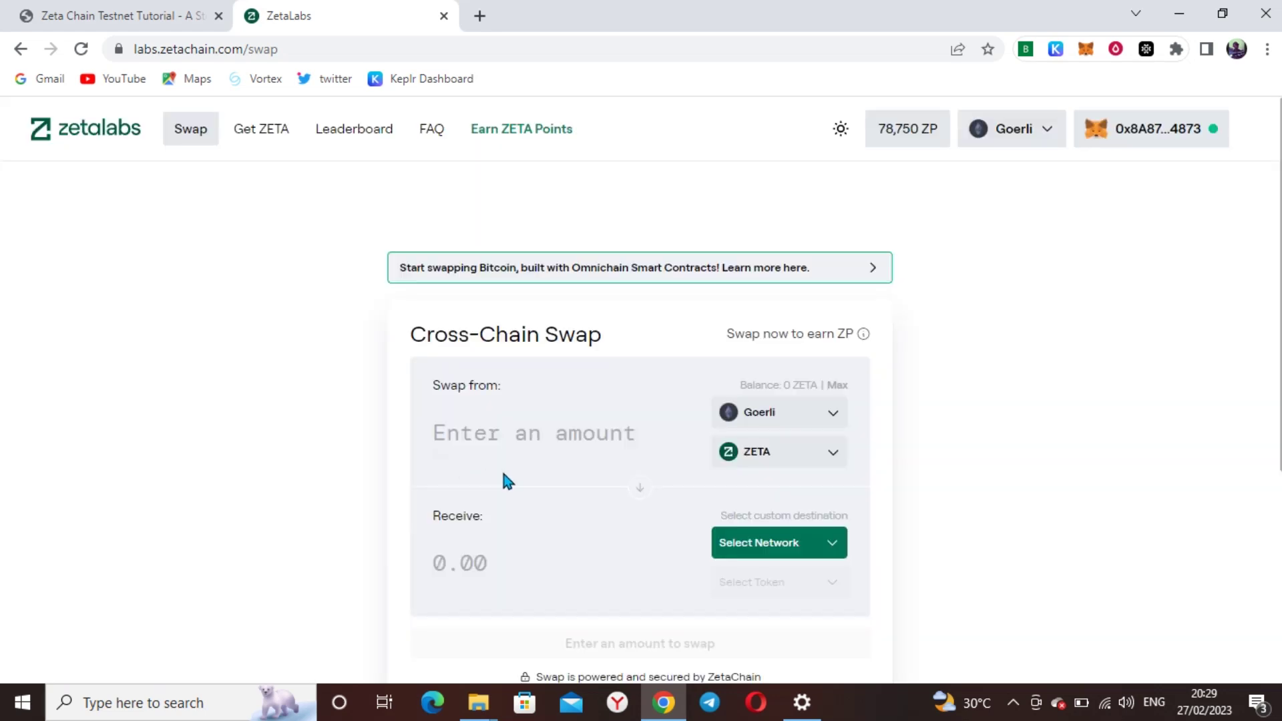
Set BSC Testnet as the receiving network and bring up MetaMask to check the account
{"action": "left_click", "coordinate": [756, 546]}
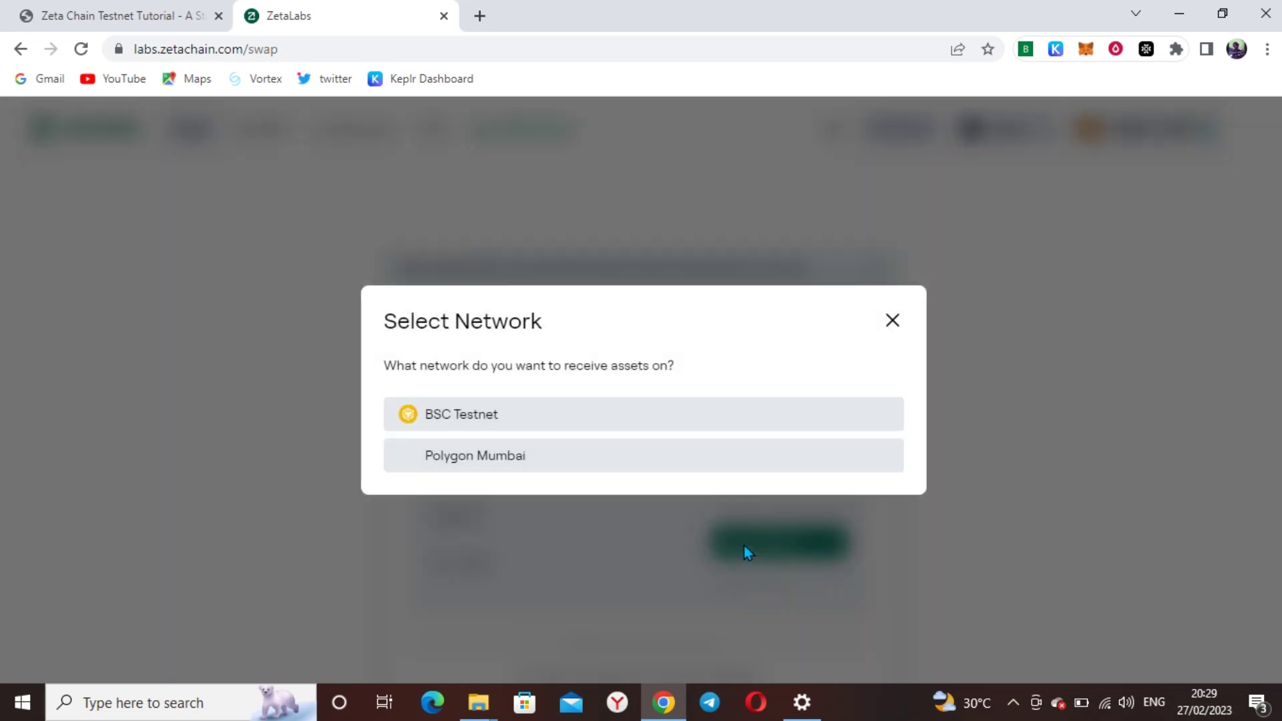
{"action": "left_click", "coordinate": [498, 427]}
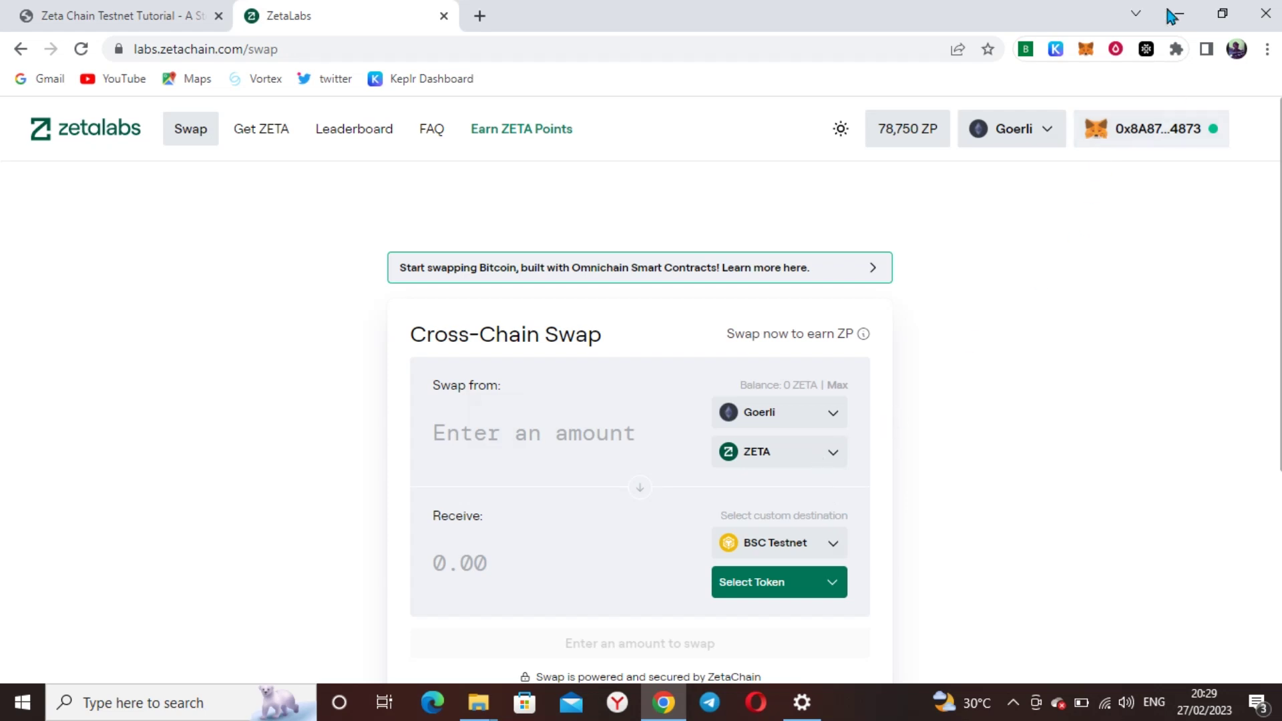
{"action": "left_click", "coordinate": [1086, 48]}
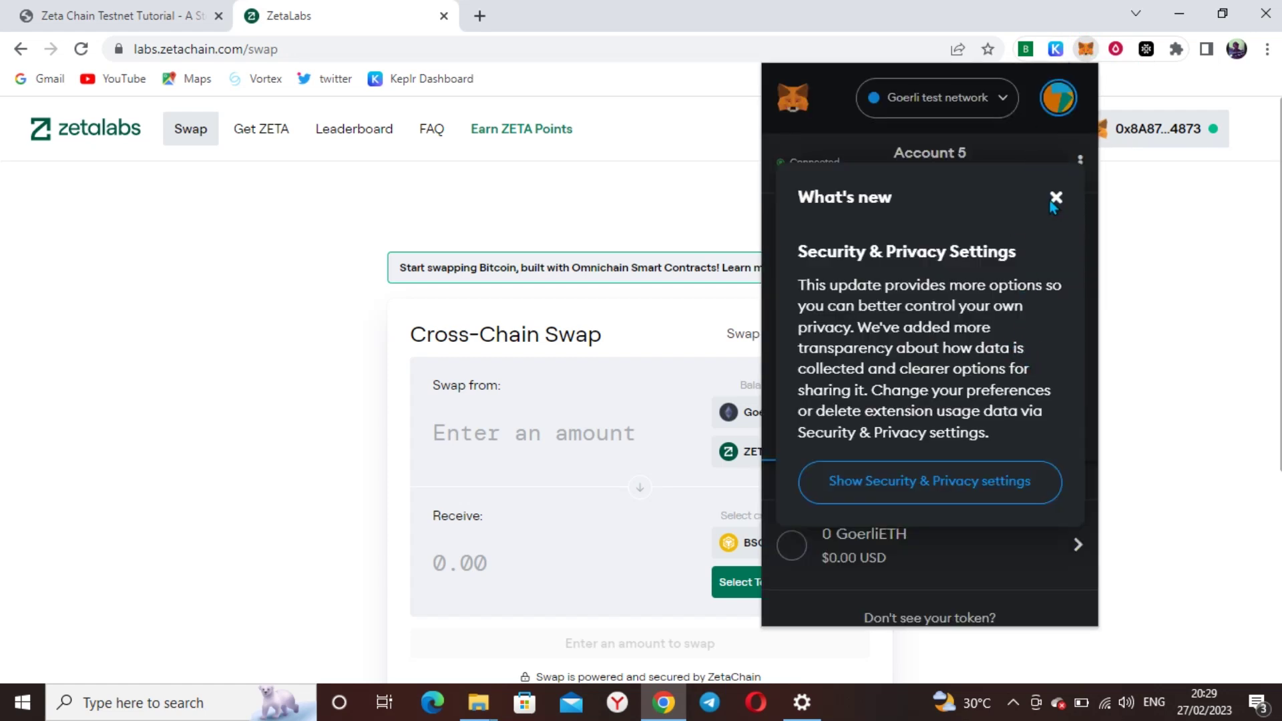
Switch MetaMask to Account 2 and connect it to labs.zetachain.com, showing 11.99 ZETA
{"action": "left_click", "coordinate": [1055, 199]}
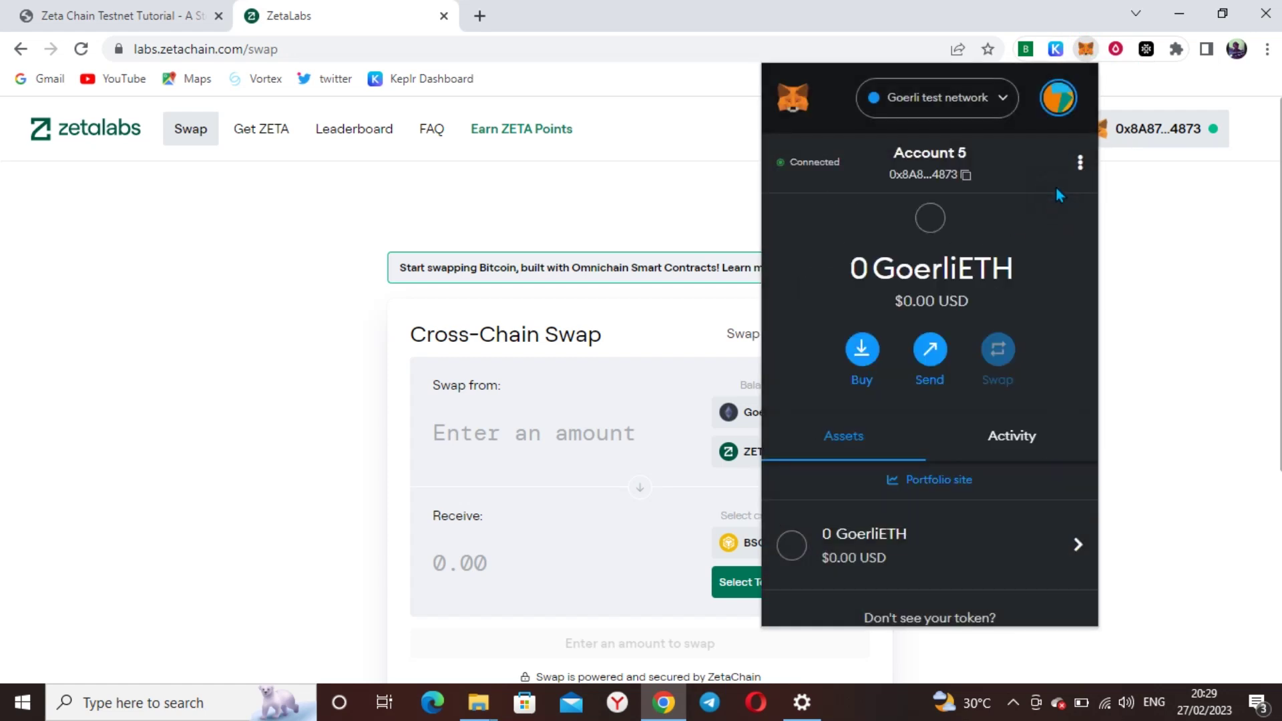
{"action": "left_click", "coordinate": [1057, 101]}
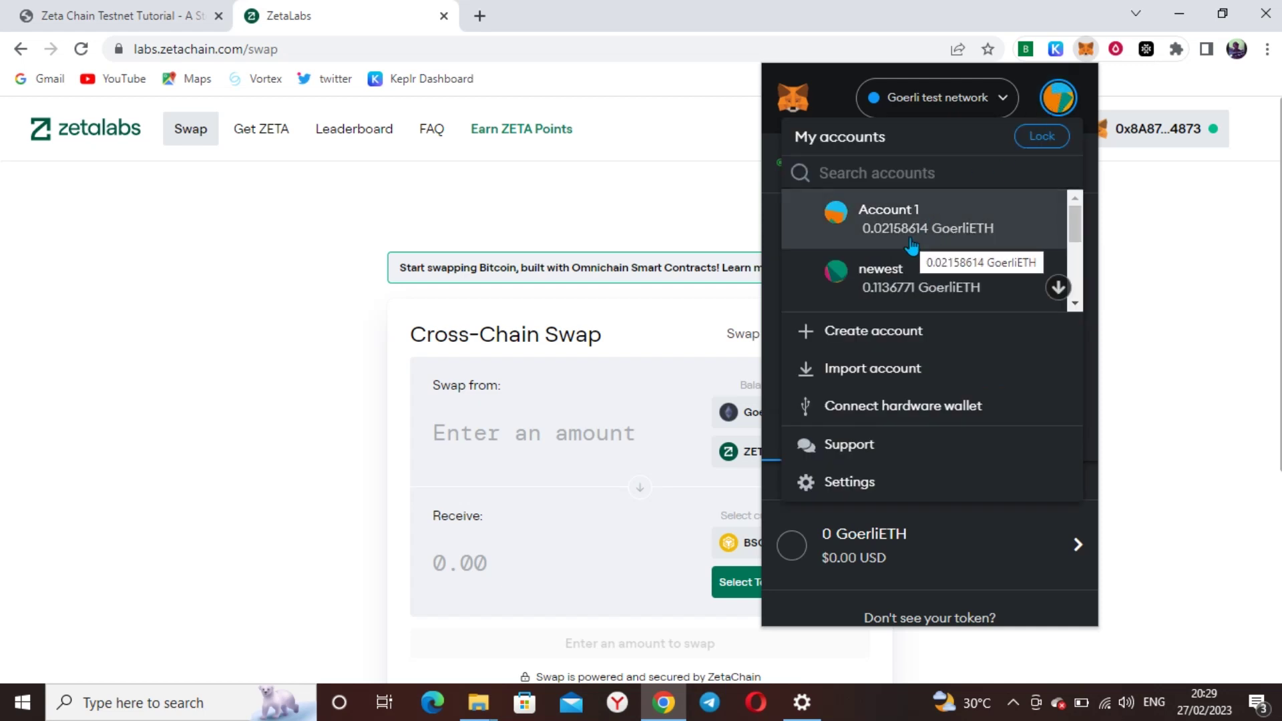
{"action": "scroll", "coordinate": [911, 248], "scroll_direction": "down", "scroll_amount": 3}
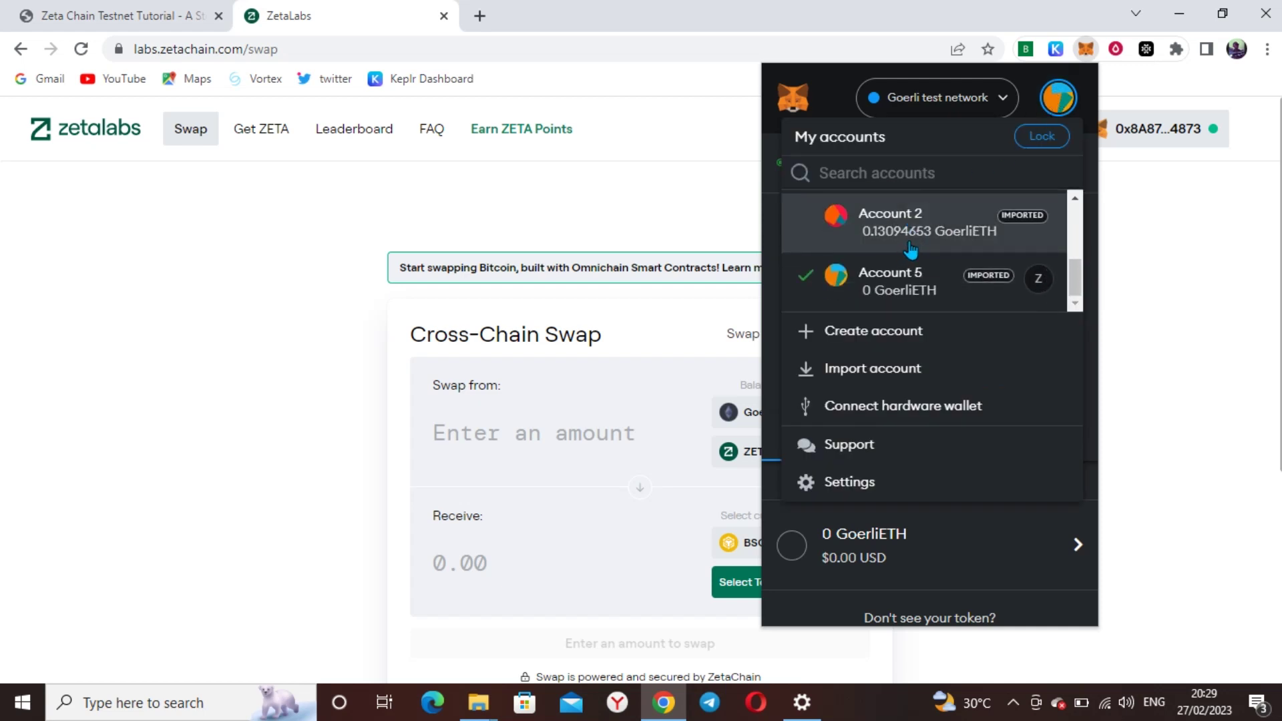
{"action": "left_click", "coordinate": [914, 248]}
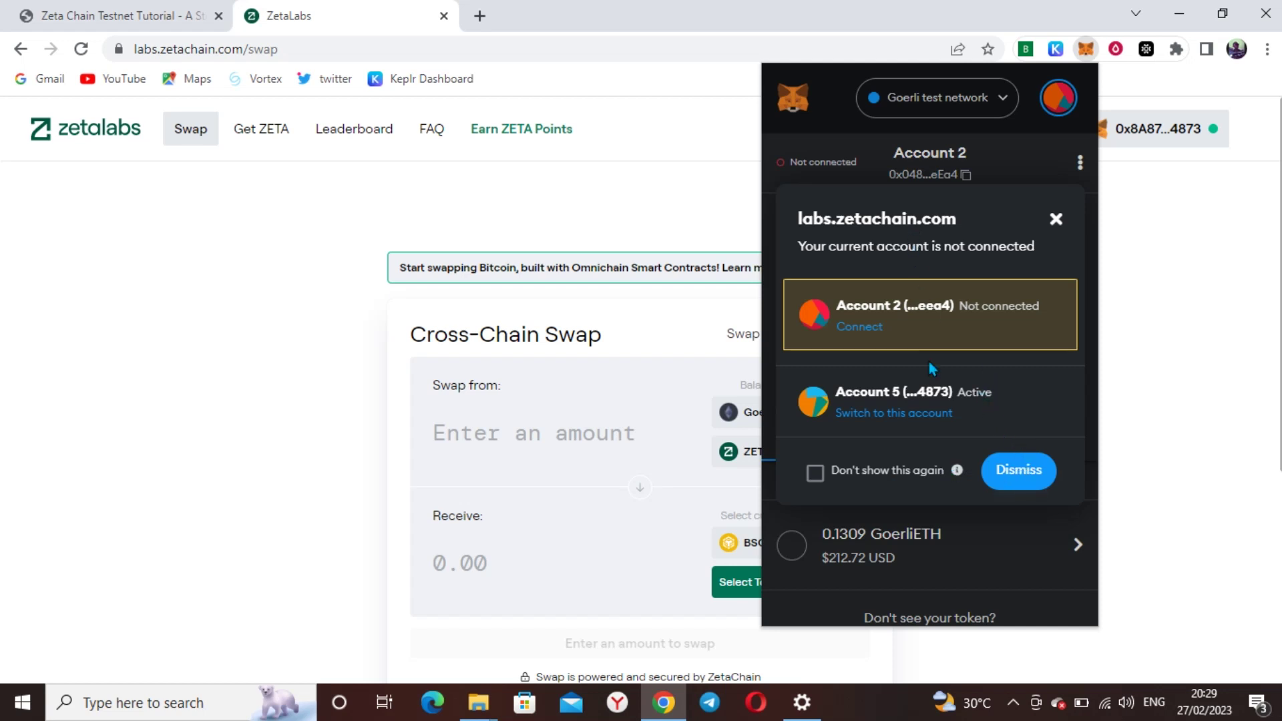
{"action": "left_click", "coordinate": [860, 327]}
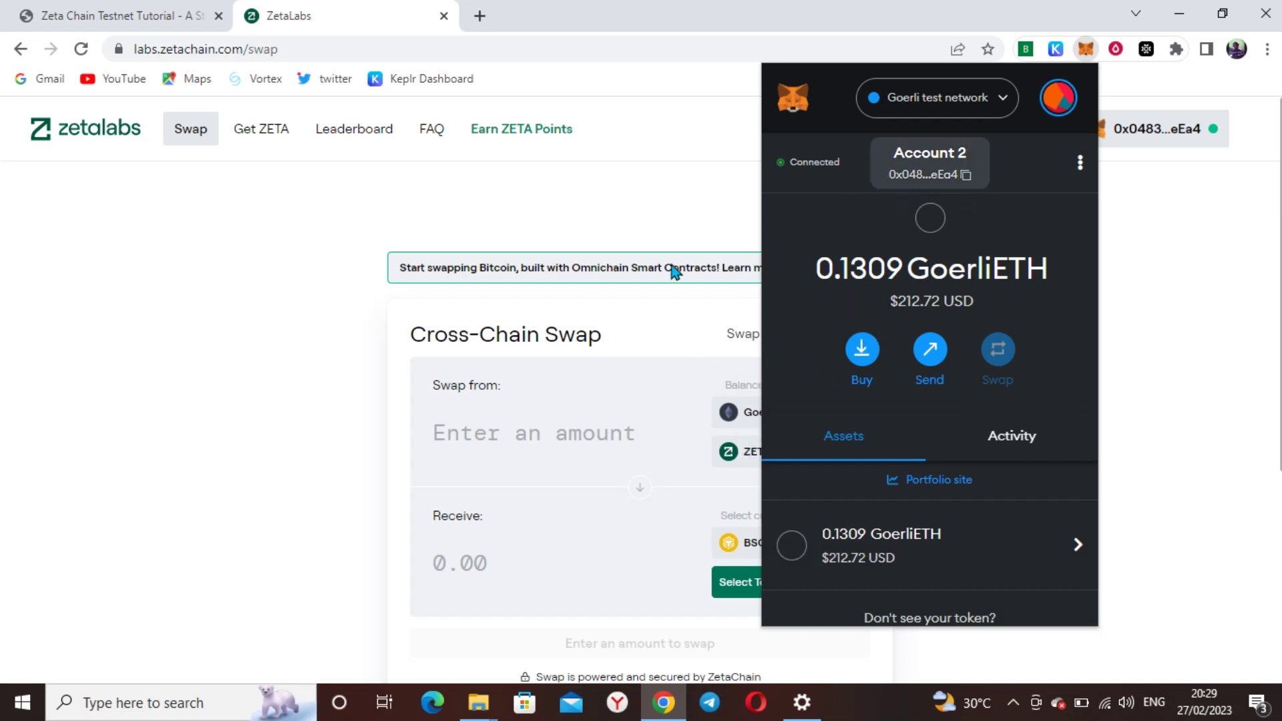
{"action": "left_click", "coordinate": [608, 346]}
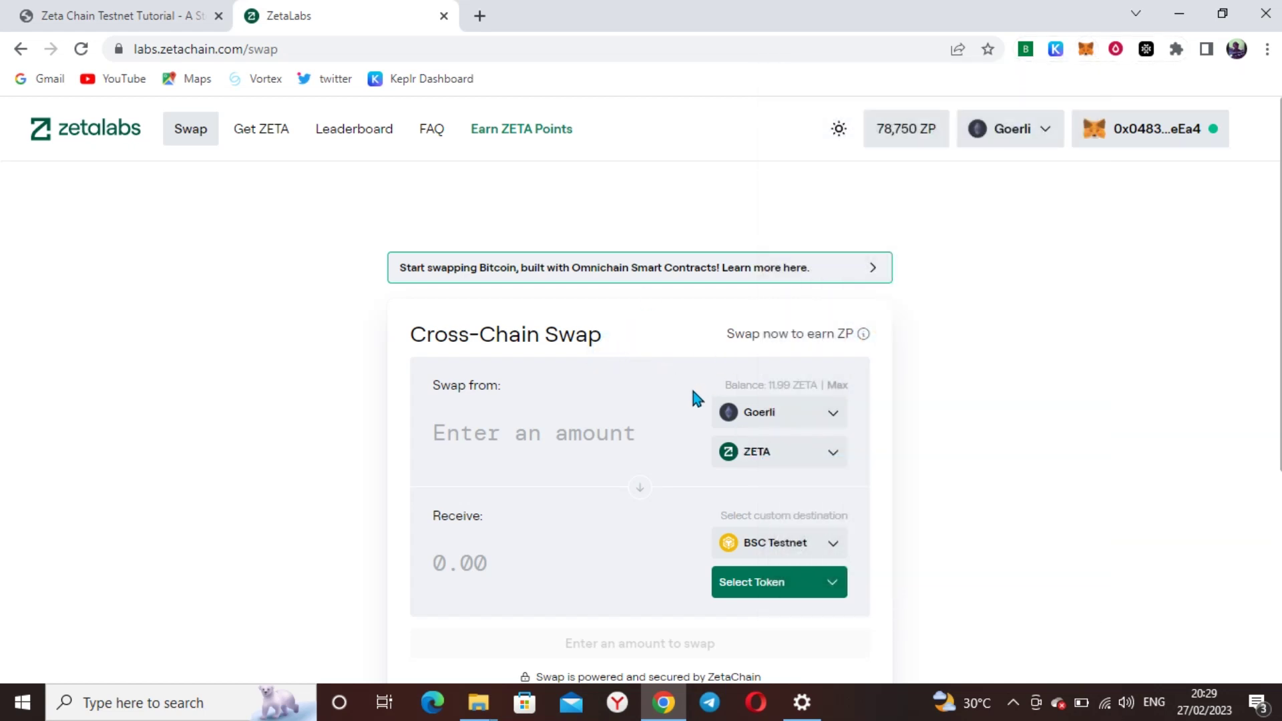
{"action": "left_click", "coordinate": [177, 16]}
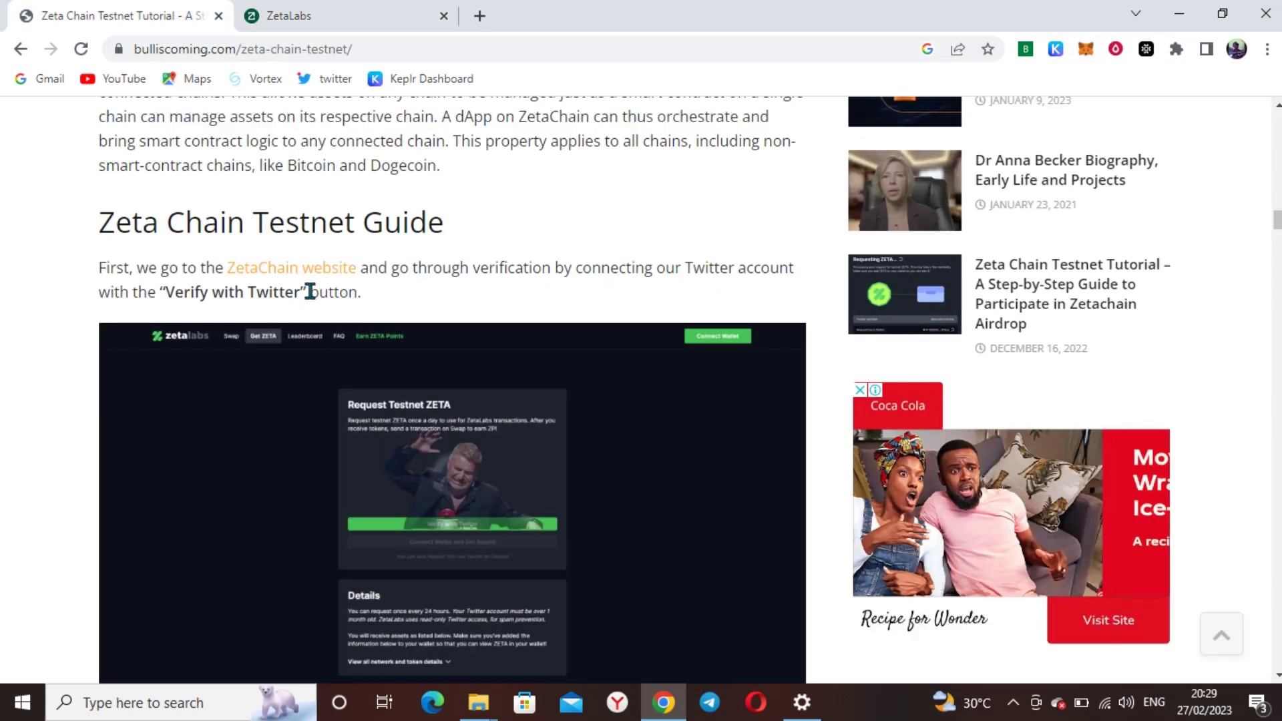
{"action": "scroll", "coordinate": [314, 294], "scroll_direction": "down", "scroll_amount": 1}
{"action": "scroll", "coordinate": [342, 320], "scroll_direction": "down", "scroll_amount": 8}
{"action": "scroll", "coordinate": [267, 328], "scroll_direction": "up", "scroll_amount": 4}
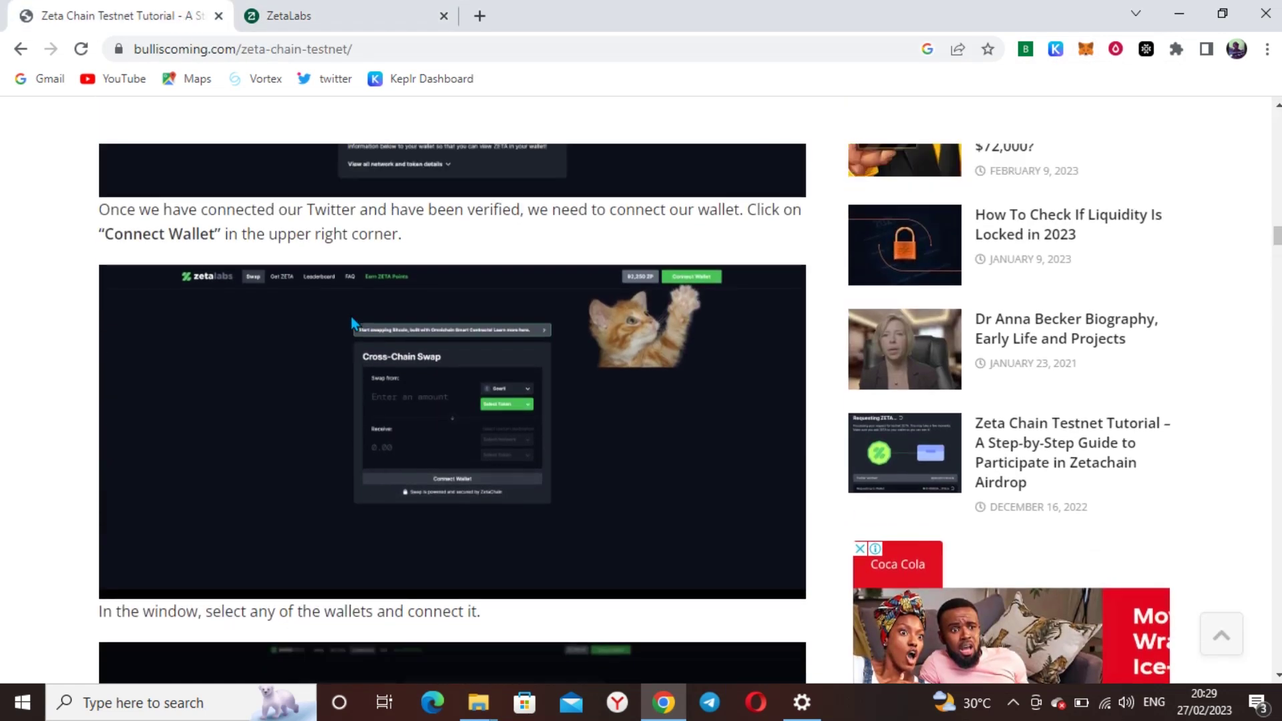
{"action": "scroll", "coordinate": [404, 364], "scroll_direction": "down", "scroll_amount": 10}
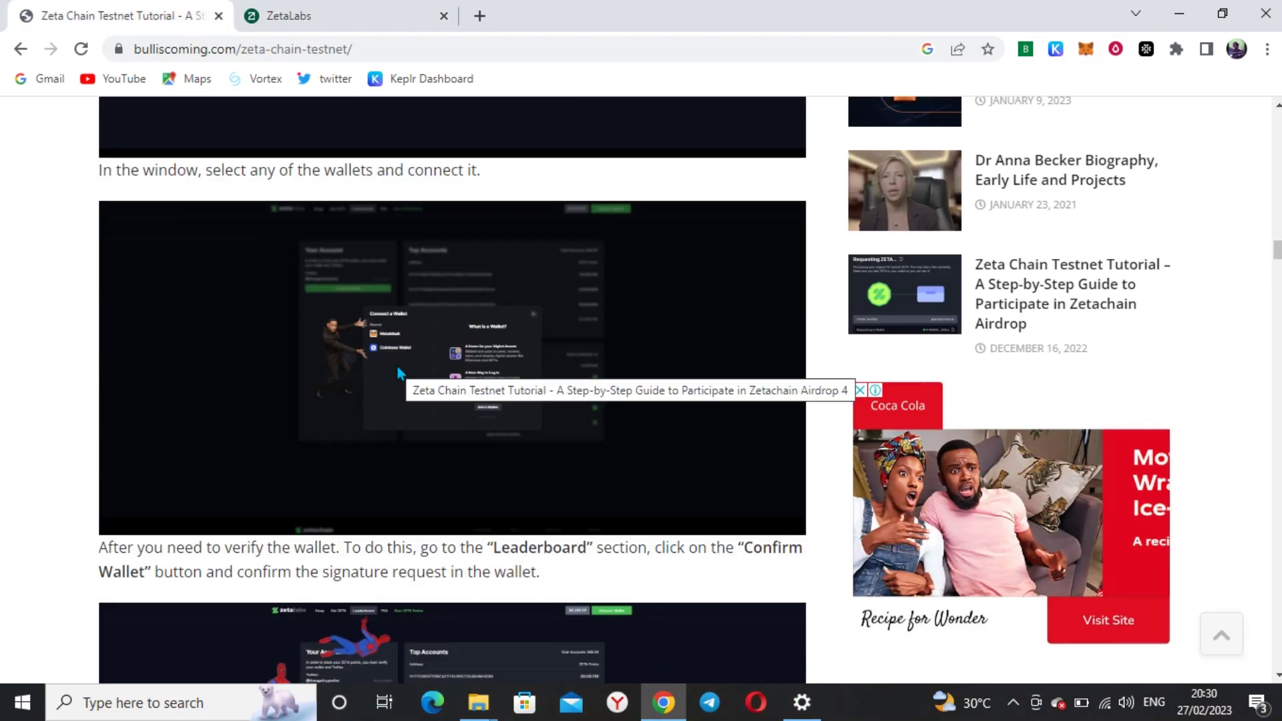
{"action": "scroll", "coordinate": [394, 381], "scroll_direction": "down", "scroll_amount": 1}
{"action": "scroll", "coordinate": [254, 384], "scroll_direction": "down", "scroll_amount": 1}
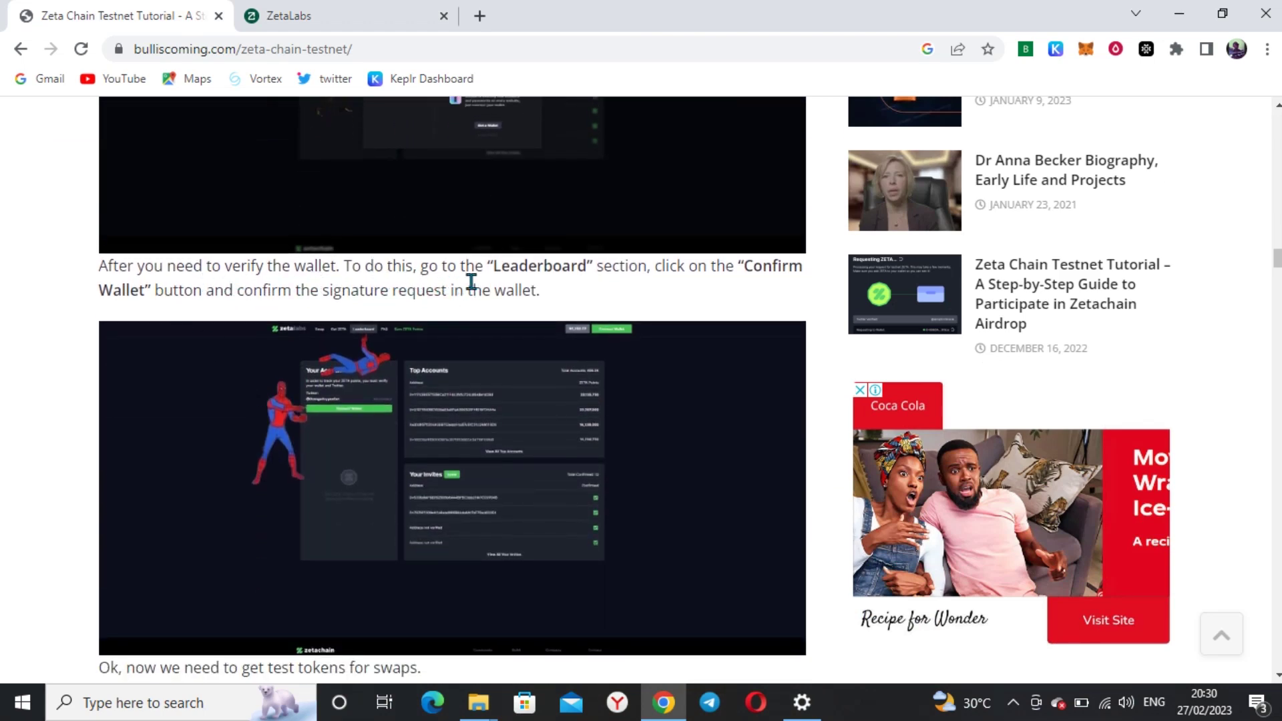
{"action": "scroll", "coordinate": [307, 294], "scroll_direction": "up", "scroll_amount": 1}
{"action": "scroll", "coordinate": [294, 290], "scroll_direction": "up", "scroll_amount": 6}
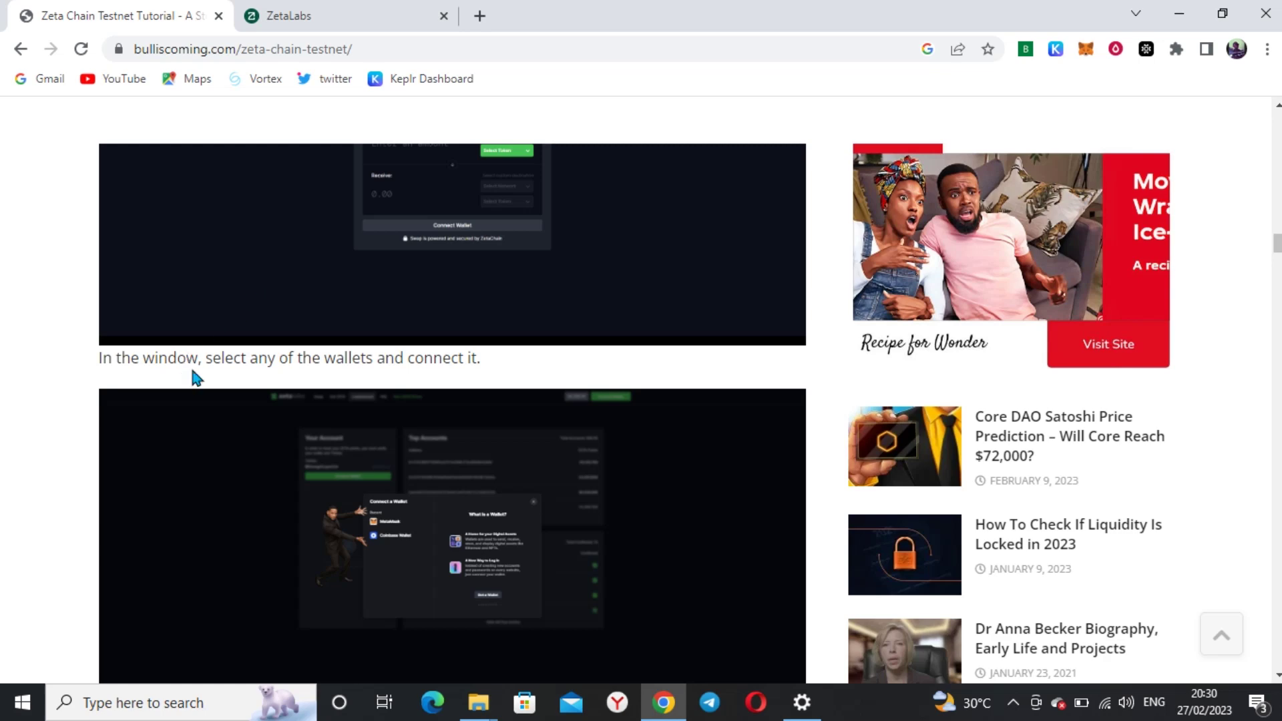
{"action": "scroll", "coordinate": [434, 354], "scroll_direction": "up", "scroll_amount": 1}
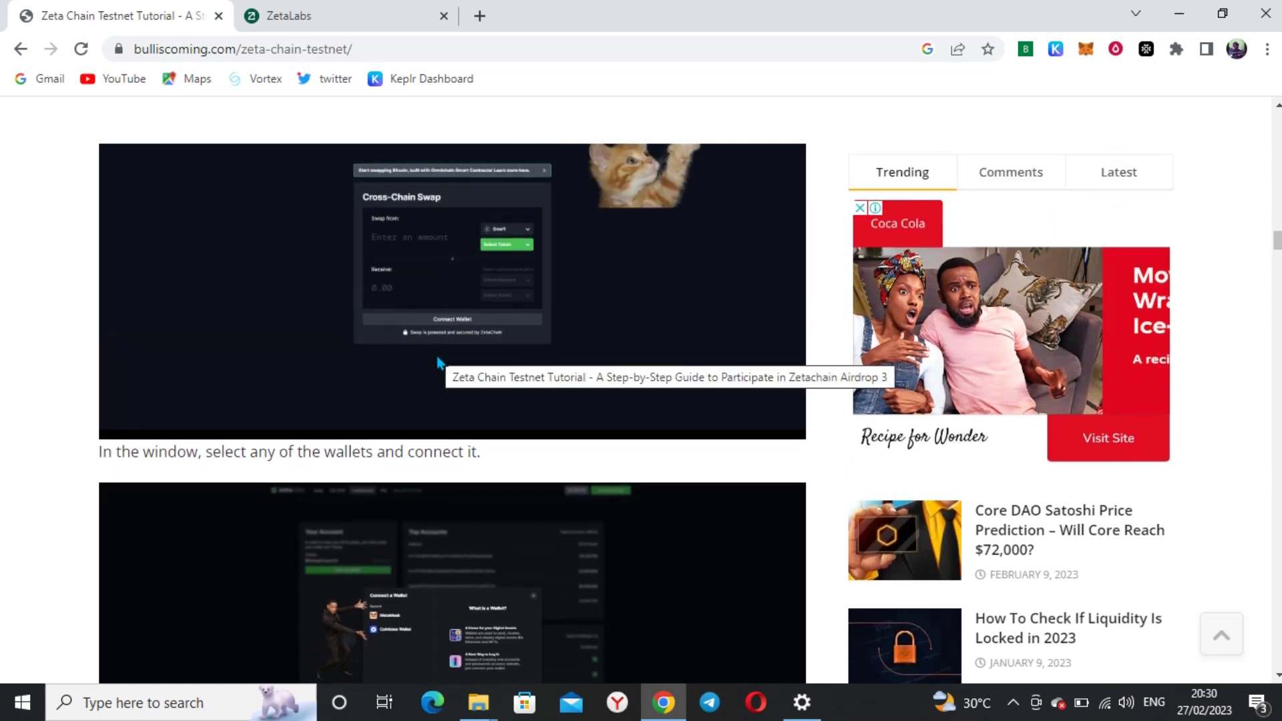
{"action": "scroll", "coordinate": [437, 355], "scroll_direction": "down", "scroll_amount": 2}
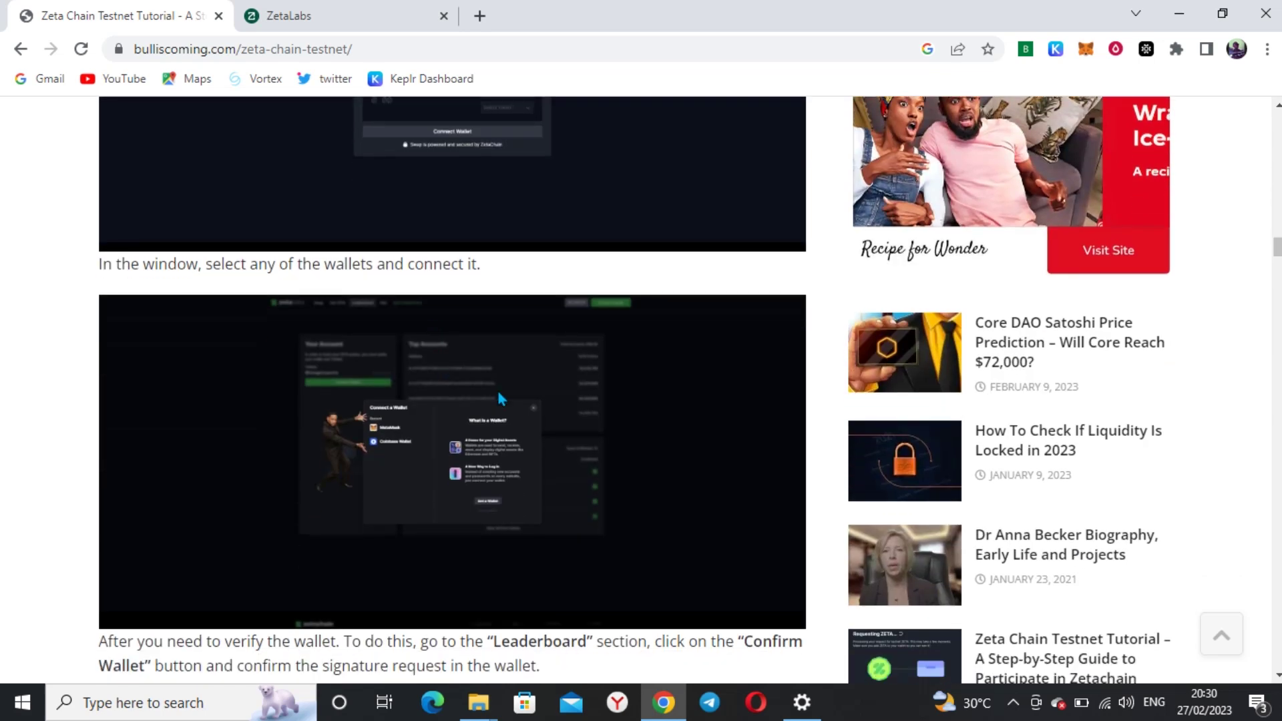
{"action": "left_click", "coordinate": [374, 15]}
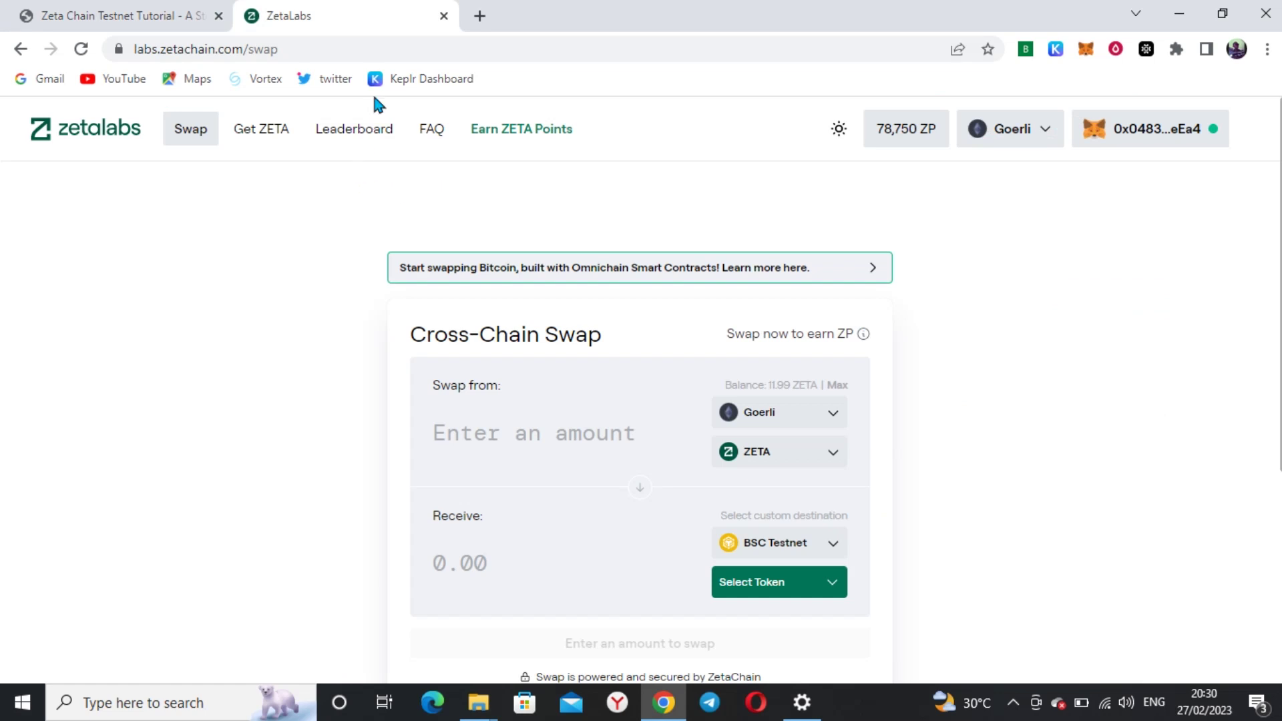
{"action": "left_click", "coordinate": [364, 133]}
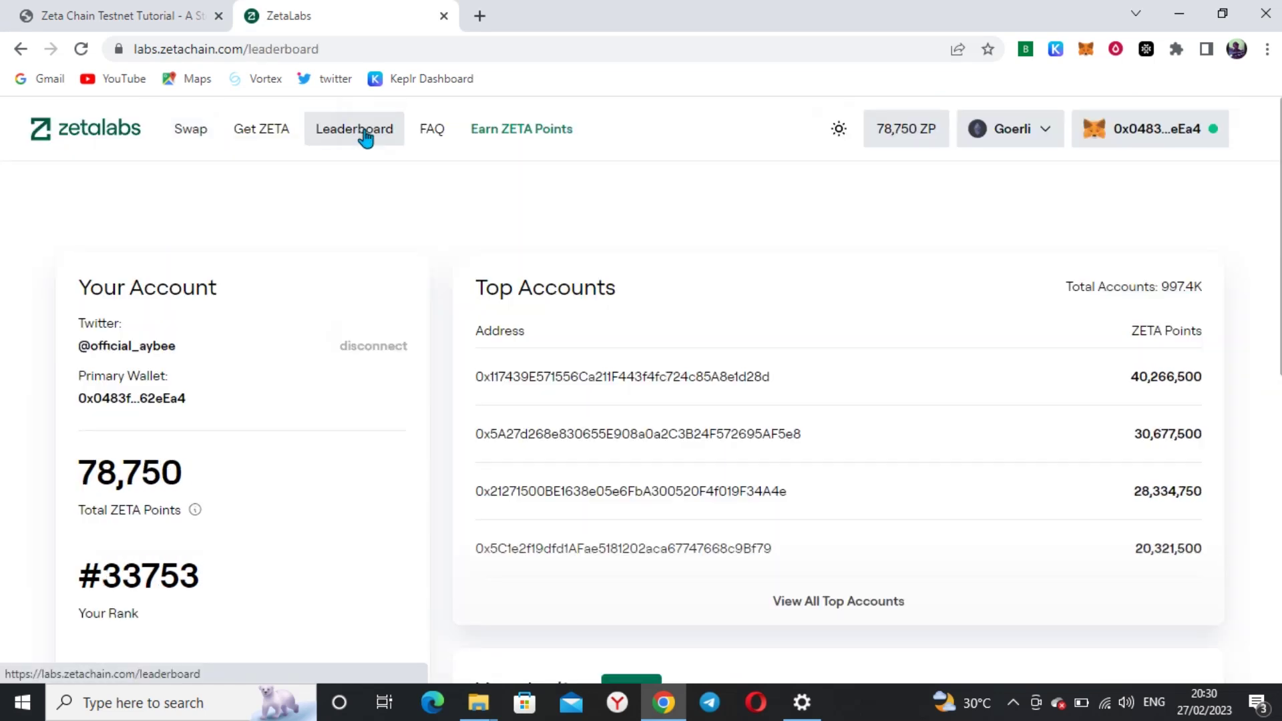
{"action": "left_click", "coordinate": [150, 13]}
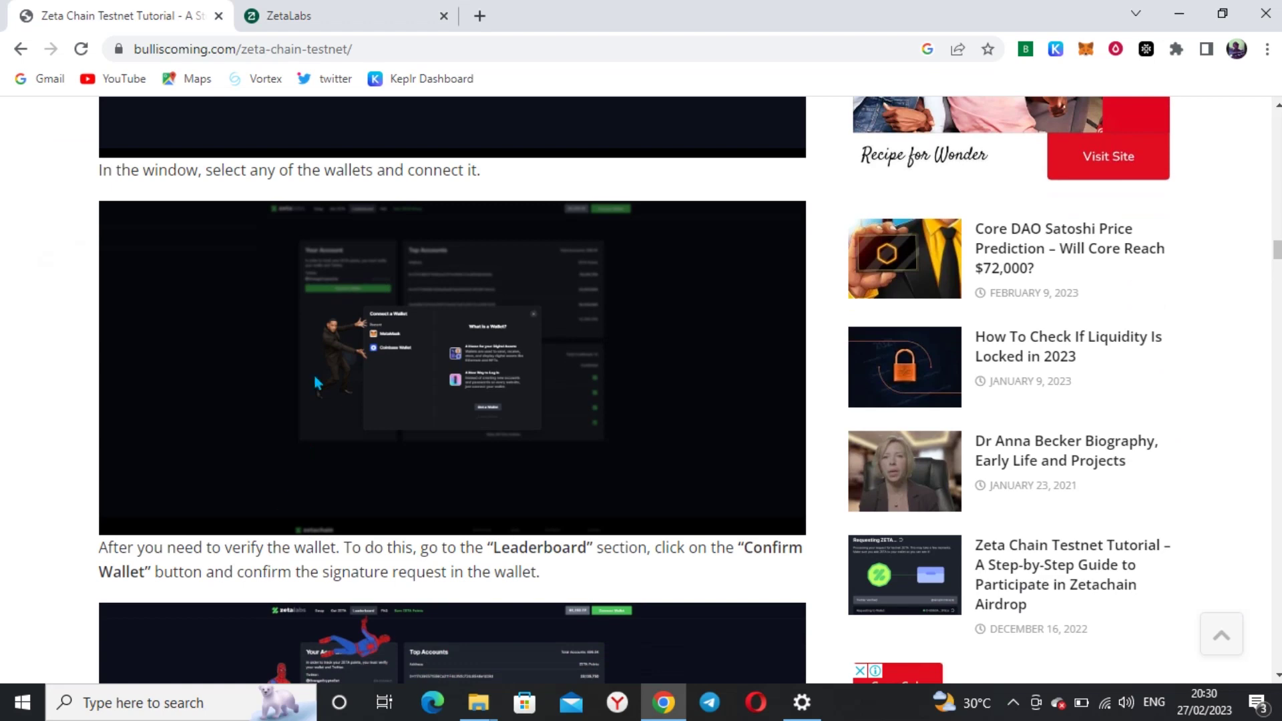
{"action": "left_click", "coordinate": [374, 16]}
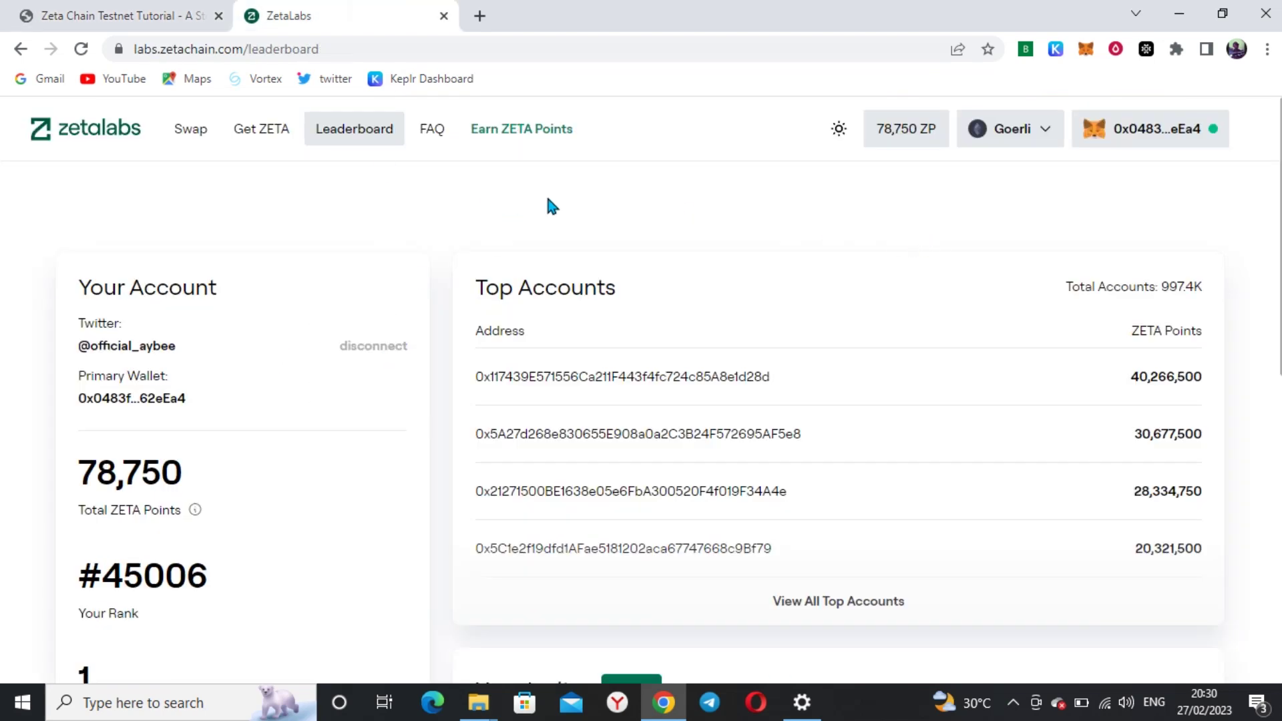
{"action": "scroll", "coordinate": [548, 200], "scroll_direction": "down", "scroll_amount": 1}
{"action": "scroll", "coordinate": [599, 294], "scroll_direction": "down", "scroll_amount": 2}
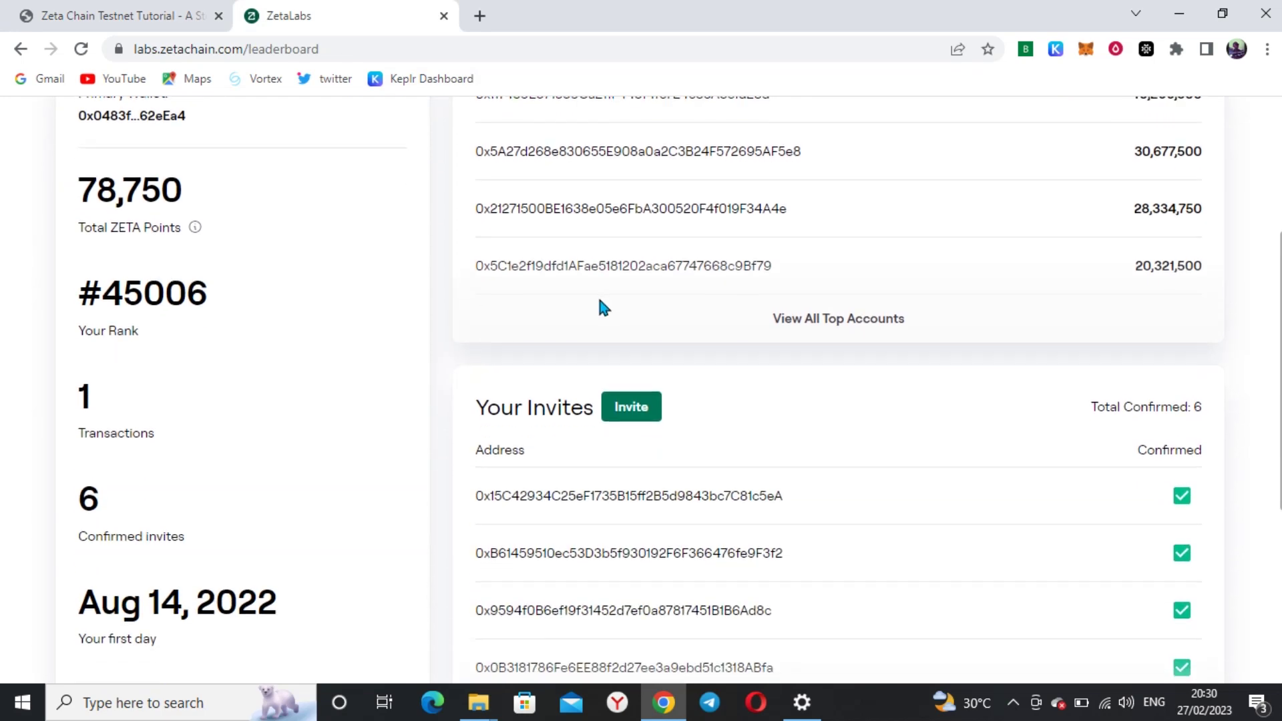
{"action": "scroll", "coordinate": [599, 304], "scroll_direction": "down", "scroll_amount": 3}
{"action": "scroll", "coordinate": [599, 301], "scroll_direction": "up", "scroll_amount": 6}
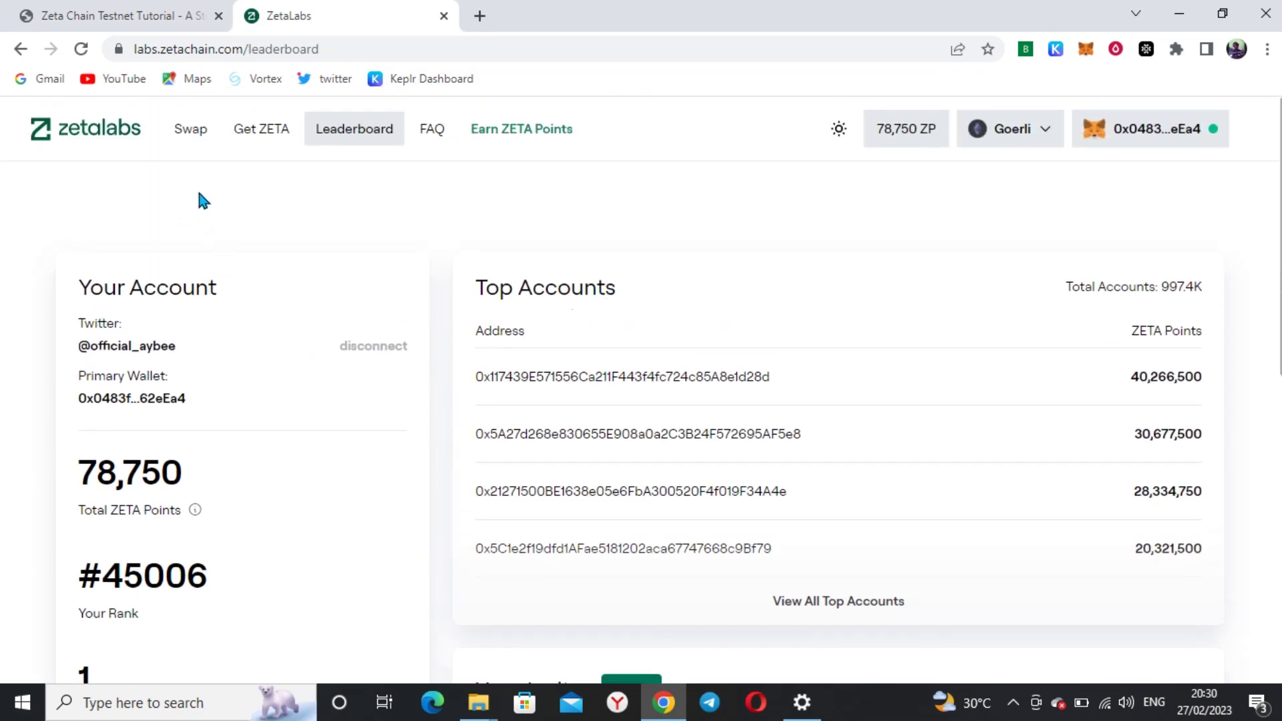
{"action": "left_click", "coordinate": [1036, 140]}
{"action": "left_click", "coordinate": [906, 438]}
{"action": "left_click", "coordinate": [166, 27]}
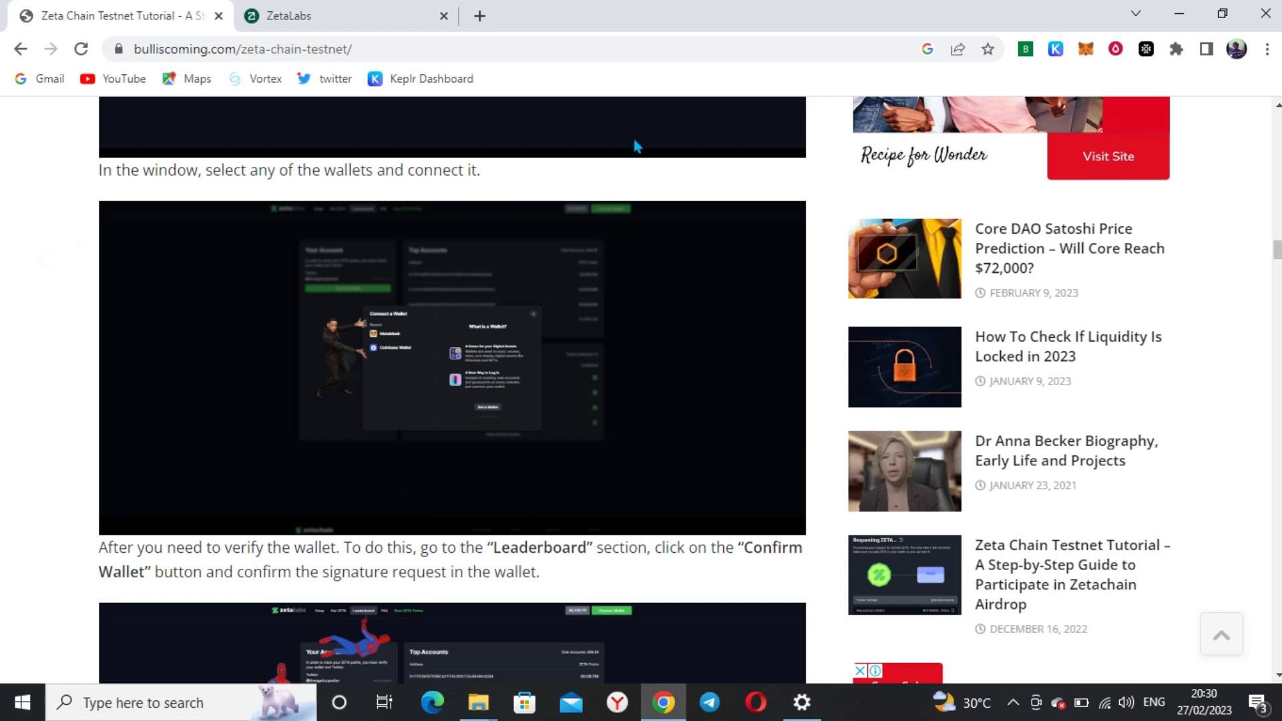
{"action": "left_click", "coordinate": [307, 16]}
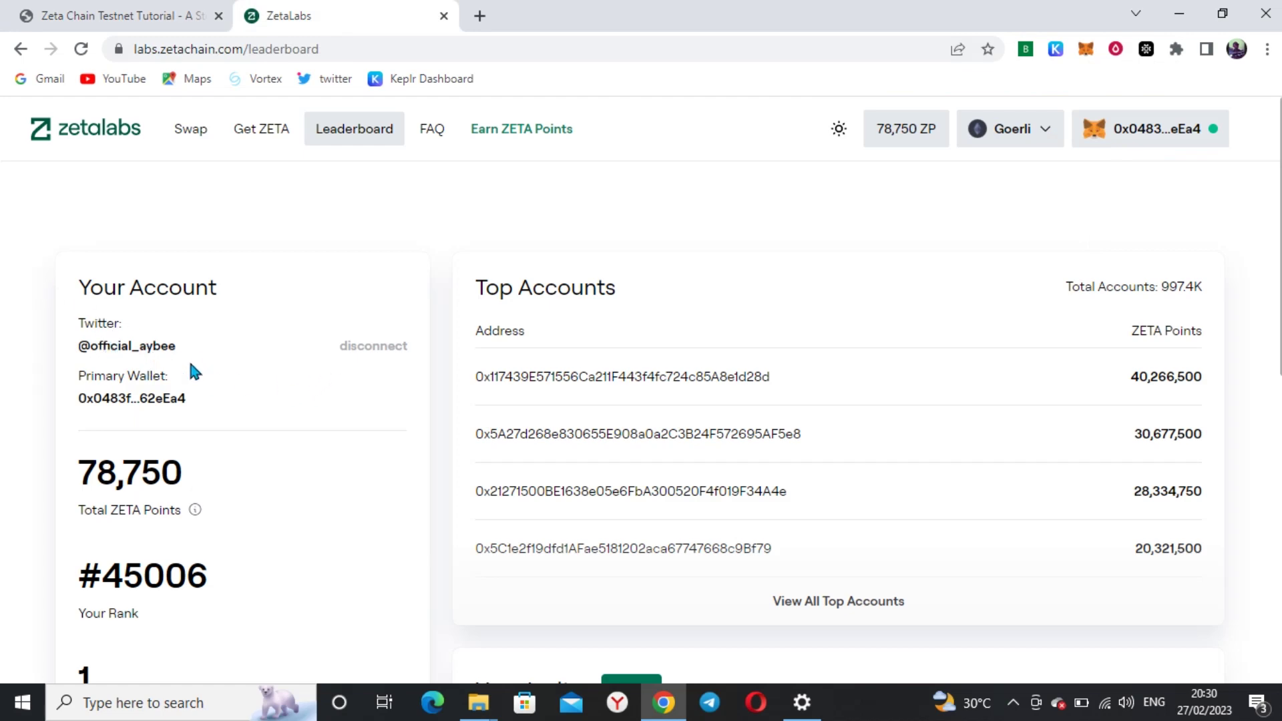
{"action": "scroll", "coordinate": [194, 371], "scroll_direction": "down", "scroll_amount": 8}
{"action": "scroll", "coordinate": [195, 369], "scroll_direction": "up", "scroll_amount": 8}
{"action": "left_click", "coordinate": [207, 131]}
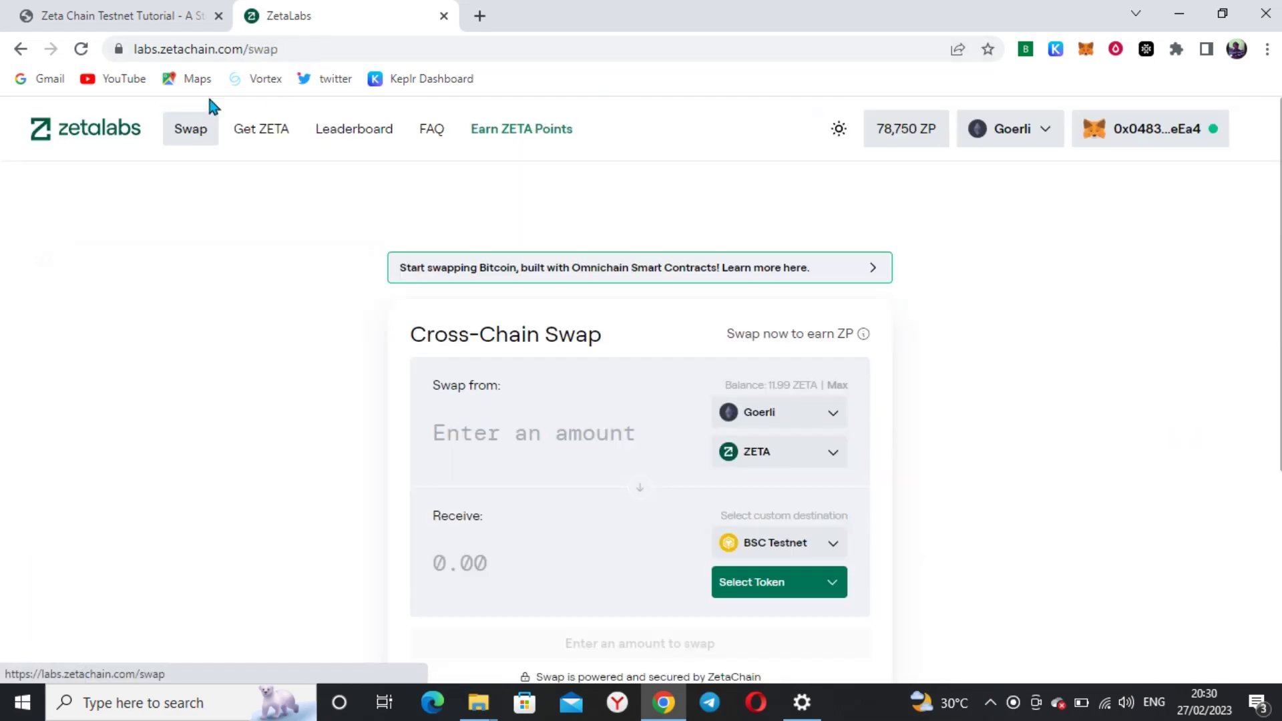
Open the Goerli, Polygon Mumbai and BSC Testnet faucets in new tabs, then view Goerli Faucet
{"action": "left_click", "coordinate": [179, 16]}
{"action": "scroll", "coordinate": [479, 467], "scroll_direction": "down", "scroll_amount": 5}
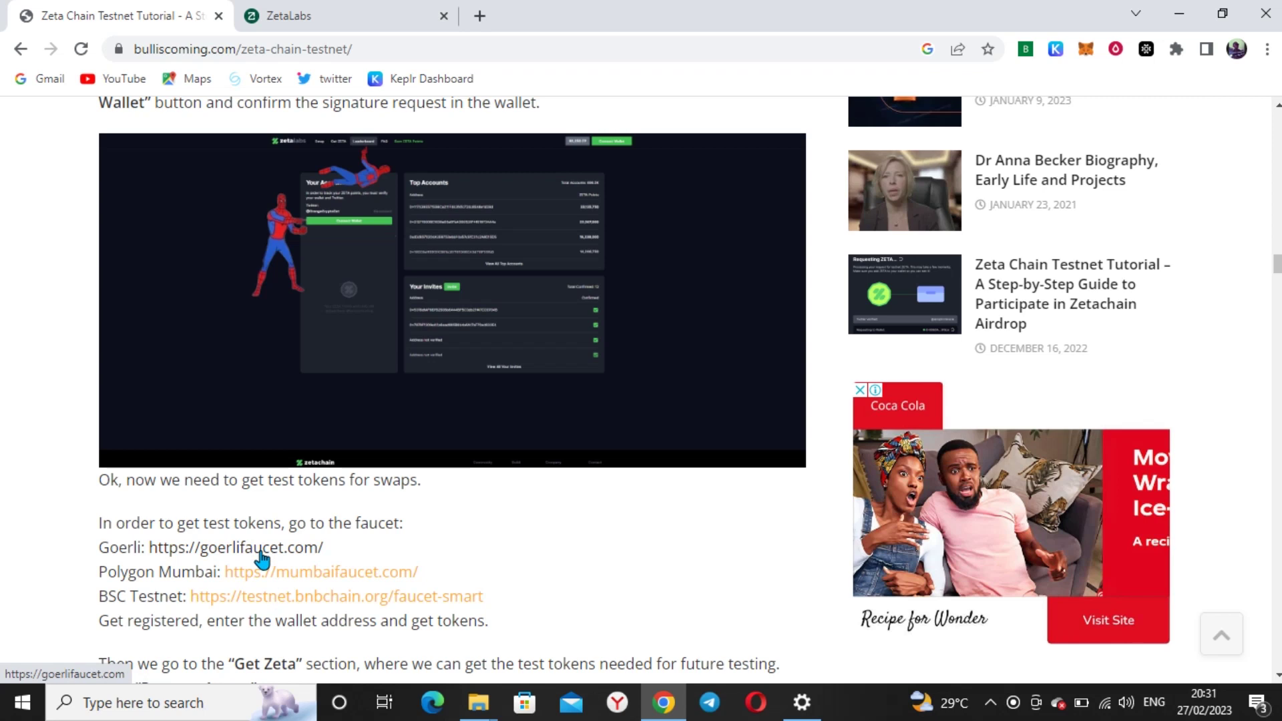
{"action": "left_click", "coordinate": [260, 554]}
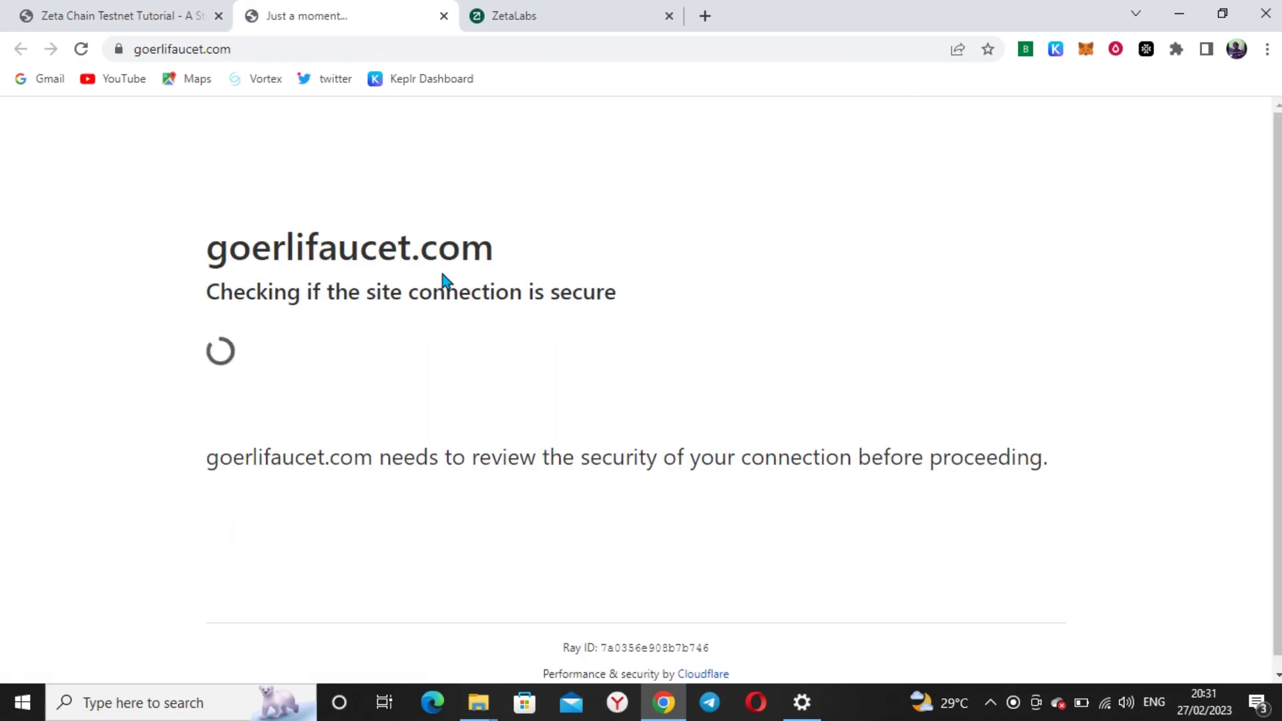
{"action": "left_click", "coordinate": [127, 9]}
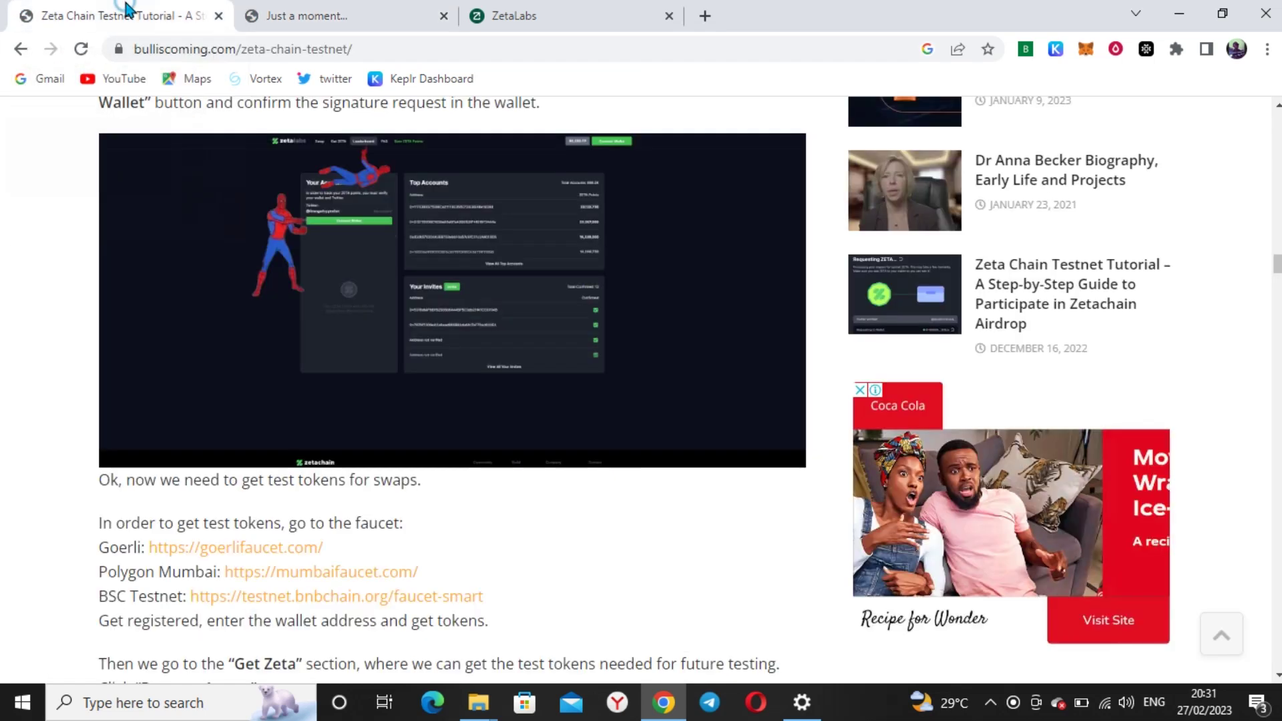
{"action": "left_click", "coordinate": [294, 573]}
{"action": "left_click", "coordinate": [107, 11]}
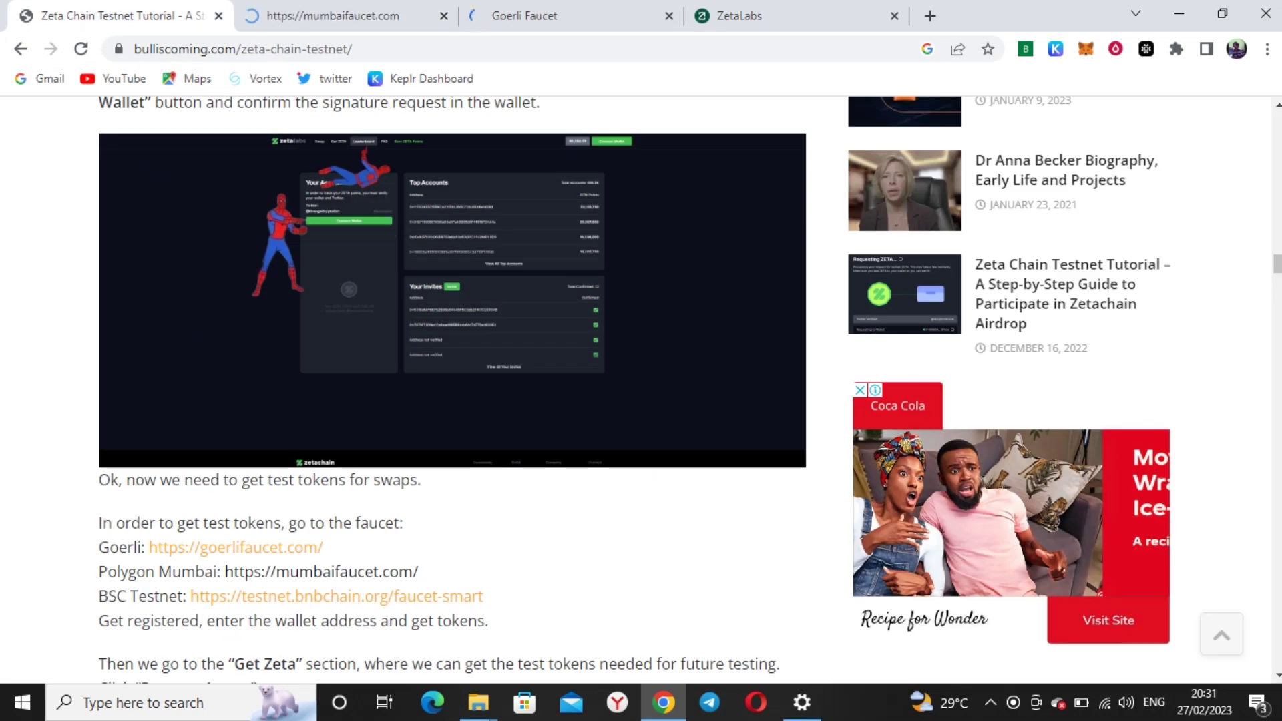
{"action": "left_click", "coordinate": [287, 598]}
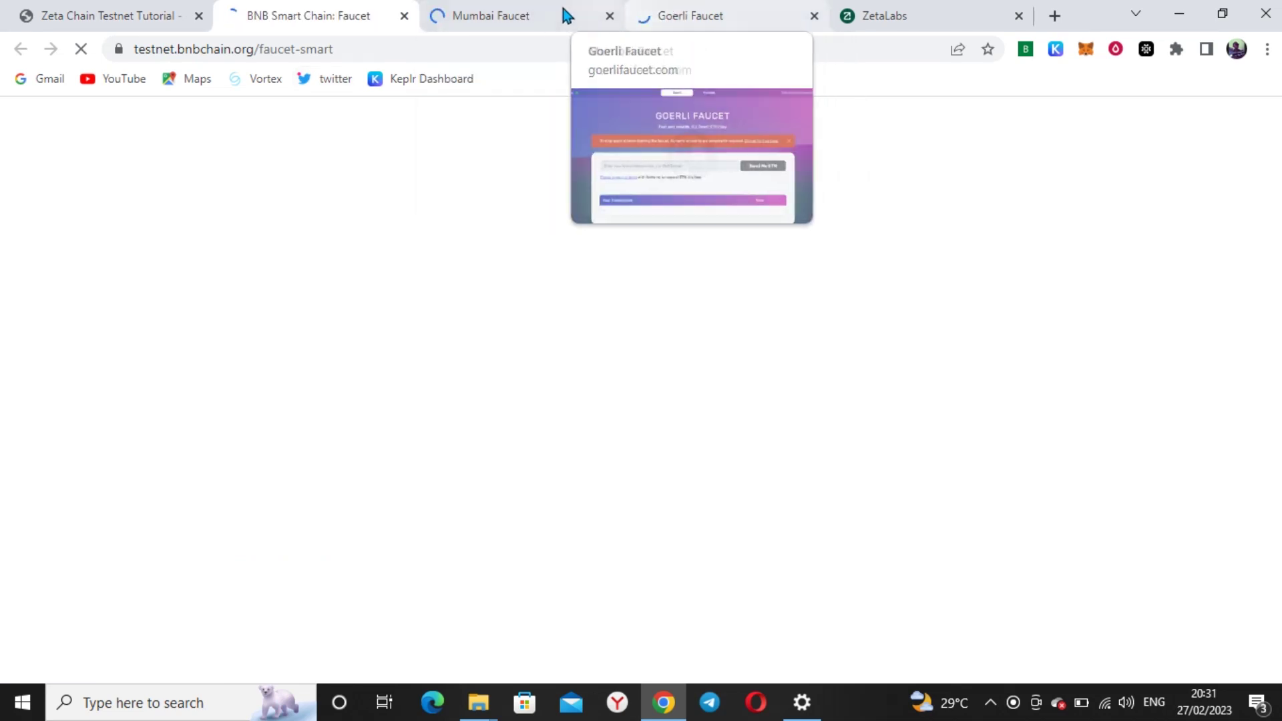
{"action": "left_click", "coordinate": [674, 14]}
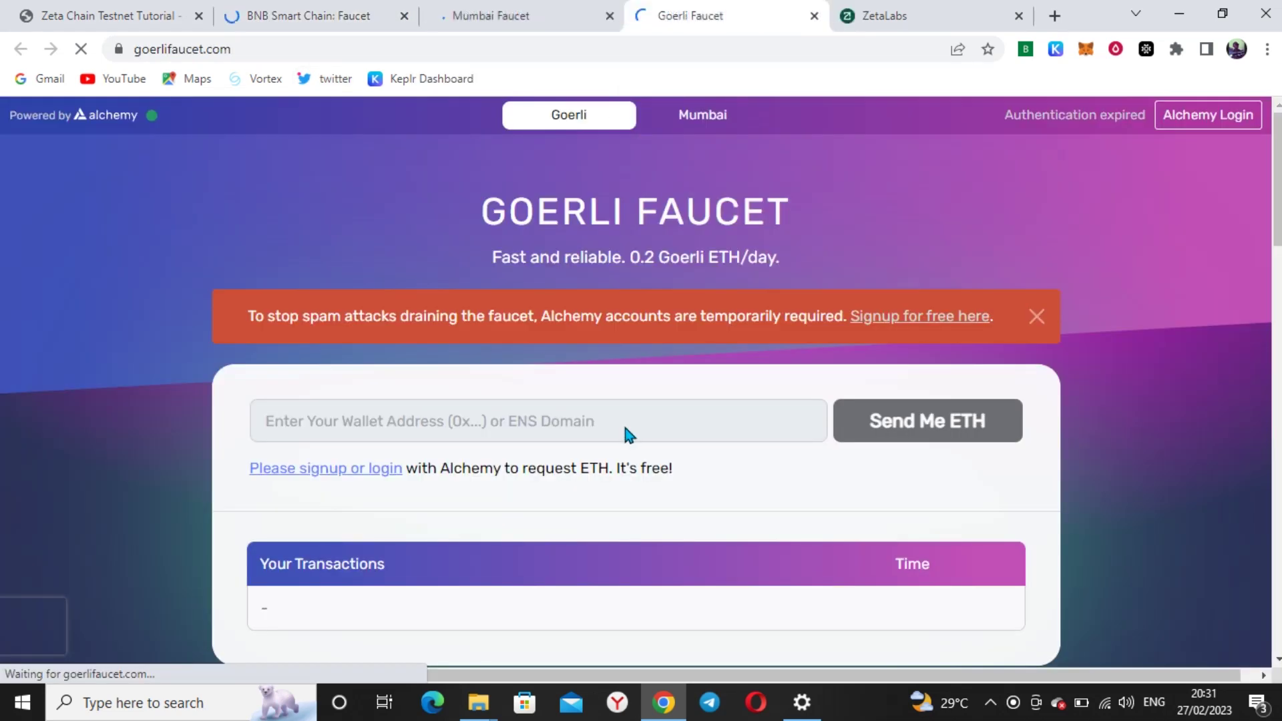
Copy the connected account's wallet address from MetaMask
{"action": "left_click", "coordinate": [1088, 52]}
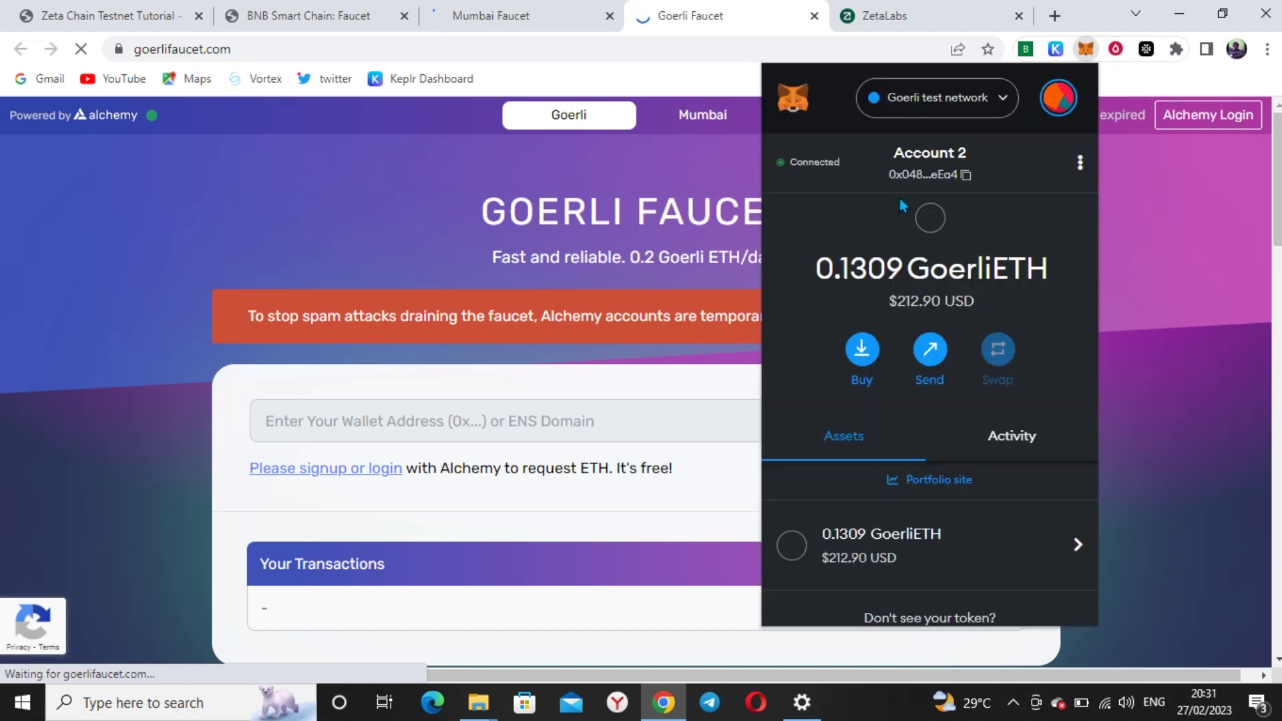
{"action": "left_click", "coordinate": [923, 174]}
{"action": "left_click", "coordinate": [570, 426]}
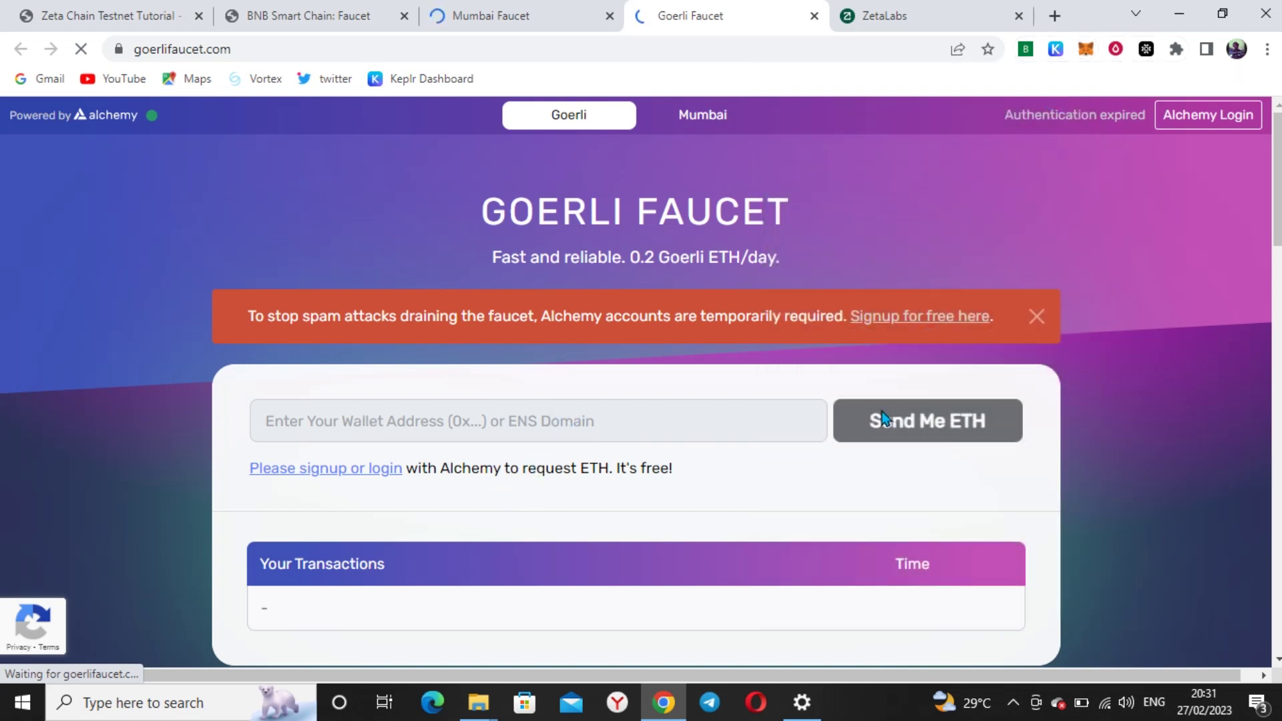
Log in to Alchemy so the Goerli Faucet shows the account connected
{"action": "scroll", "coordinate": [633, 427], "scroll_direction": "down", "scroll_amount": 4}
{"action": "scroll", "coordinate": [524, 400], "scroll_direction": "up", "scroll_amount": 3}
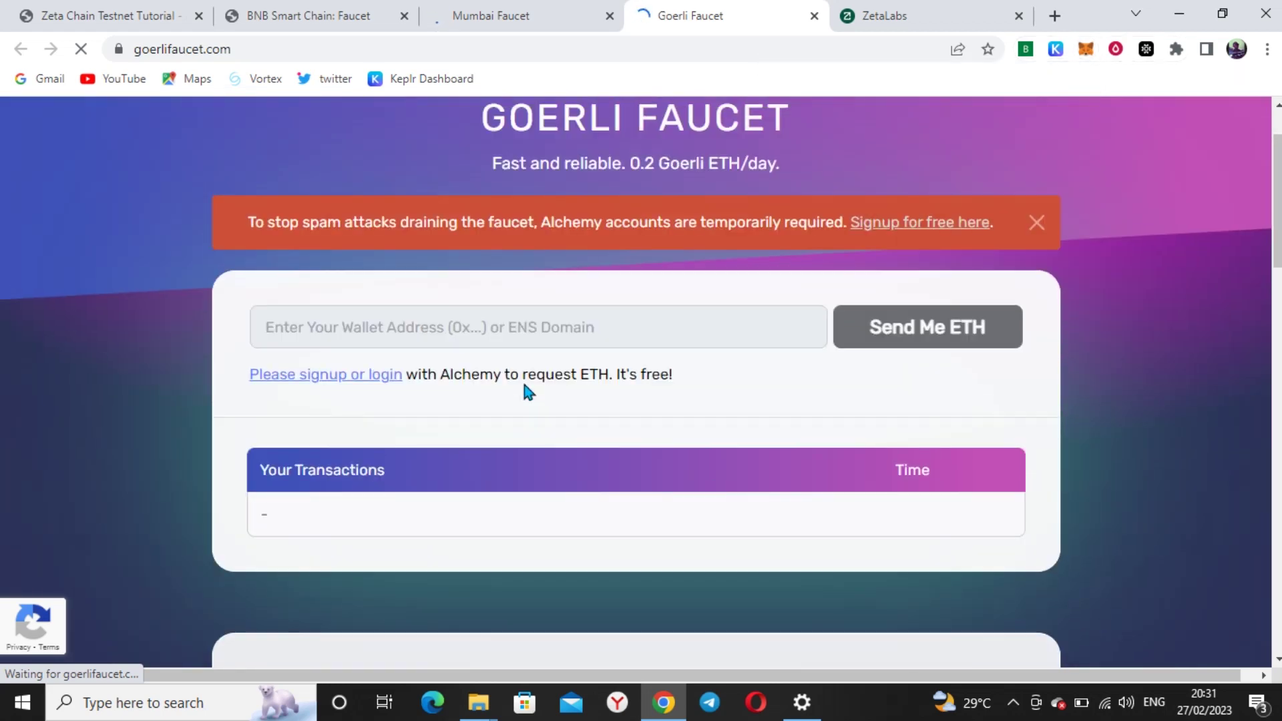
{"action": "left_click", "coordinate": [335, 378]}
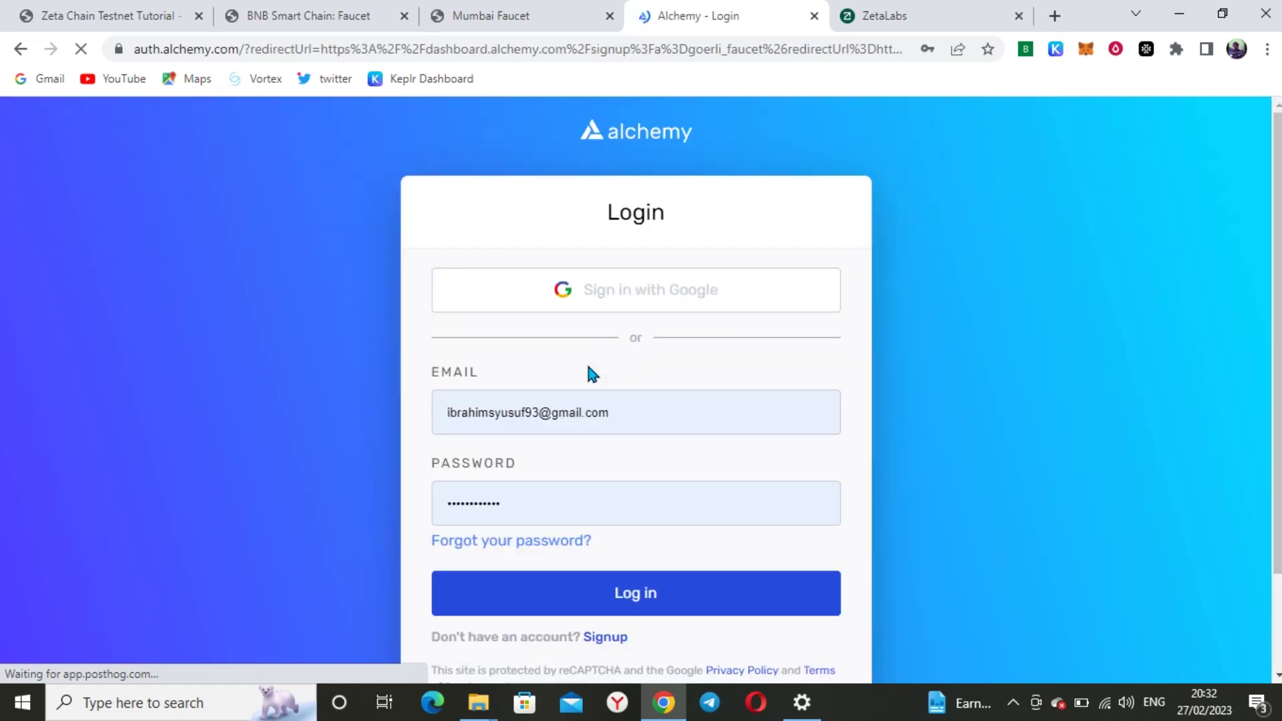
{"action": "scroll", "coordinate": [586, 373], "scroll_direction": "down", "scroll_amount": 2}
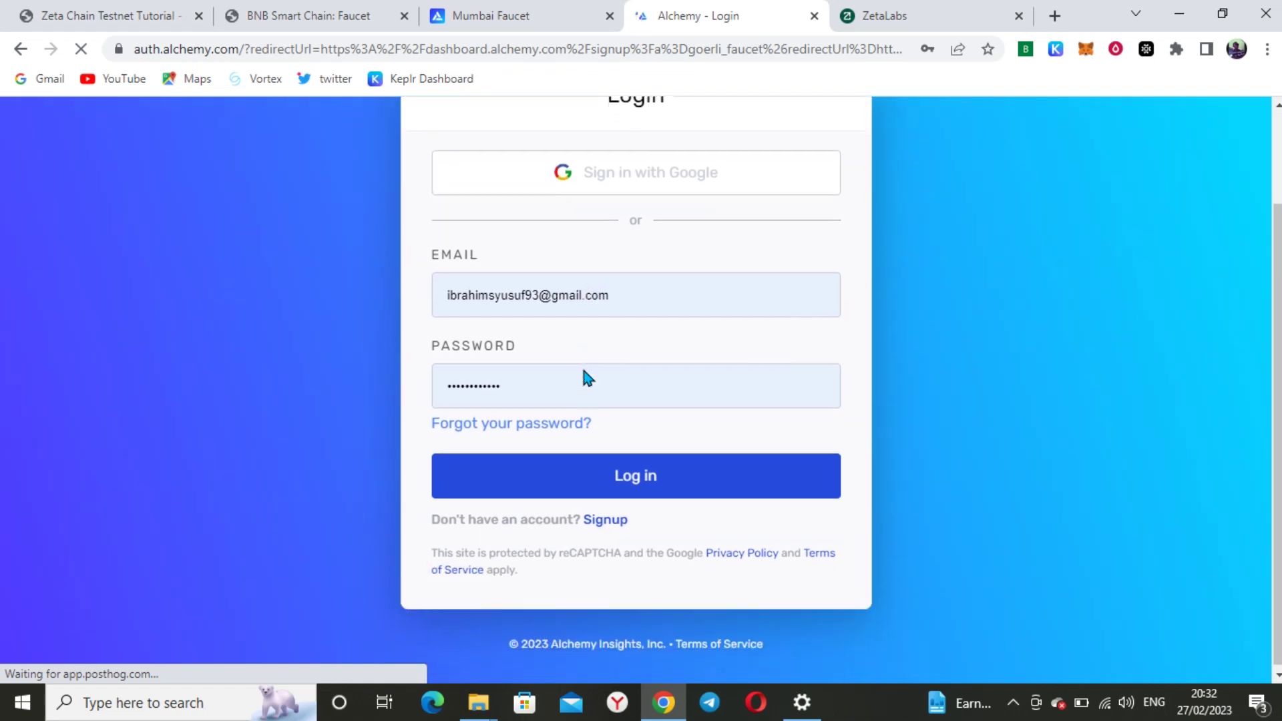
{"action": "left_click", "coordinate": [641, 494]}
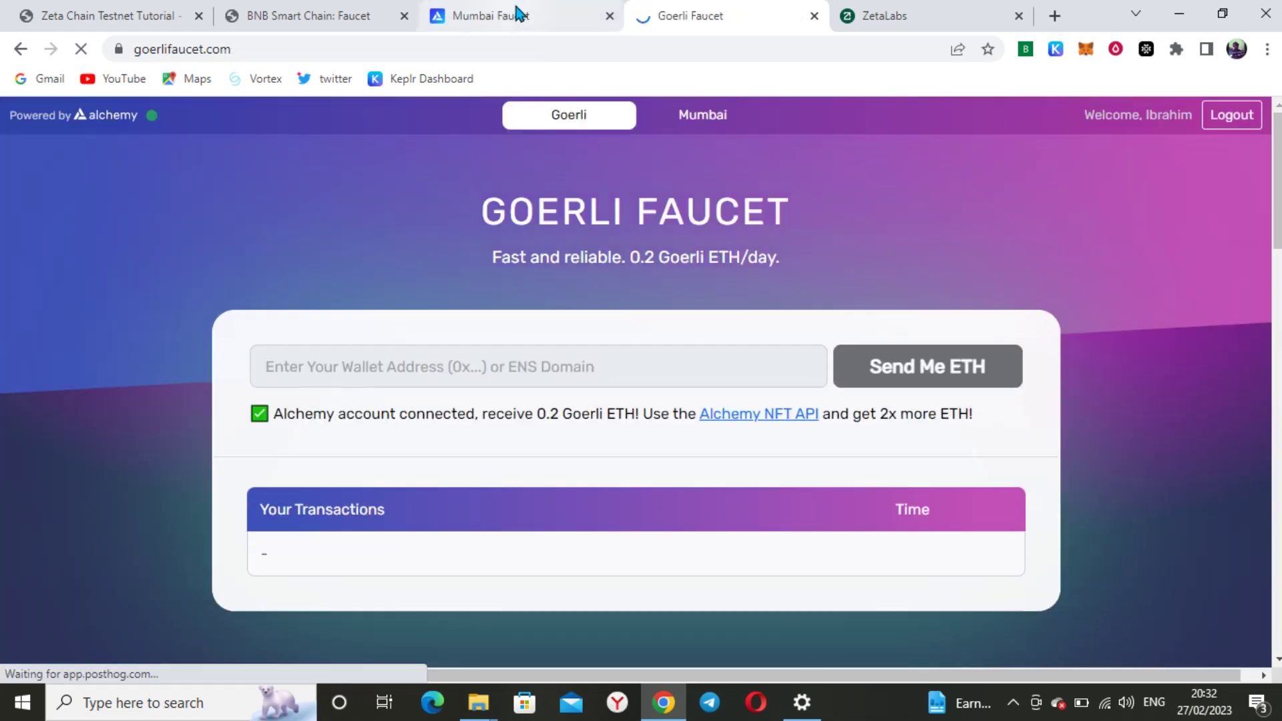
Paste the wallet address and request 0.2 Goerli ETH, then go to the Mumbai Faucet
{"action": "left_click", "coordinate": [394, 372]}
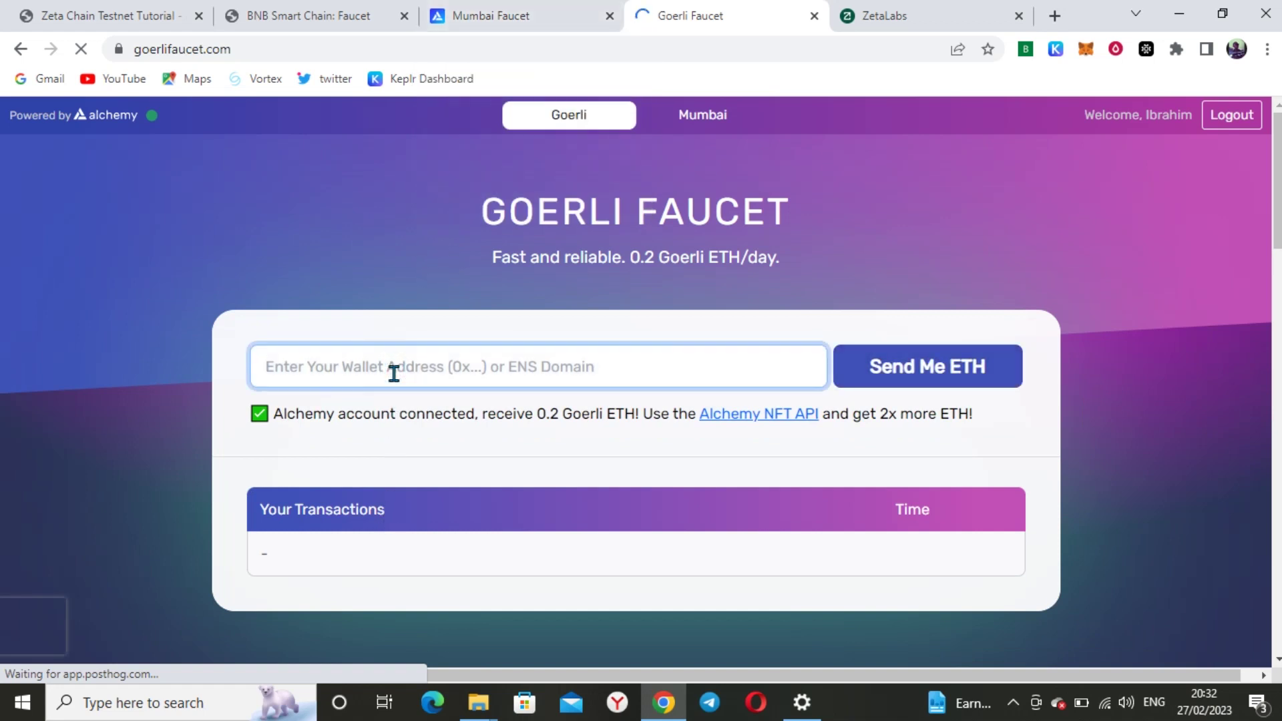
{"action": "type", "text": "0x0483fa3eBE9A9F62Ecd6C2028F4B65a38662eEa4"}
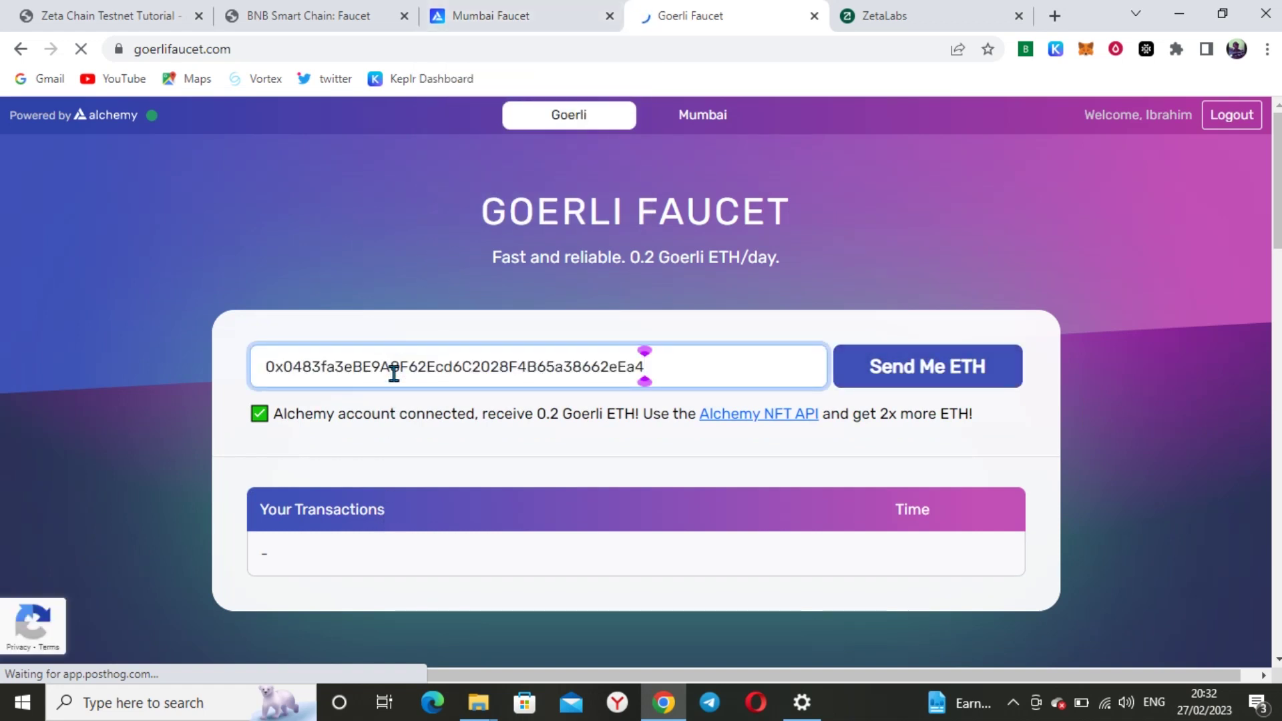
{"action": "left_click", "coordinate": [939, 369]}
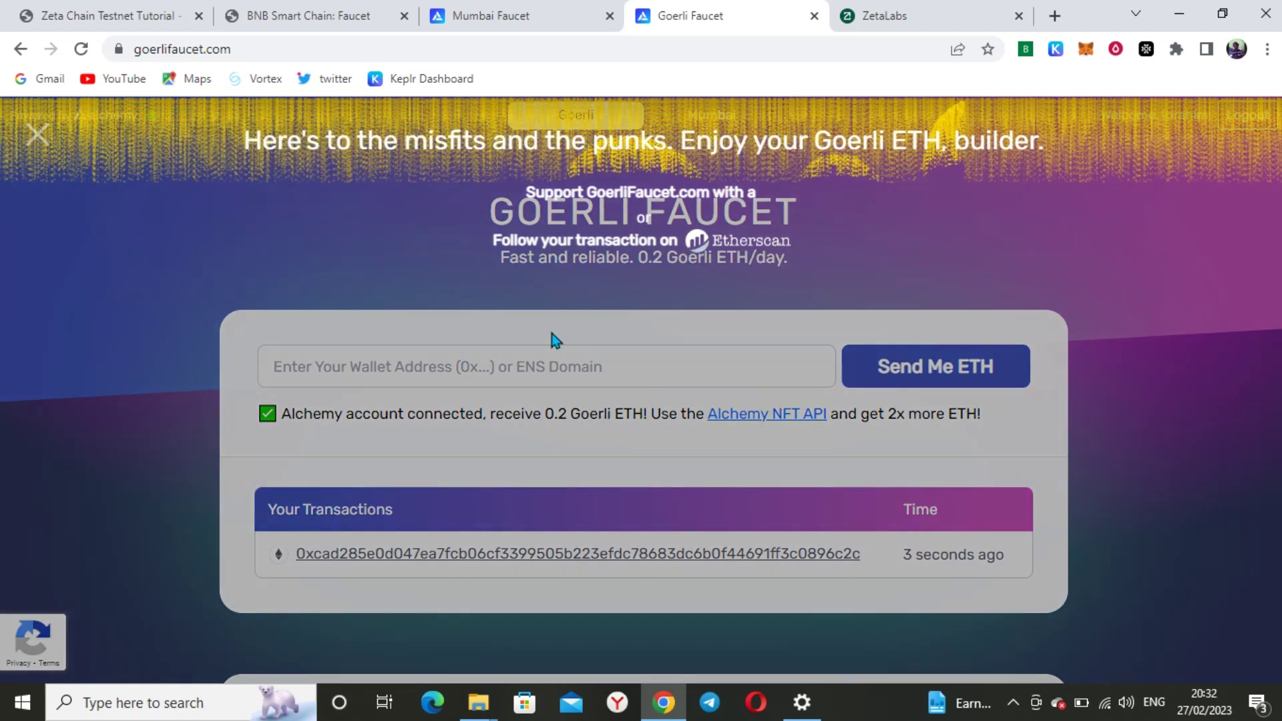
{"action": "left_click", "coordinate": [541, 18]}
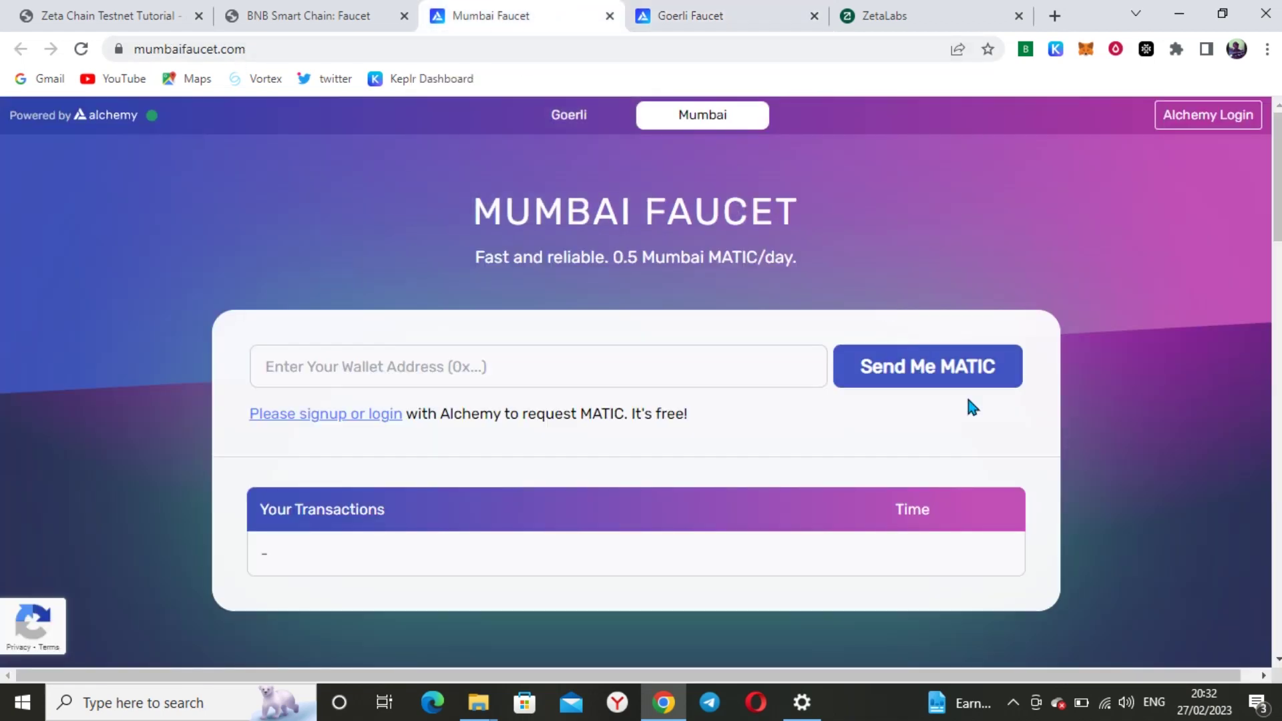
Paste the wallet address into the Mumbai Faucet and request Mumbai MATIC for it
{"action": "left_click", "coordinate": [431, 366]}
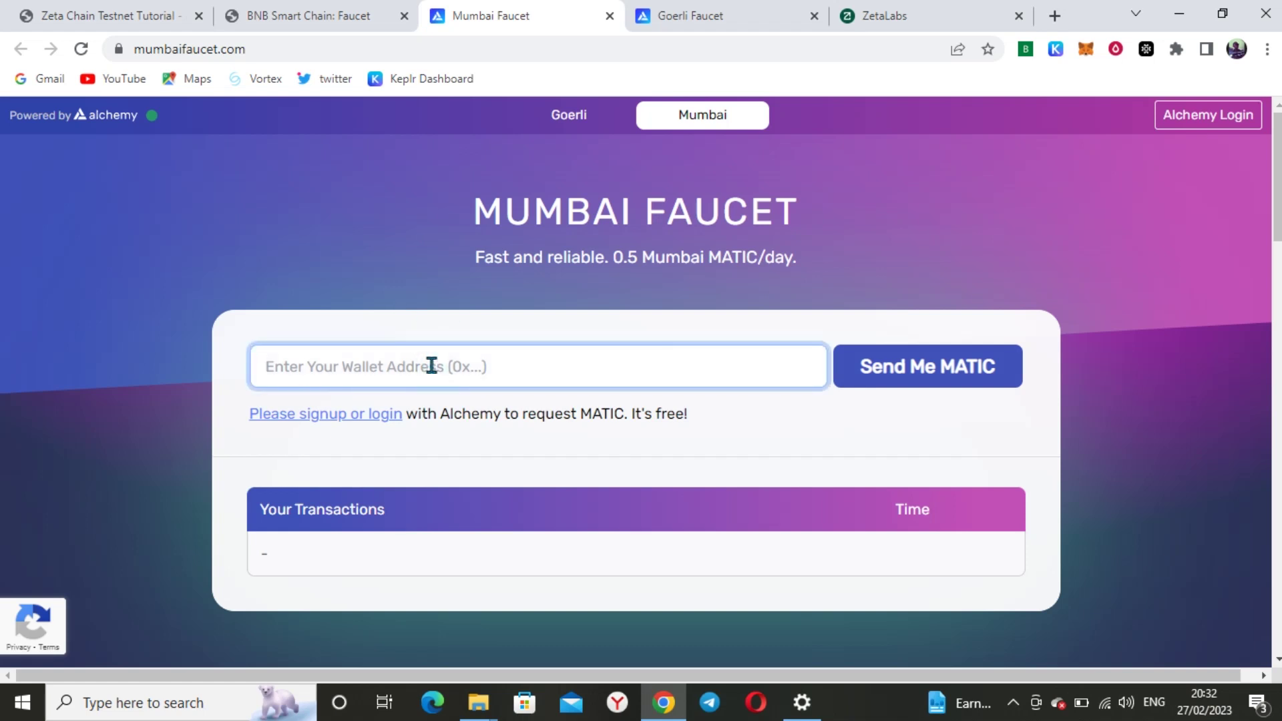
{"action": "type", "text": "0x0483fa3eBE9A8F62Ecd6C2028F4B65a38662eEa4"}
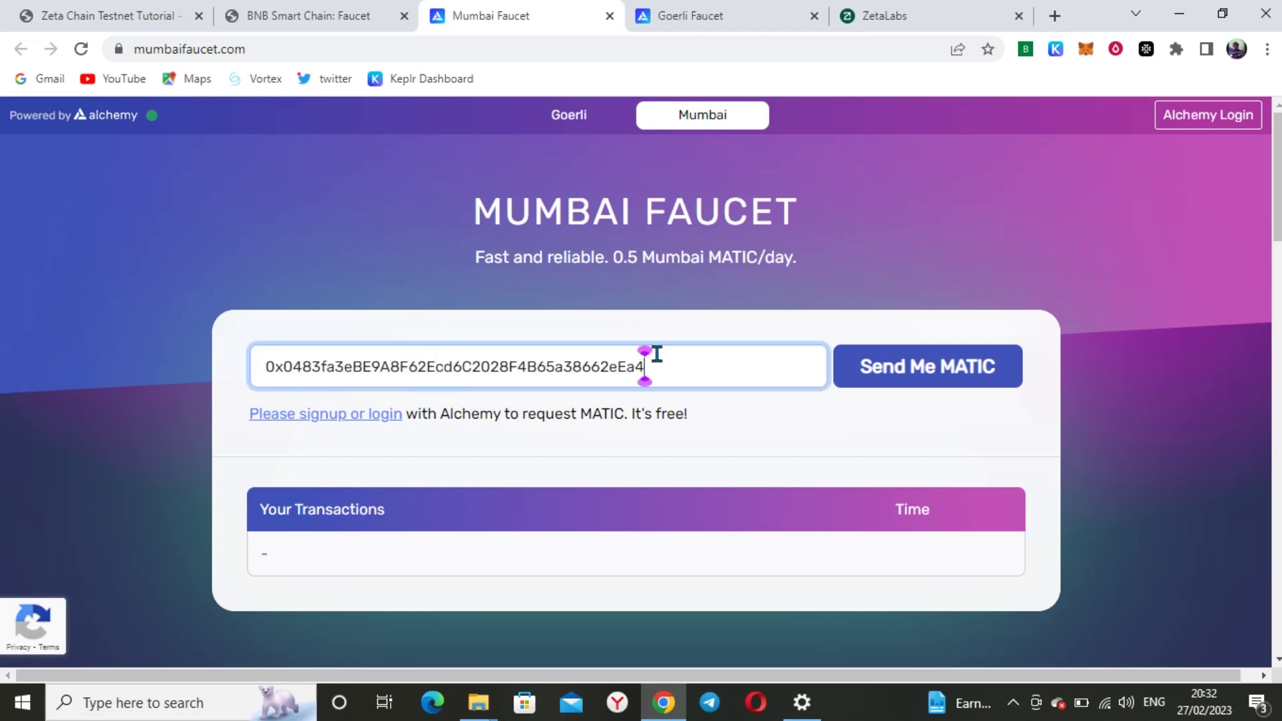
{"action": "left_click", "coordinate": [986, 369]}
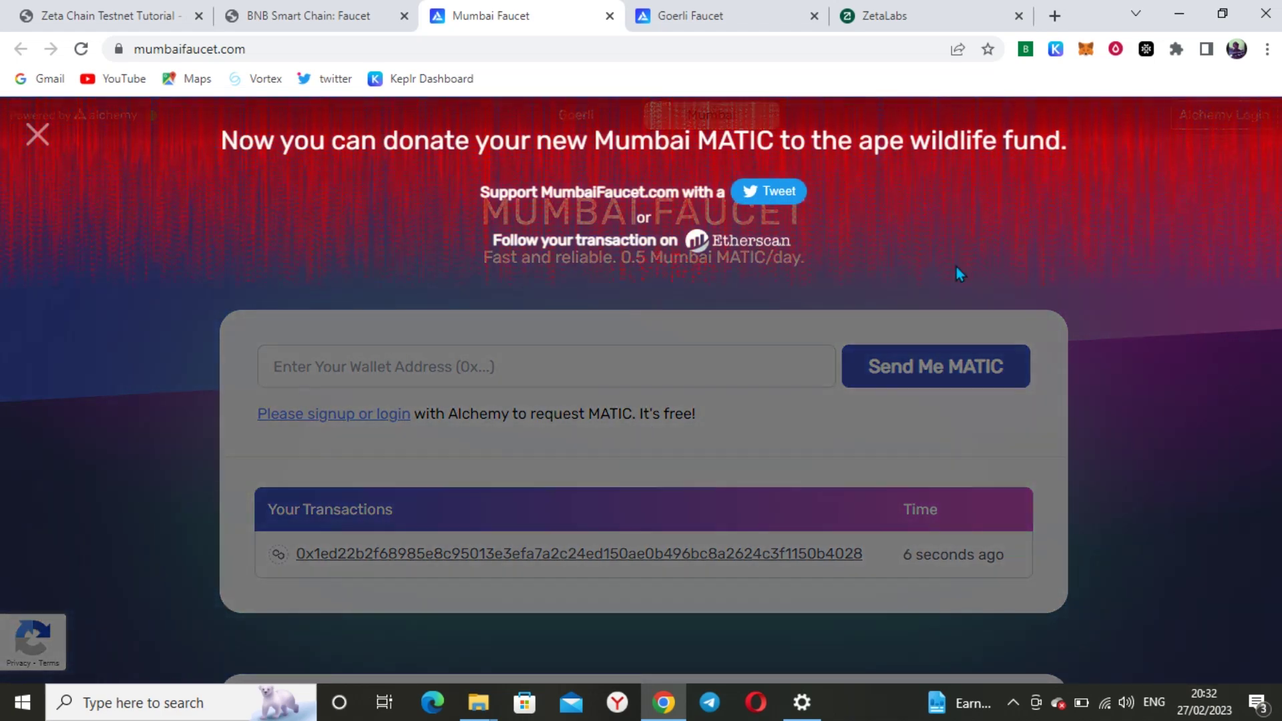
On the BNB Smart Chain faucet, pass the hCaptcha by selecting the three robot images
{"action": "left_click", "coordinate": [328, 9]}
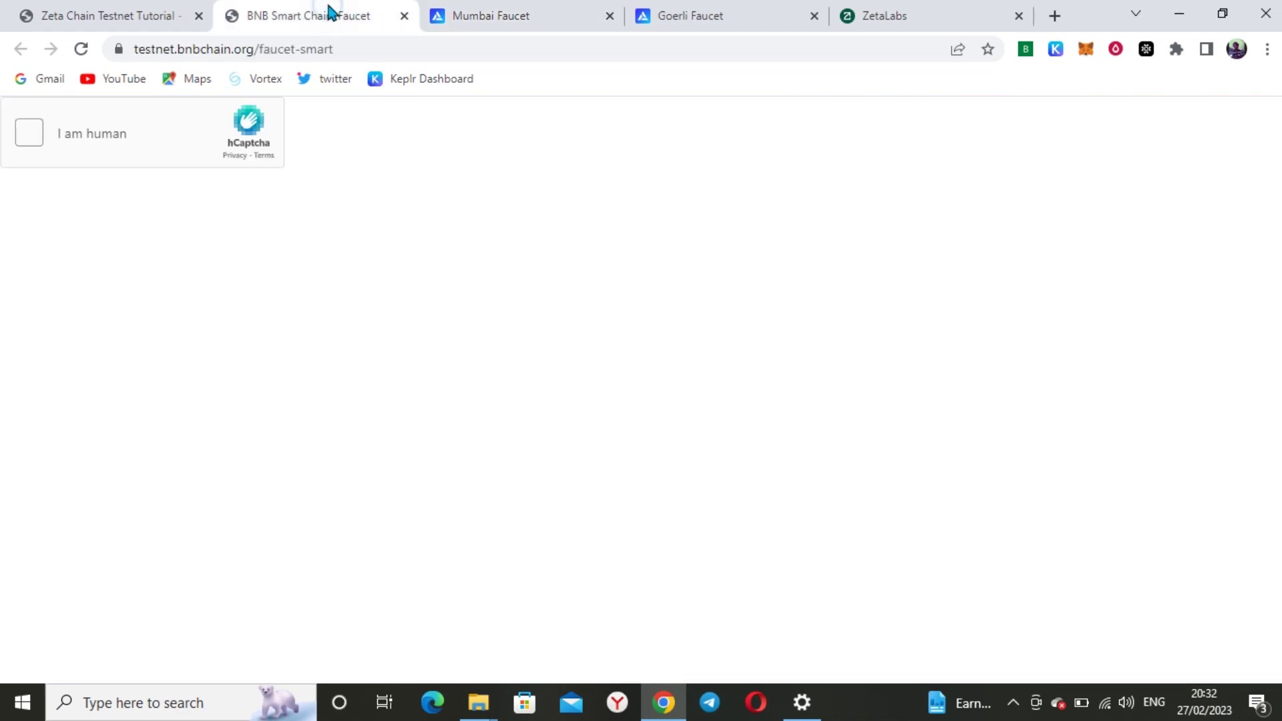
{"action": "left_click", "coordinate": [30, 132]}
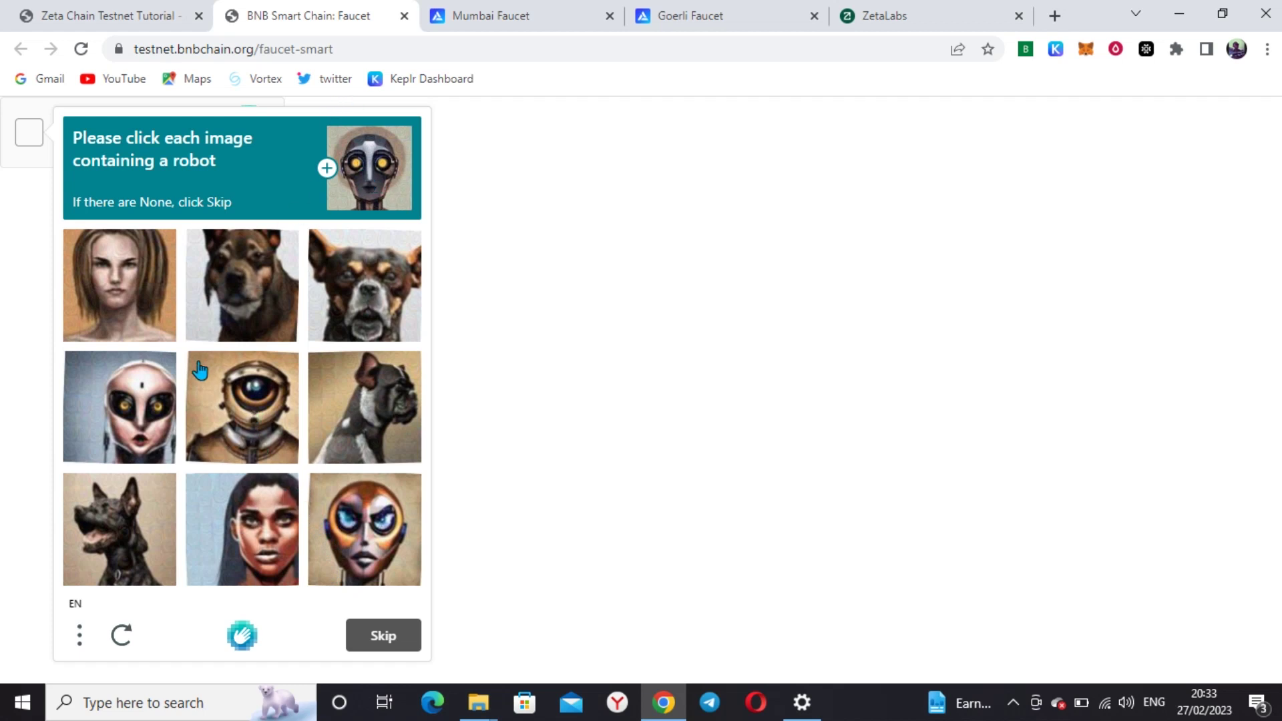
{"action": "left_click", "coordinate": [157, 402]}
{"action": "left_click", "coordinate": [229, 408]}
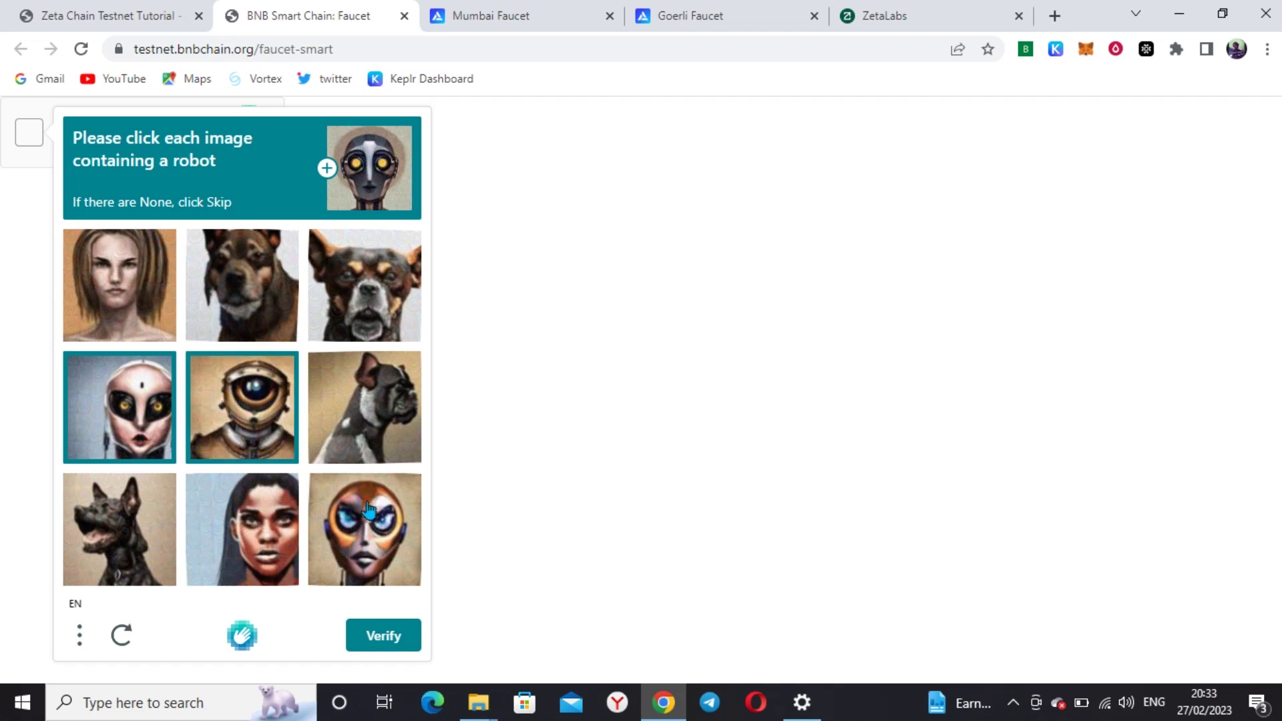
{"action": "left_click", "coordinate": [371, 542]}
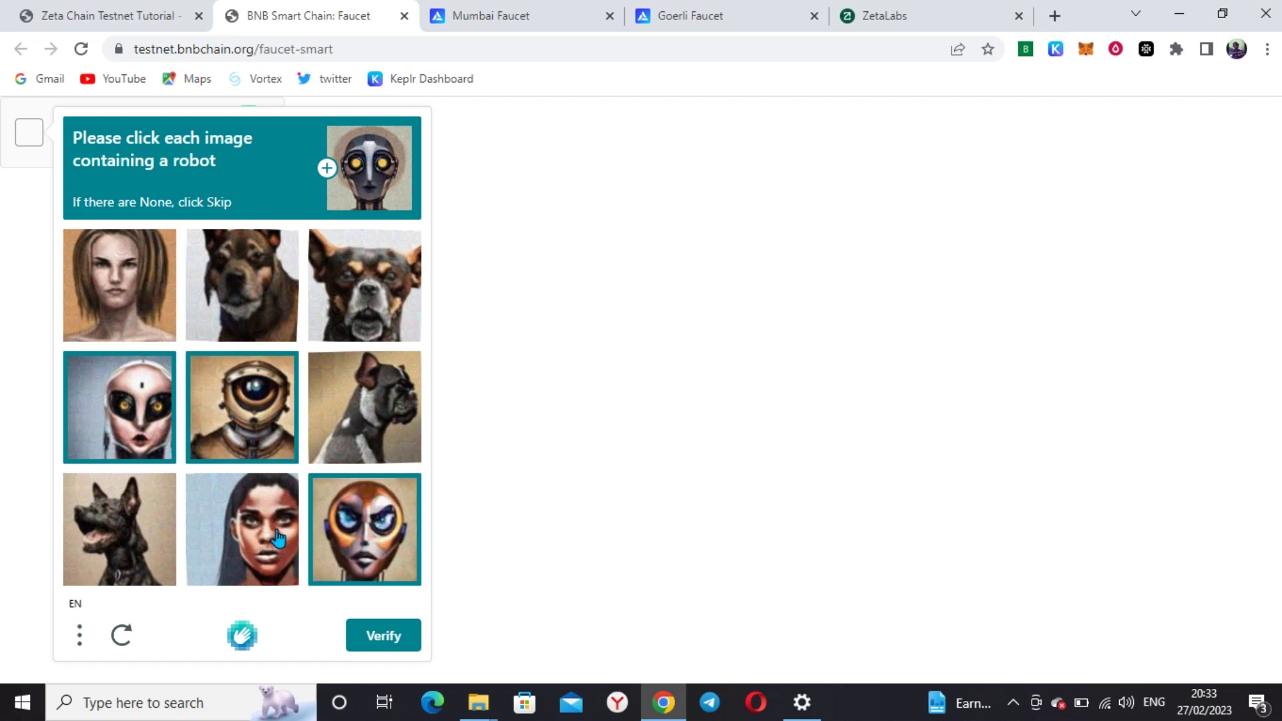
{"action": "left_click", "coordinate": [379, 640]}
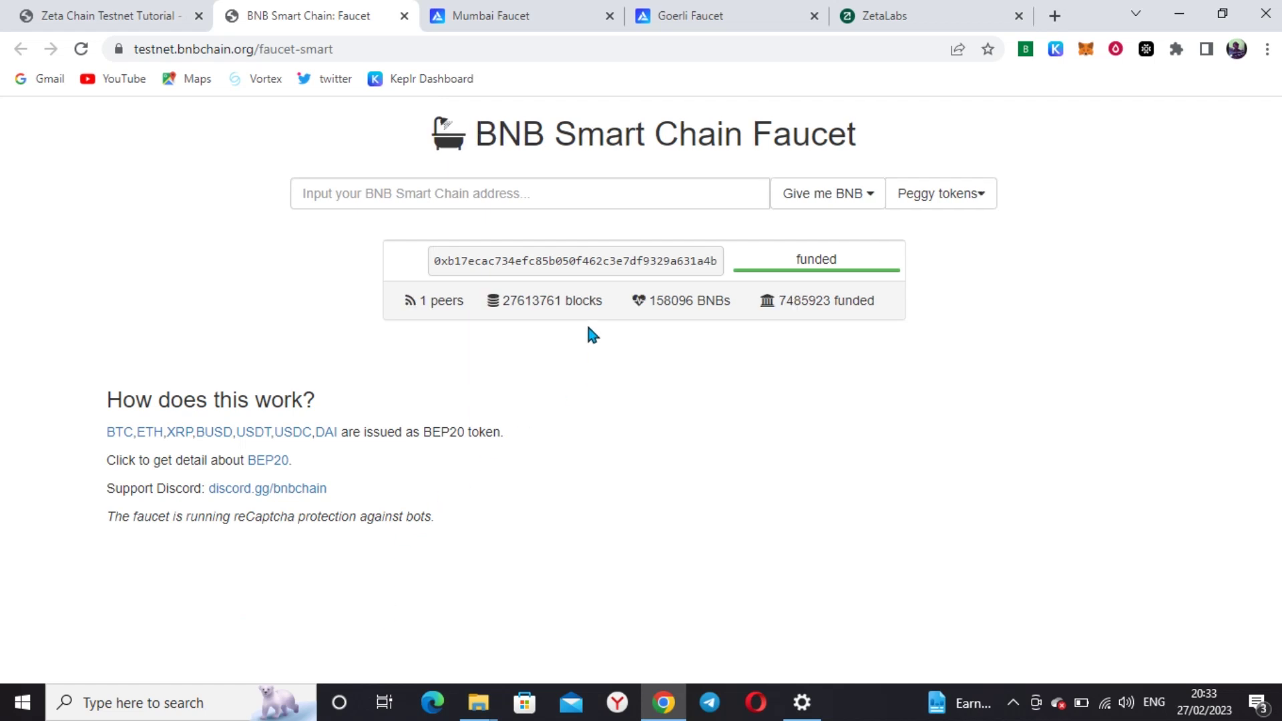
Request 0.5 BNBs for the pasted wallet address and check the 0.3309 GoerliETH balance in MetaMask
{"action": "left_click", "coordinate": [522, 196]}
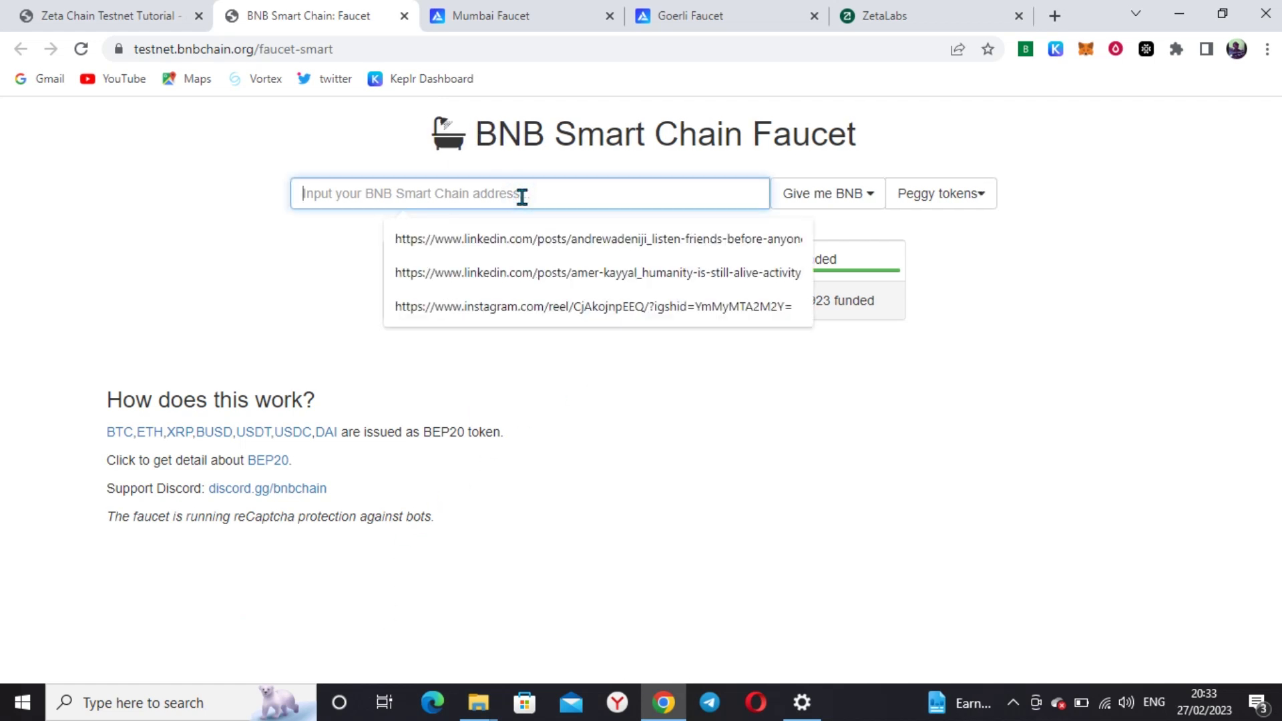
{"action": "type", "text": "0x0483fa3eBE9A8F62Ecd6C2028F4165a38662eEa4"}
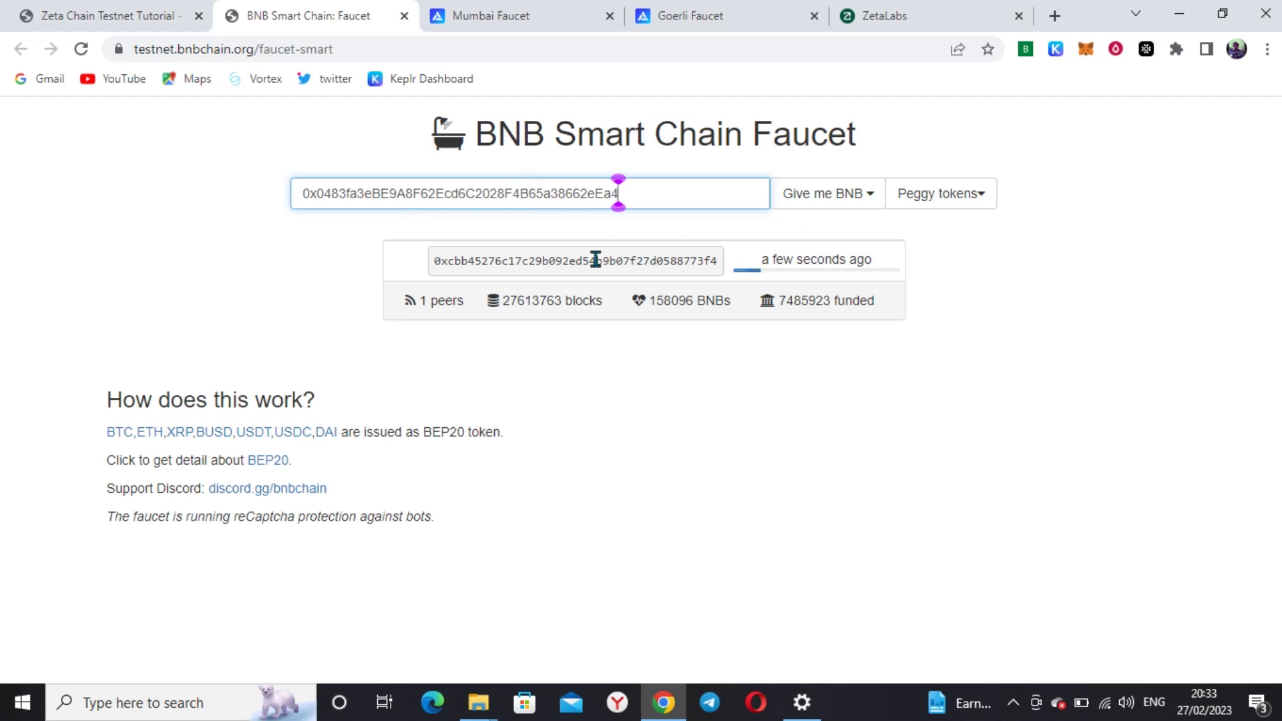
{"action": "left_click", "coordinate": [867, 198]}
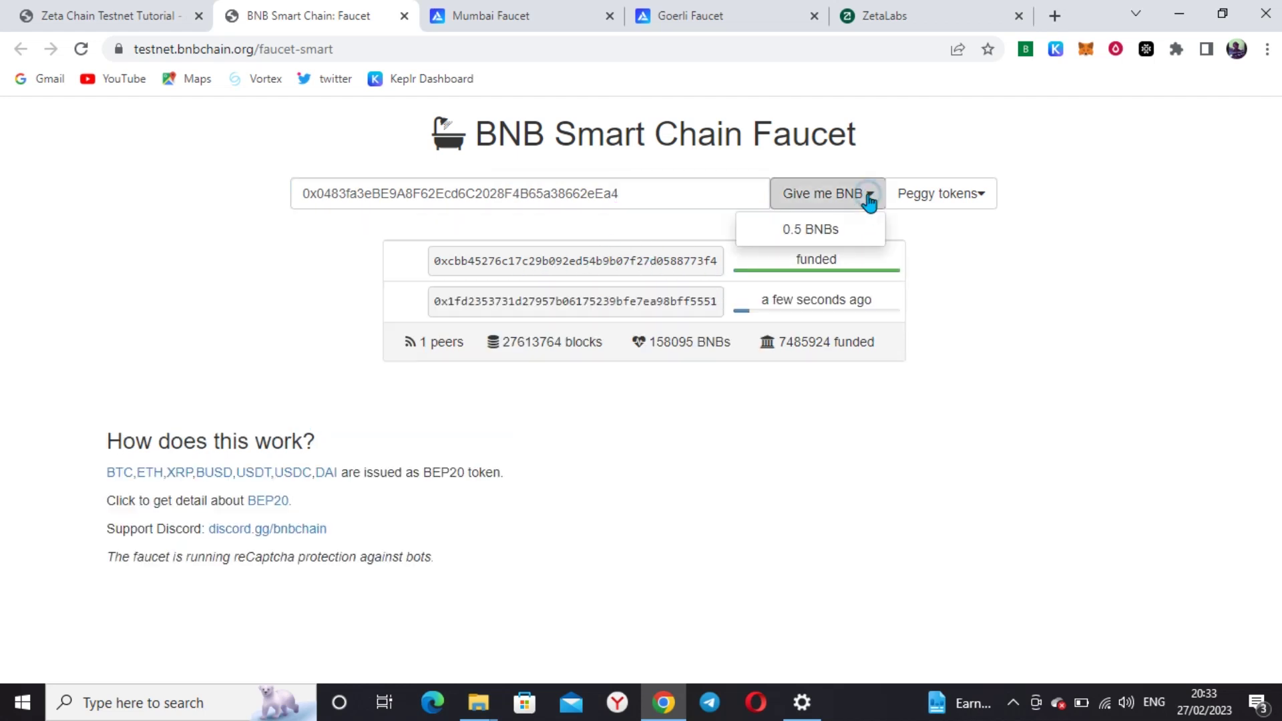
{"action": "left_click", "coordinate": [795, 229]}
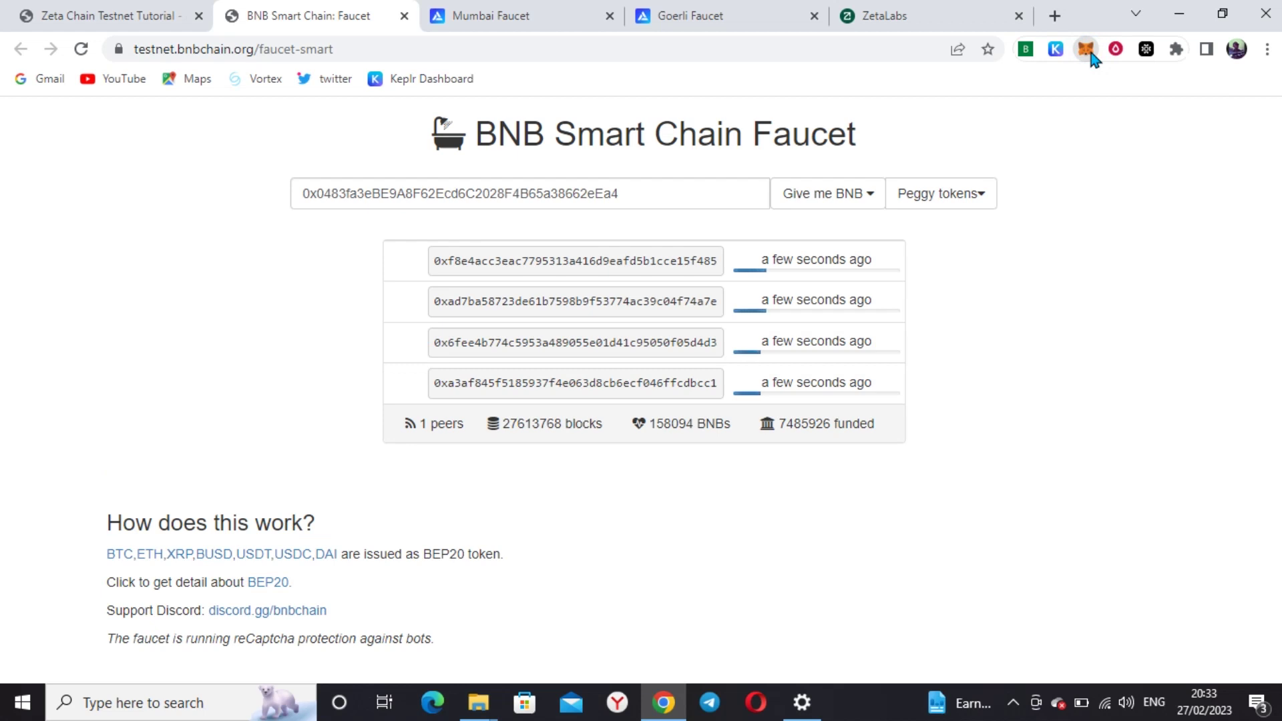
{"action": "left_click", "coordinate": [1086, 49]}
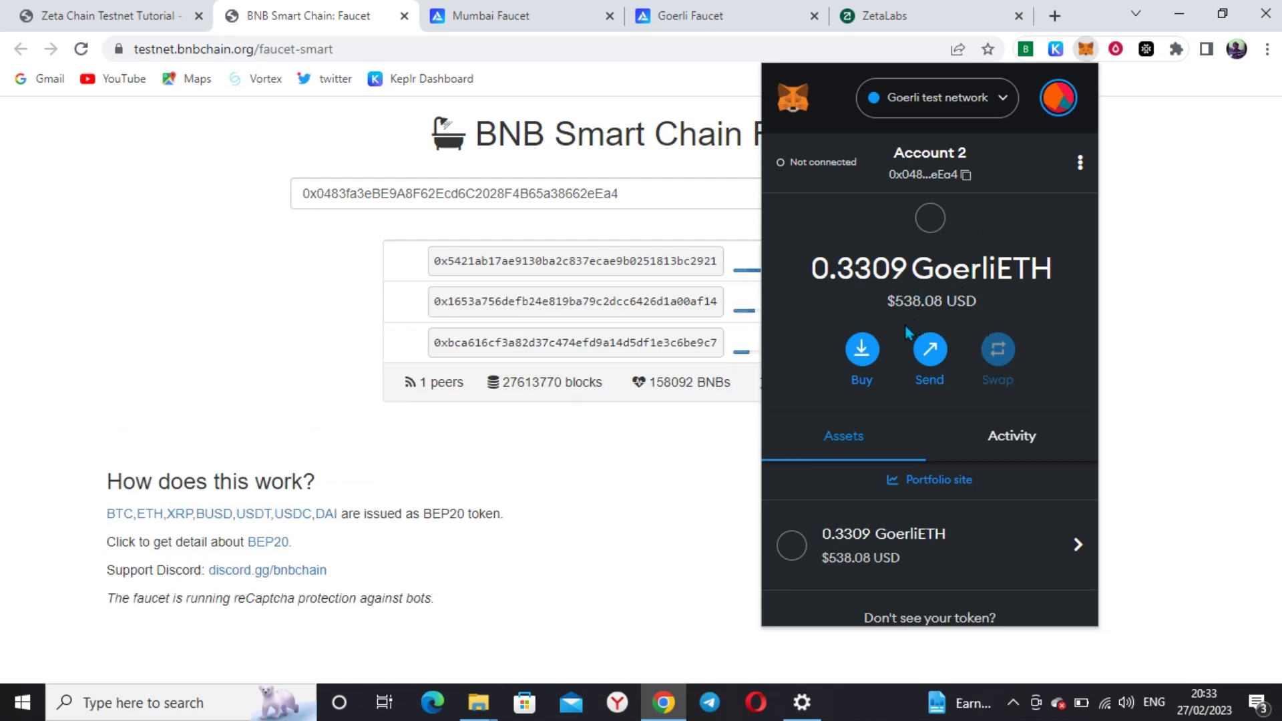
Scroll through the Bulliscoming tutorial's Get Zeta and Discord faucet sections, then go back to ZetaLabs
{"action": "left_click", "coordinate": [151, 8]}
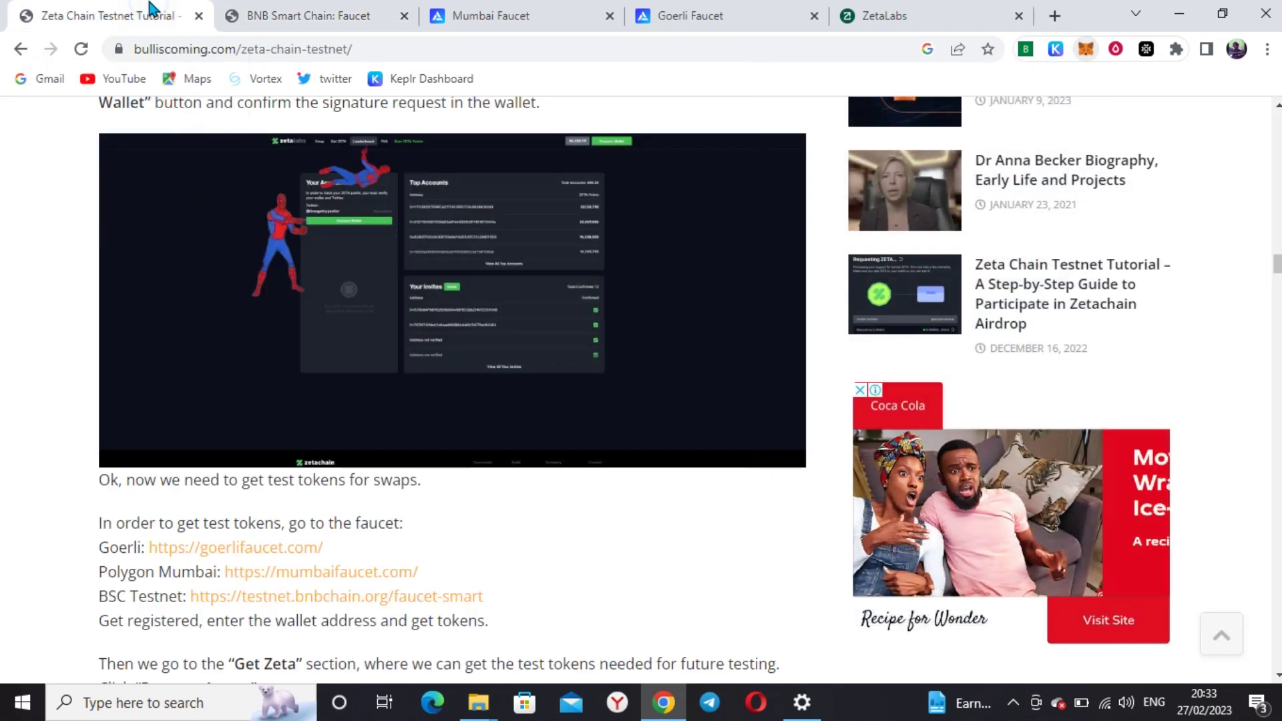
{"action": "scroll", "coordinate": [451, 471], "scroll_direction": "down", "scroll_amount": 2}
{"action": "scroll", "coordinate": [451, 471], "scroll_direction": "down", "scroll_amount": 2}
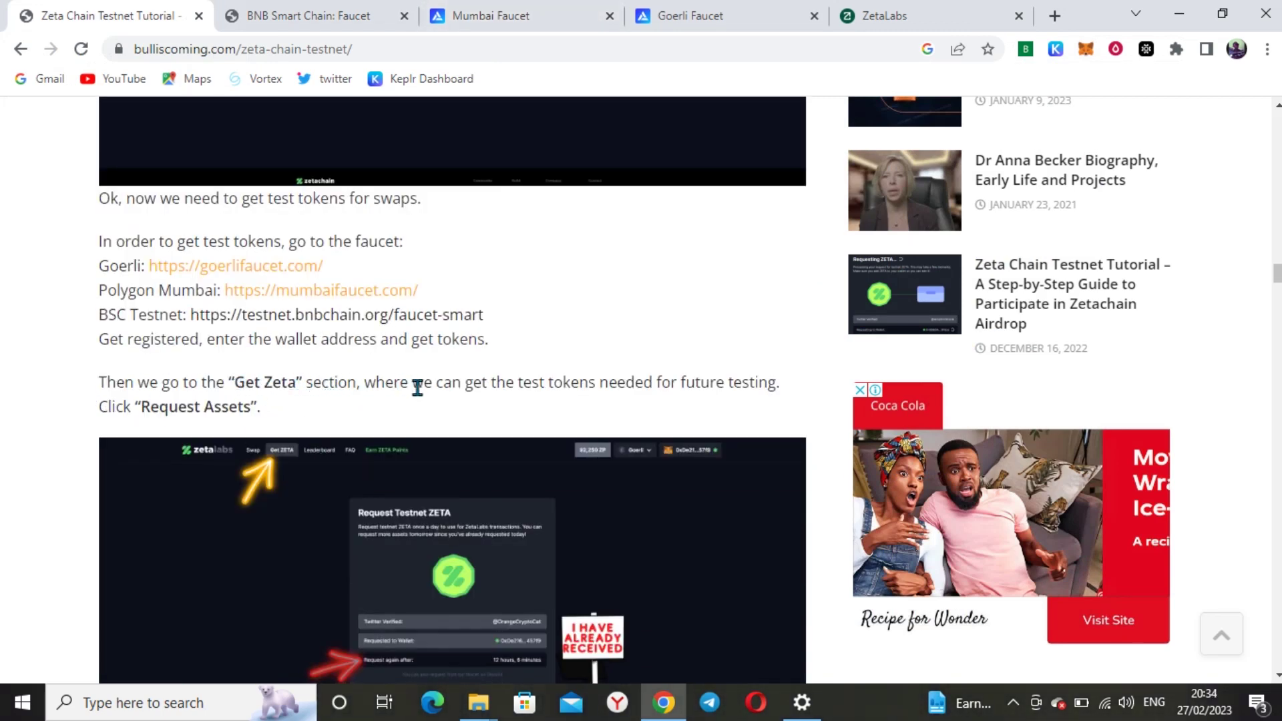
{"action": "scroll", "coordinate": [644, 390], "scroll_direction": "down", "scroll_amount": 5}
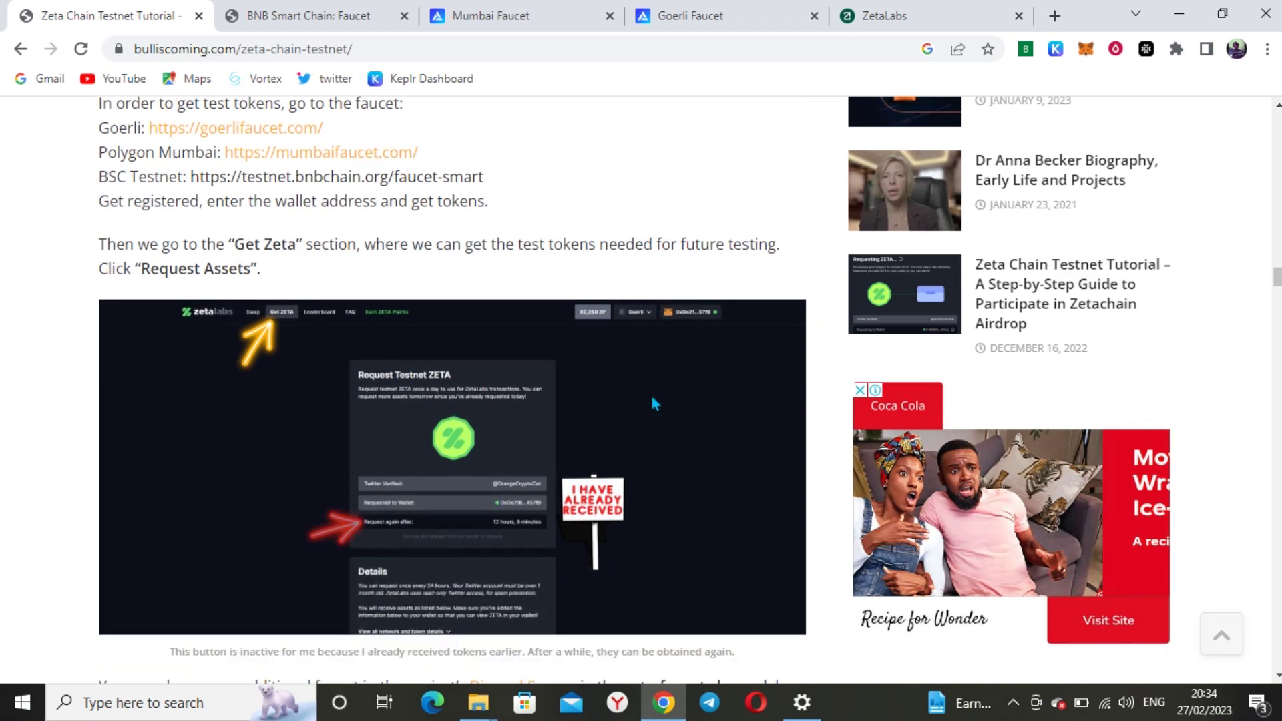
{"action": "scroll", "coordinate": [634, 407], "scroll_direction": "down", "scroll_amount": 3}
{"action": "scroll", "coordinate": [622, 420], "scroll_direction": "down", "scroll_amount": 3}
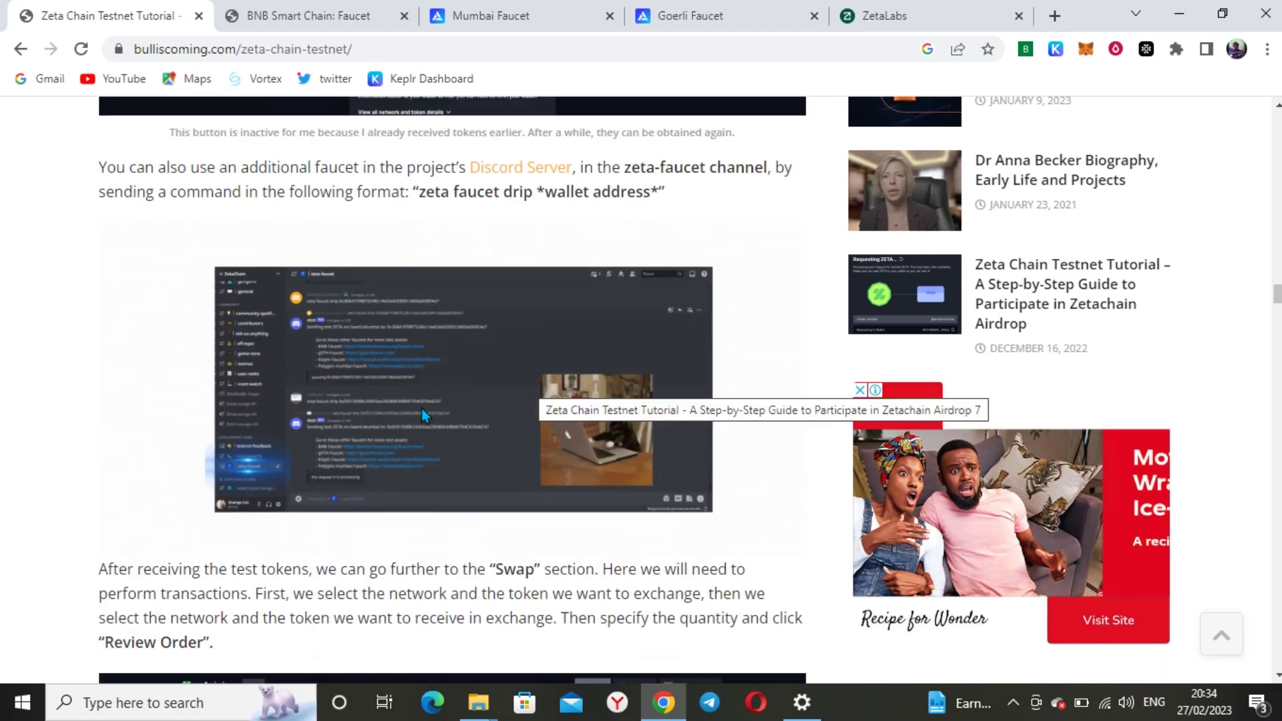
{"action": "scroll", "coordinate": [458, 362], "scroll_direction": "up", "scroll_amount": 6}
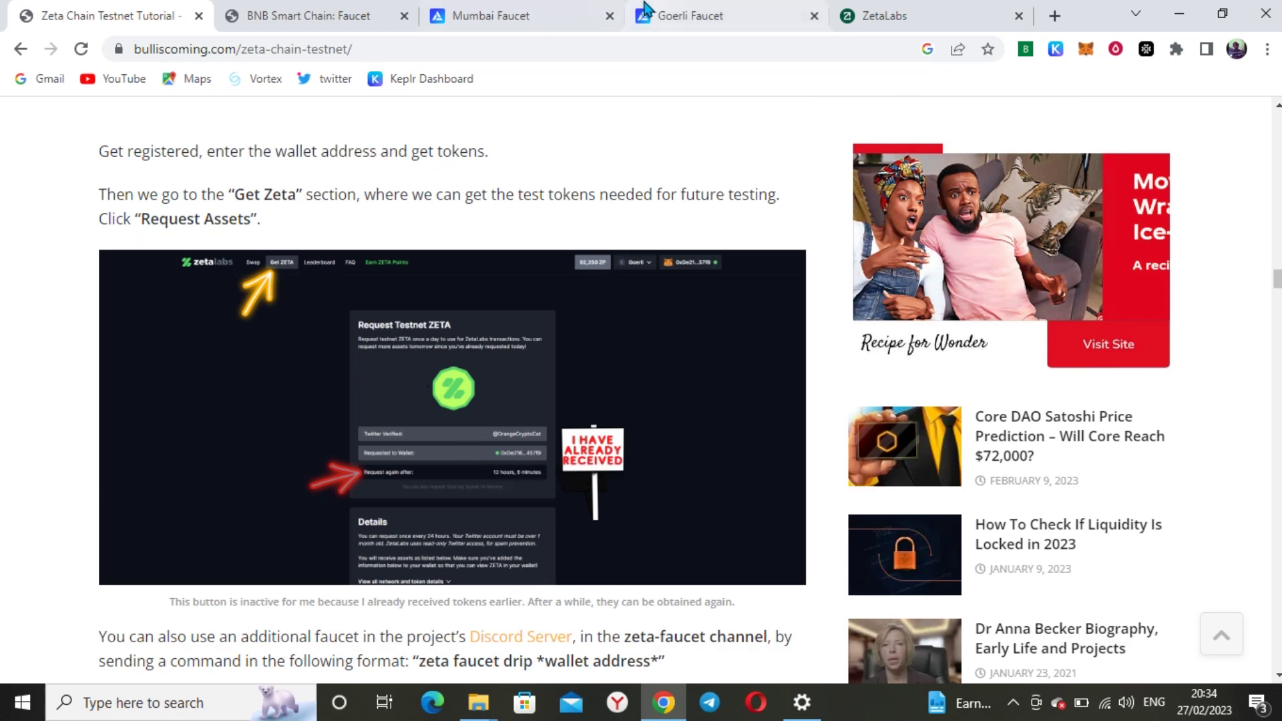
{"action": "left_click", "coordinate": [881, 16]}
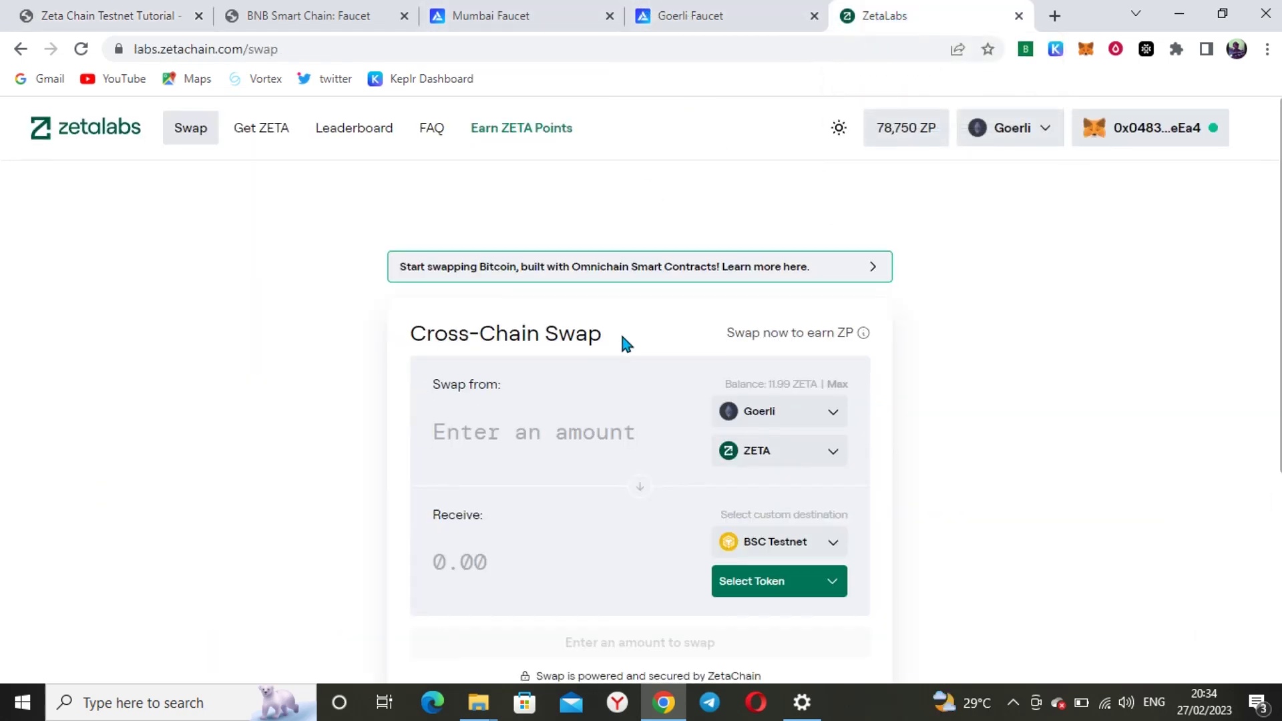
Keep ZETA as the Goerli send asset, then bring up the tutorial's Discord faucet drip step
{"action": "scroll", "coordinate": [619, 331], "scroll_direction": "down", "scroll_amount": 3}
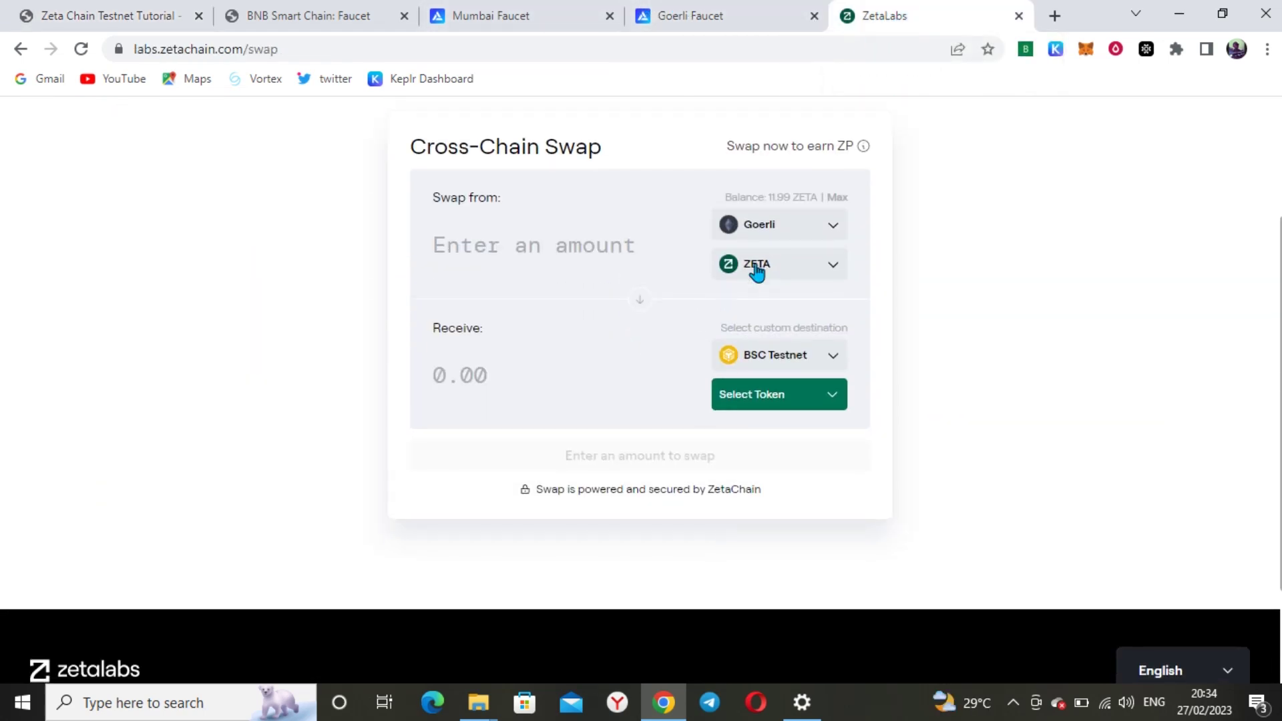
{"action": "left_click", "coordinate": [827, 262]}
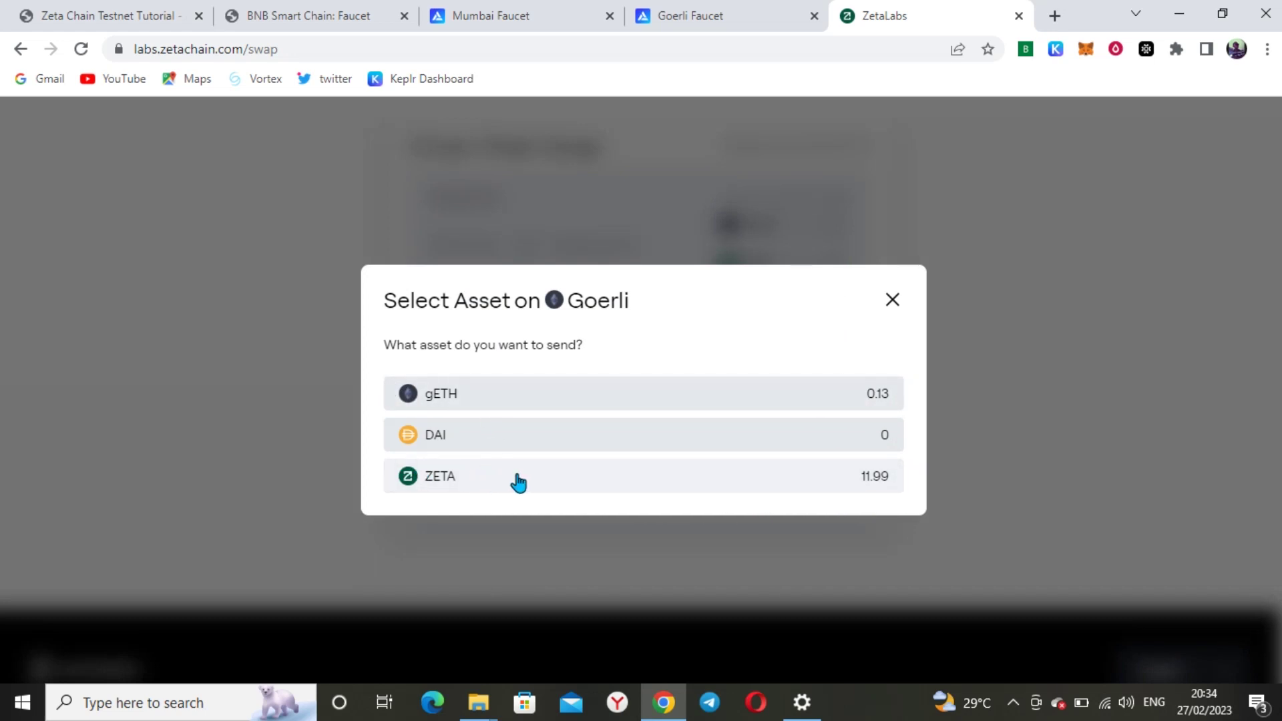
{"action": "left_click", "coordinate": [895, 301]}
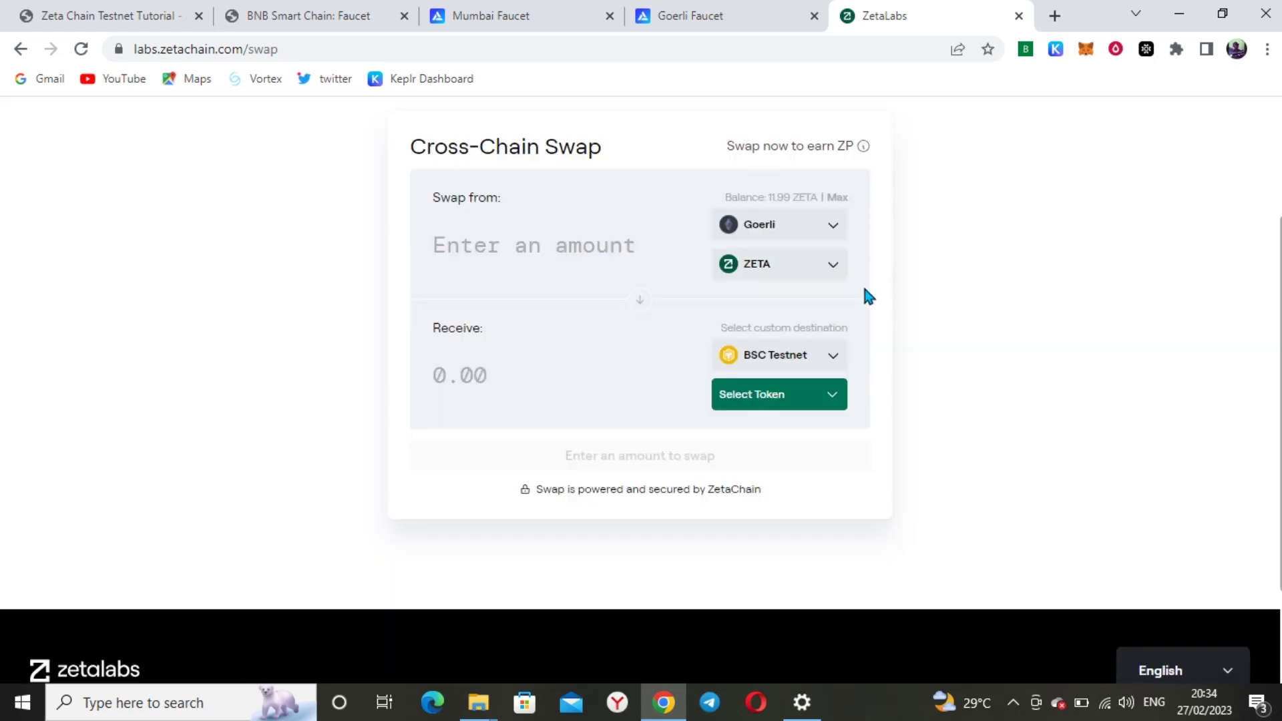
{"action": "left_click", "coordinate": [166, 15]}
{"action": "scroll", "coordinate": [601, 444], "scroll_direction": "down", "scroll_amount": 5}
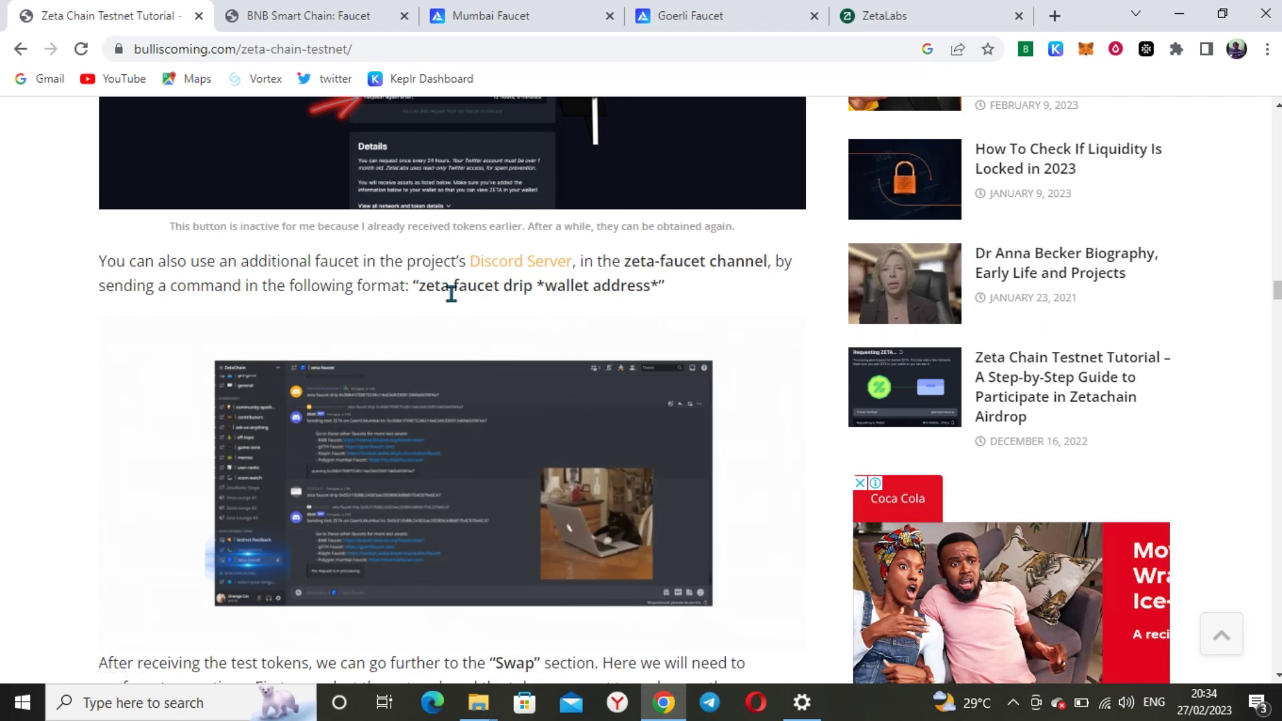
Scroll the tutorial down to its Swap section with the Review Order screenshot
{"action": "scroll", "coordinate": [450, 294], "scroll_direction": "down", "scroll_amount": 2}
{"action": "scroll", "coordinate": [451, 301], "scroll_direction": "down", "scroll_amount": 4}
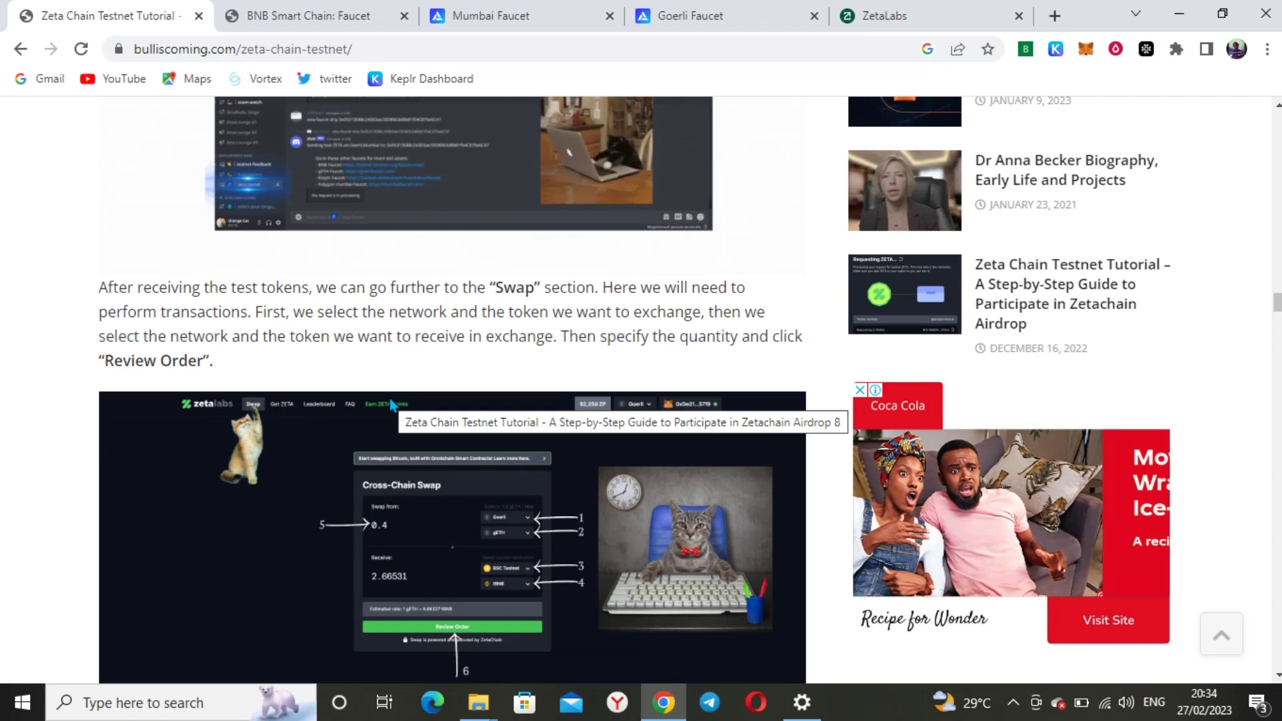
{"action": "scroll", "coordinate": [391, 475], "scroll_direction": "up", "scroll_amount": 15}
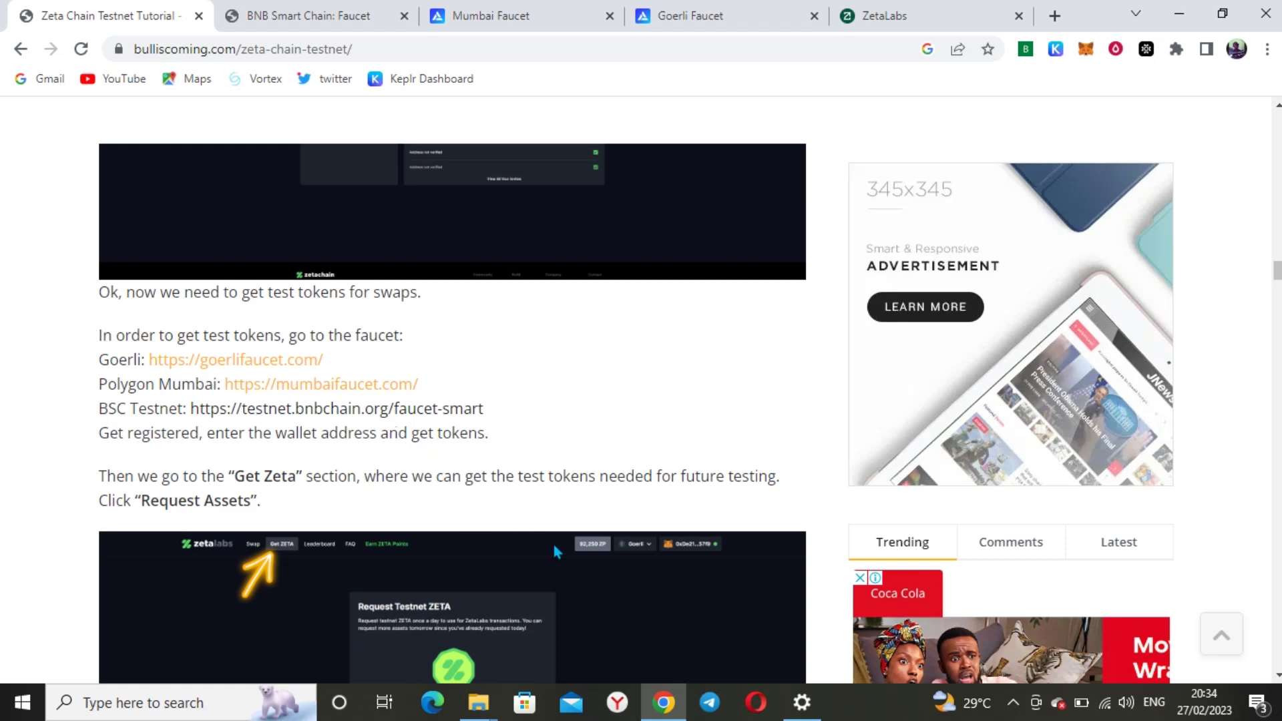
{"action": "scroll", "coordinate": [570, 549], "scroll_direction": "down", "scroll_amount": 15}
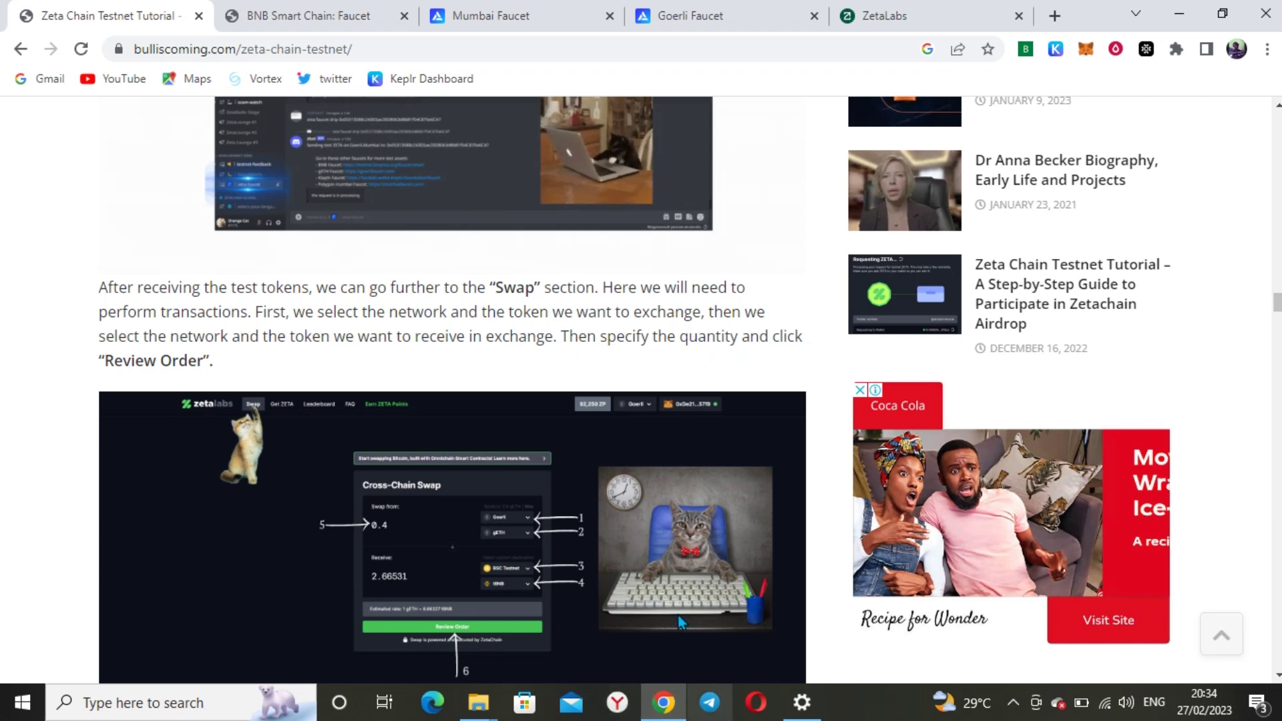
Keep Goerli as the source network and choose ZETA as the token to send
{"action": "left_click", "coordinate": [866, 9]}
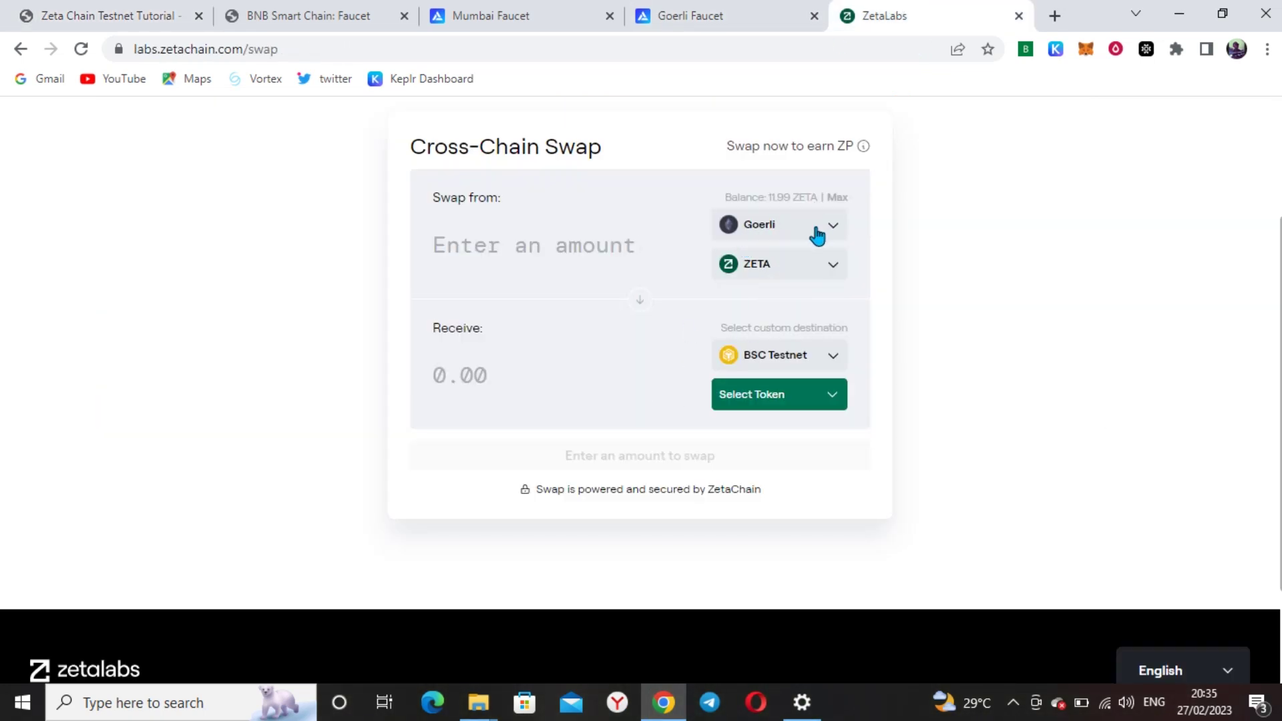
{"action": "left_click", "coordinate": [775, 239]}
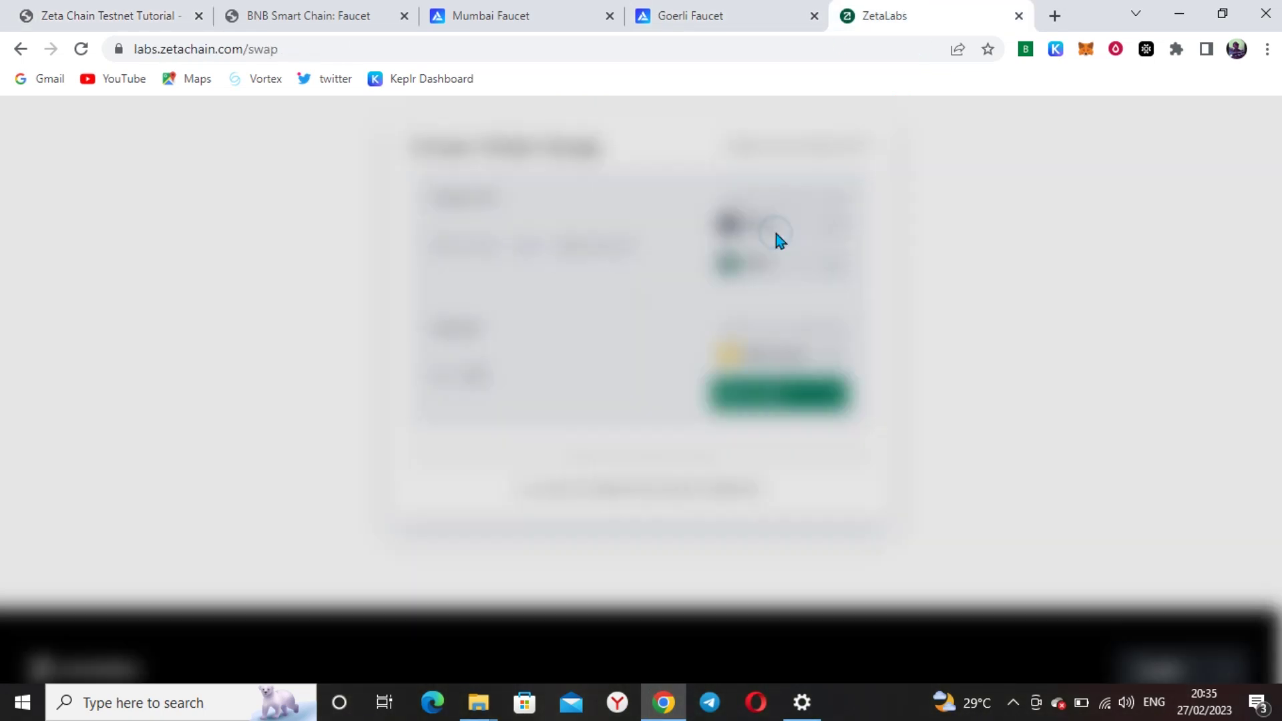
{"action": "left_click", "coordinate": [454, 398]}
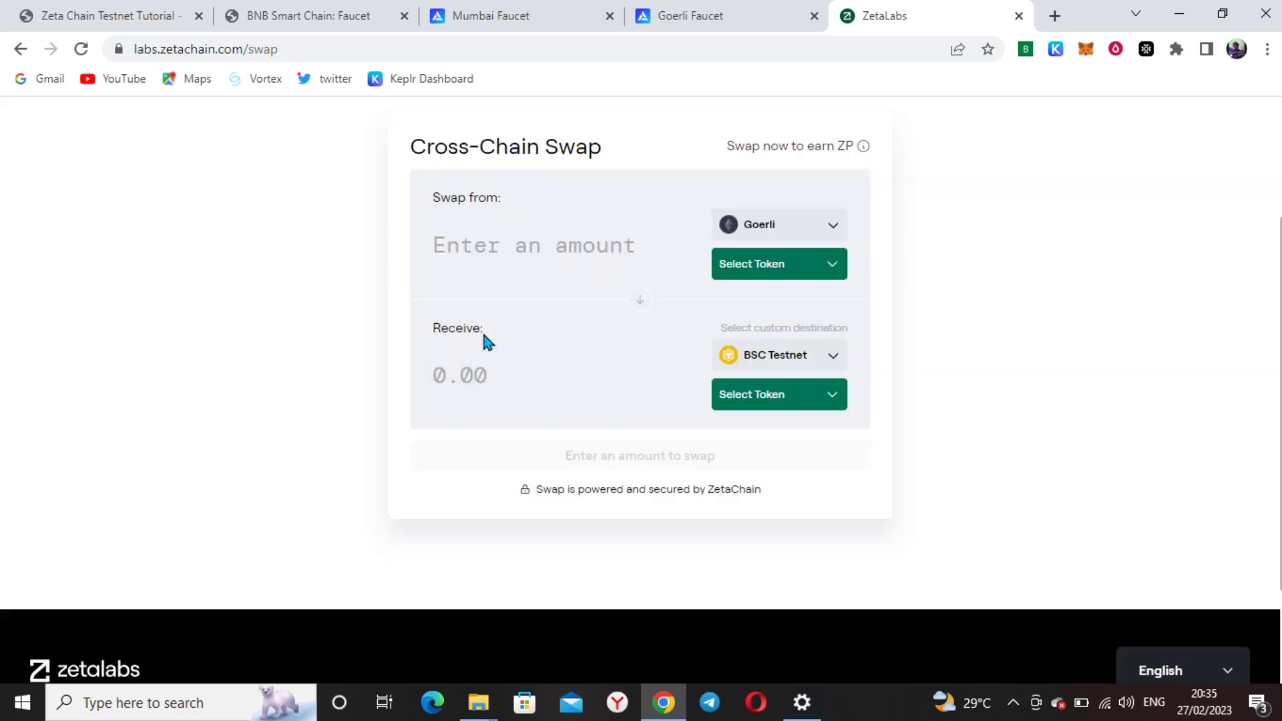
{"action": "left_click", "coordinate": [518, 249]}
{"action": "left_click", "coordinate": [825, 279]}
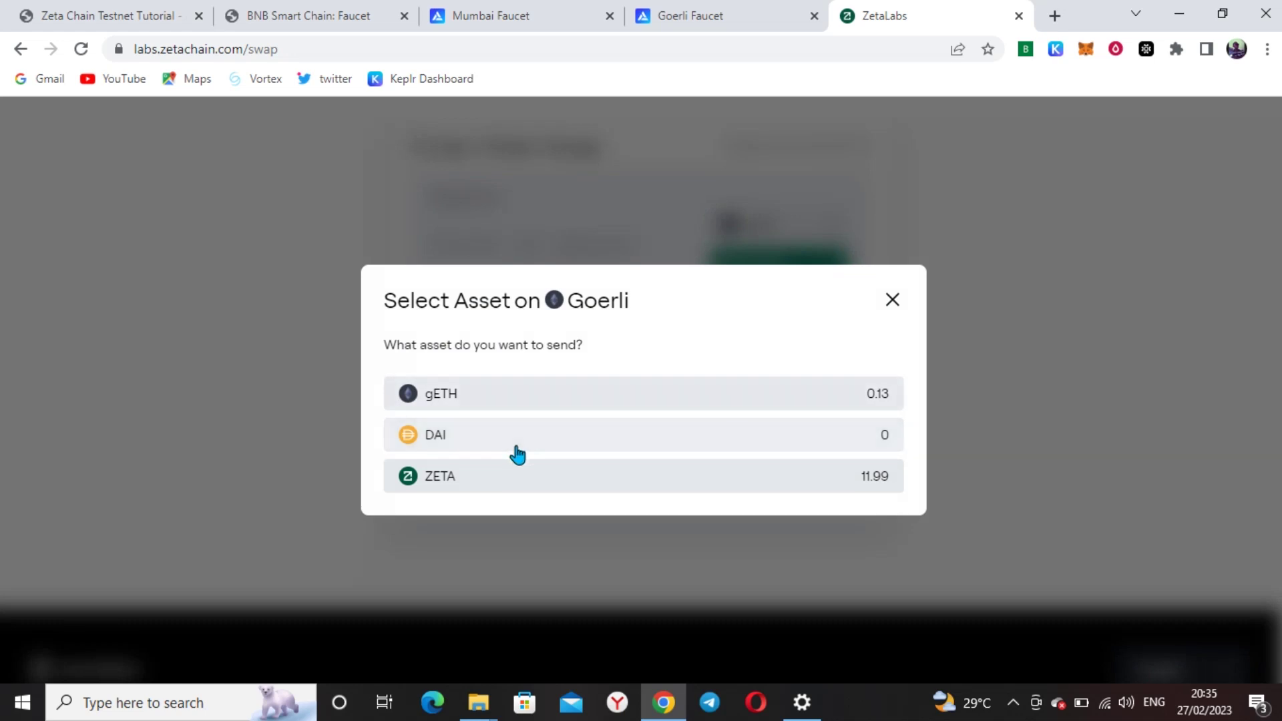
{"action": "left_click", "coordinate": [519, 481]}
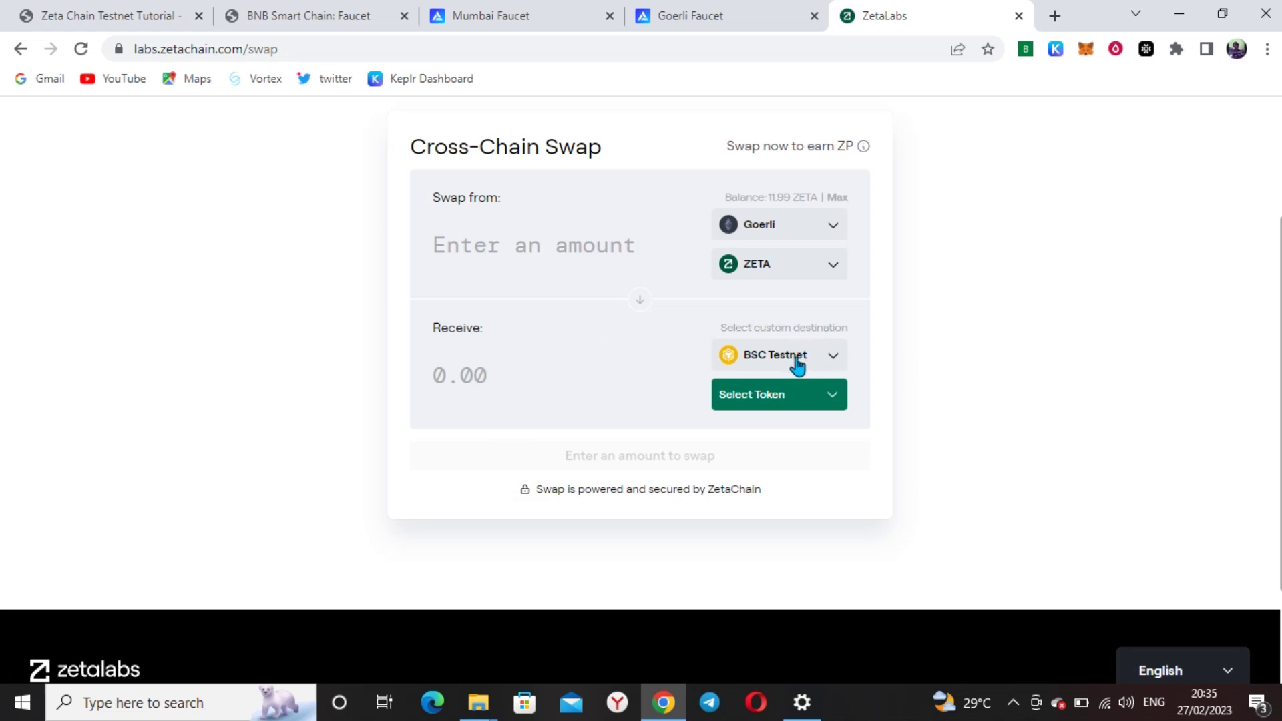
Choose ZETA to receive on BSC Testnet and set the swap amount to 4
{"action": "left_click", "coordinate": [521, 243]}
{"action": "type", "text": "1"}
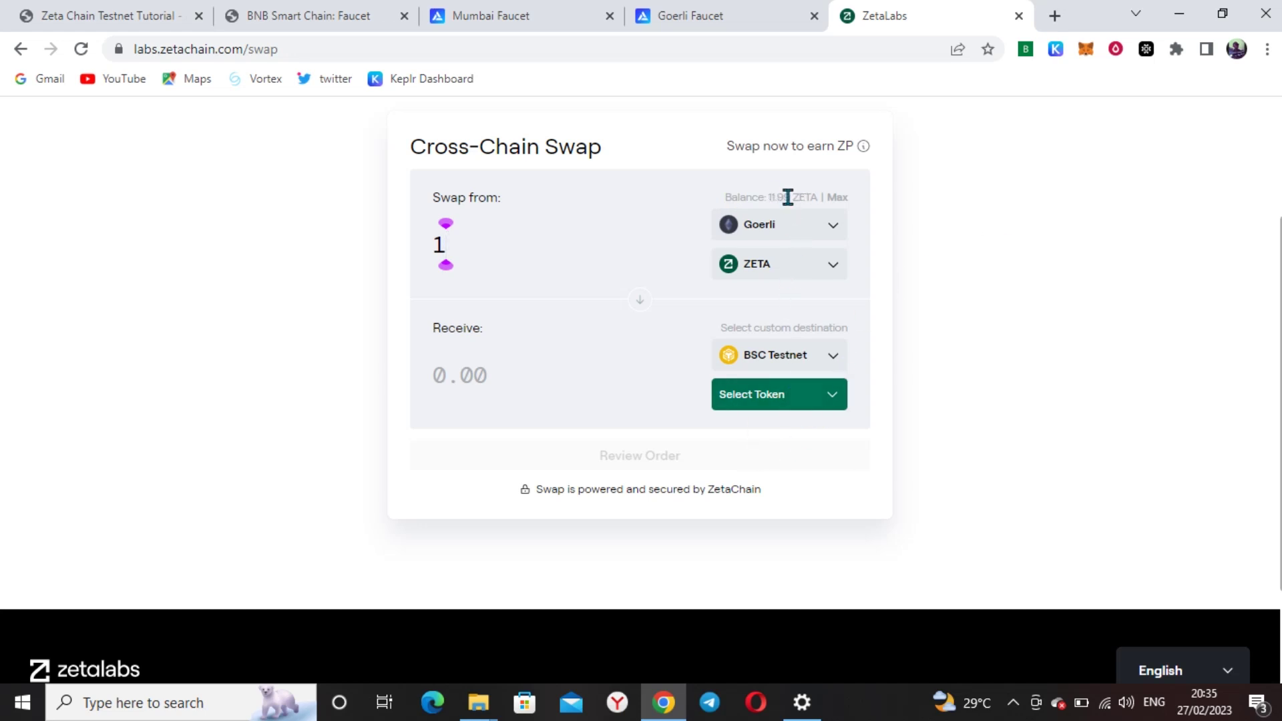
{"action": "left_click", "coordinate": [835, 396]}
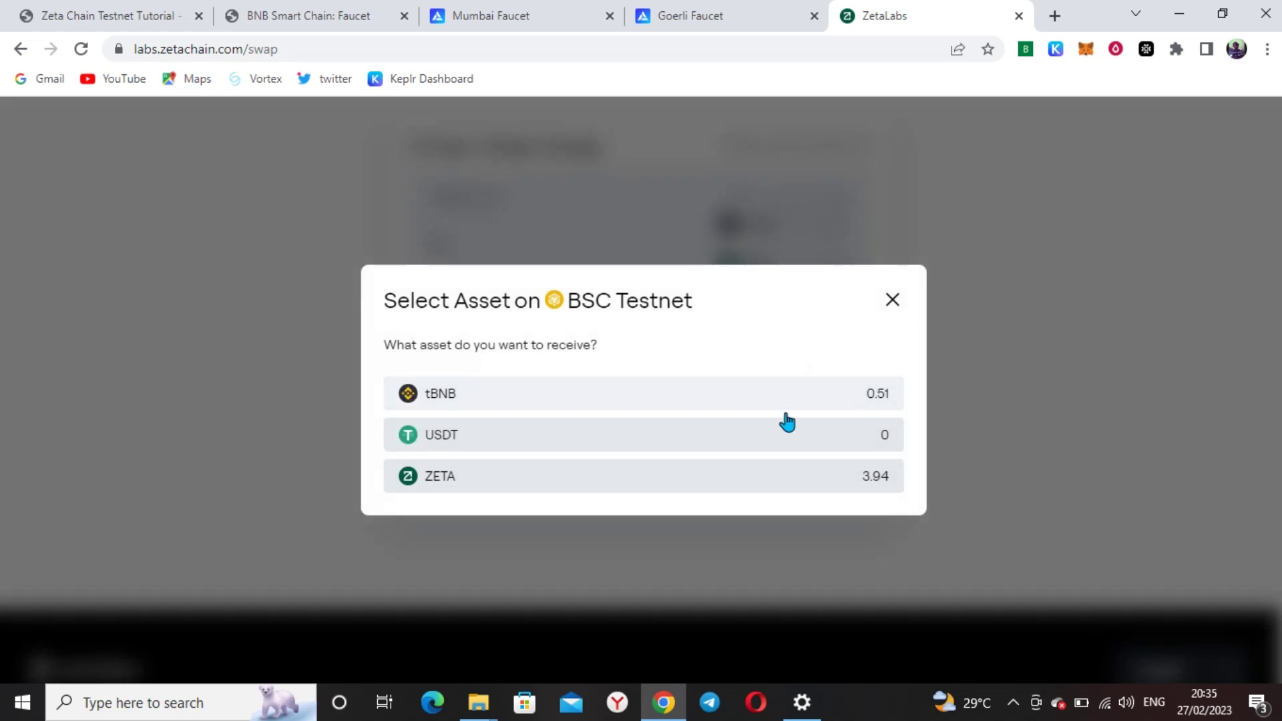
{"action": "left_click", "coordinate": [592, 476]}
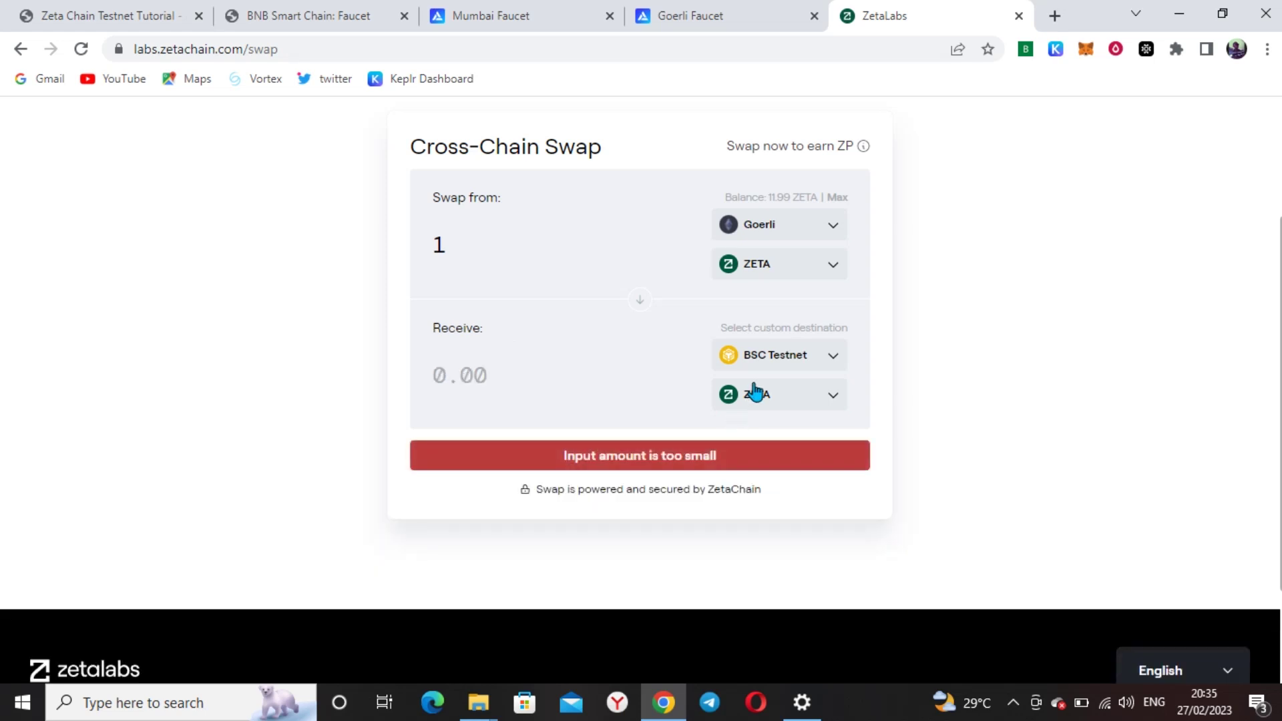
{"action": "double_click", "coordinate": [489, 236]}
{"action": "key", "text": "BackSpace"}
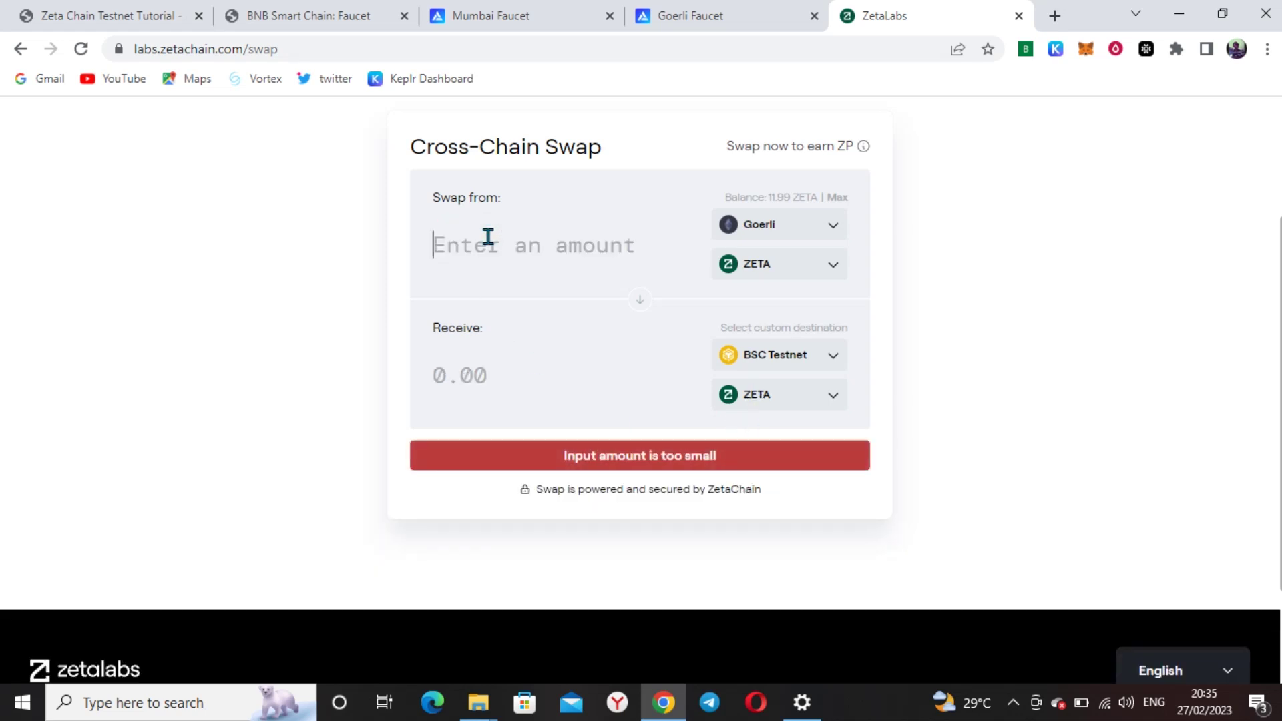
{"action": "type", "text": "4"}
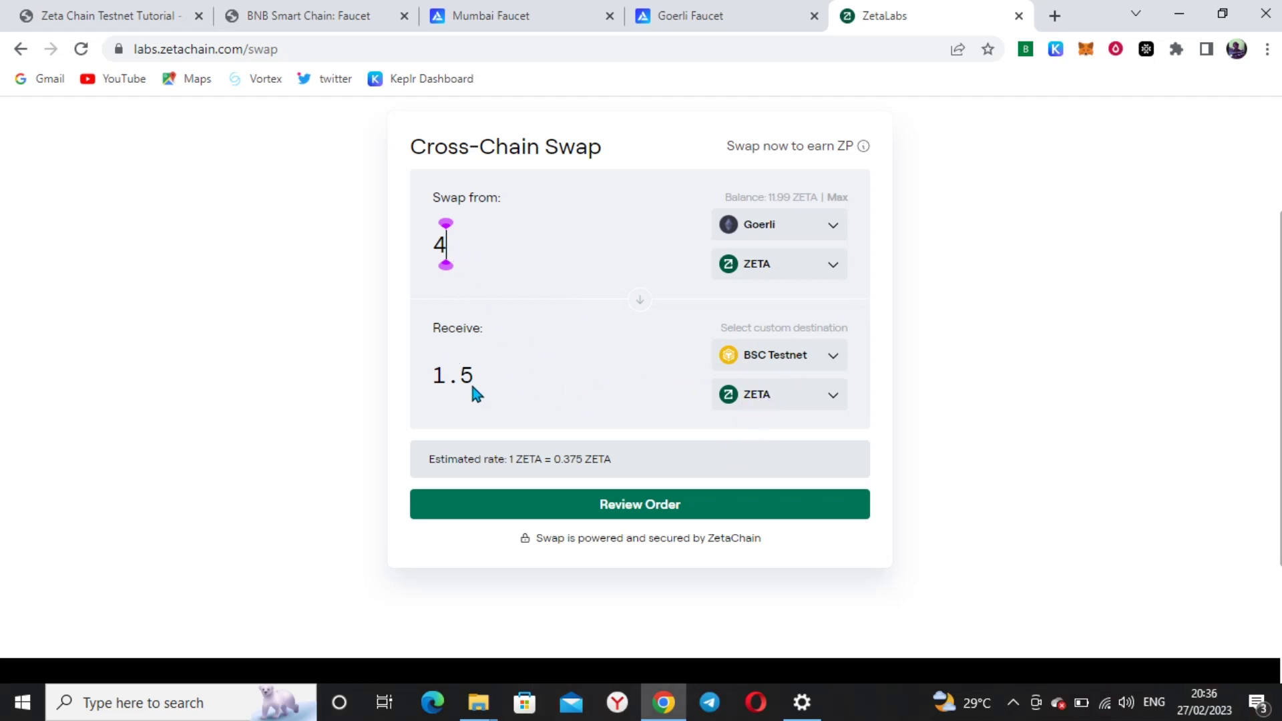
Review the 4 ZETA swap, allow the ZETA transfer, and confirm the spending permission in MetaMask
{"action": "left_click", "coordinate": [643, 519]}
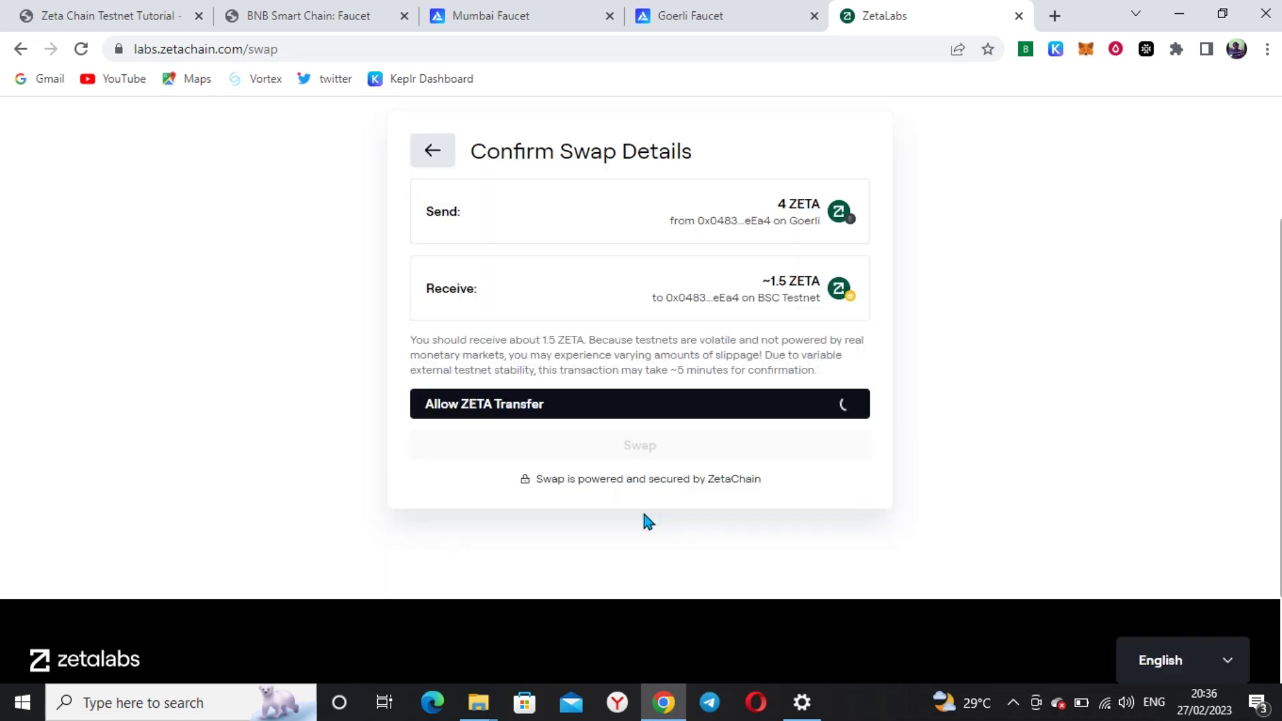
{"action": "left_click", "coordinate": [599, 419]}
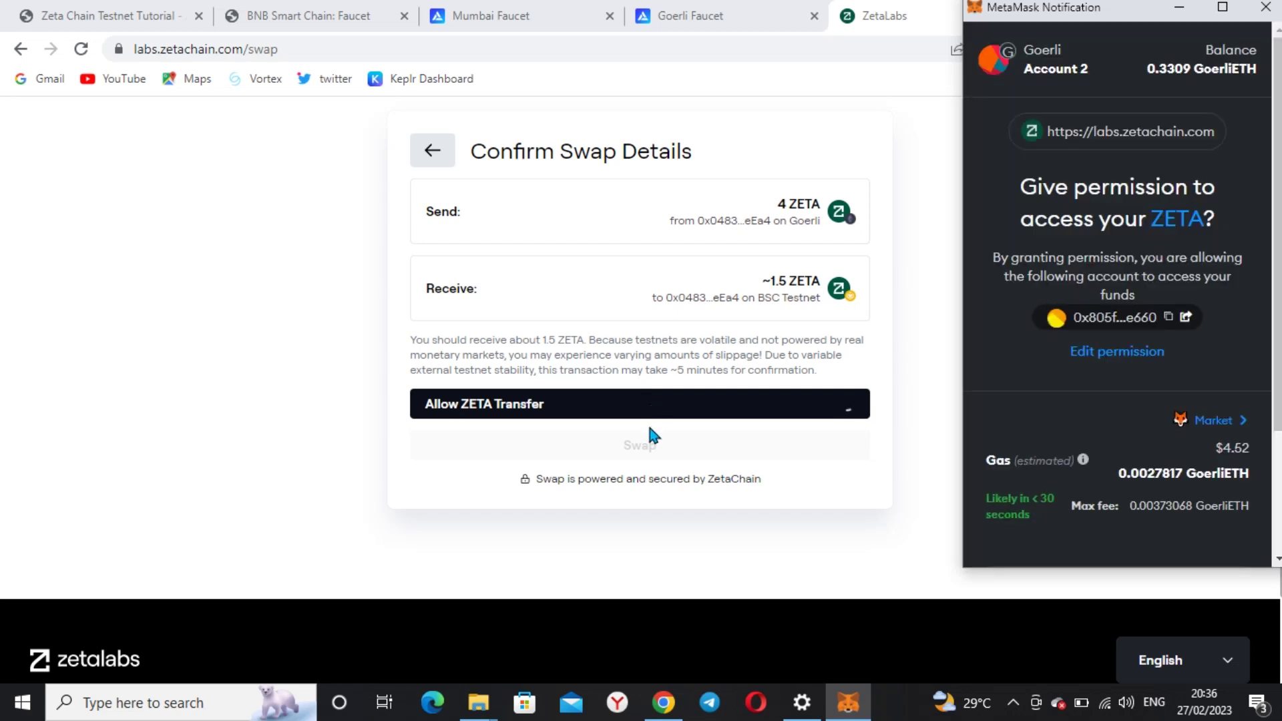
{"action": "scroll", "coordinate": [1134, 401], "scroll_direction": "down", "scroll_amount": 2}
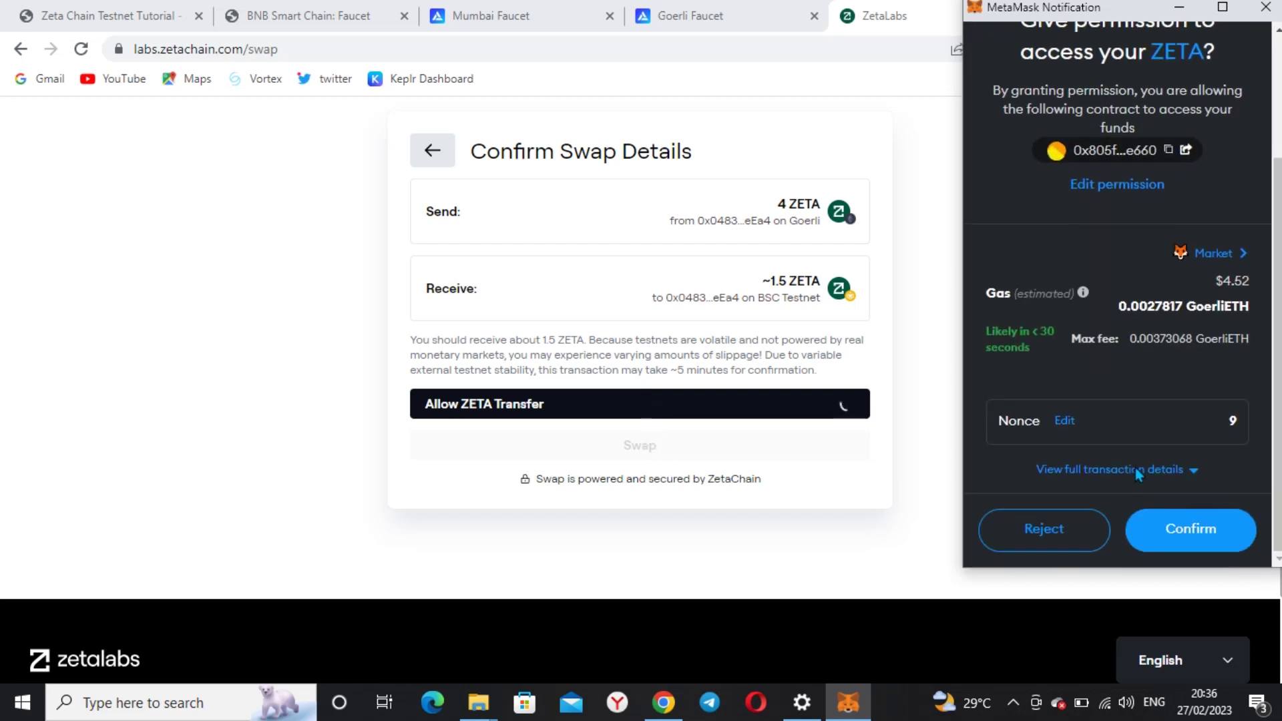
{"action": "left_click", "coordinate": [1185, 544]}
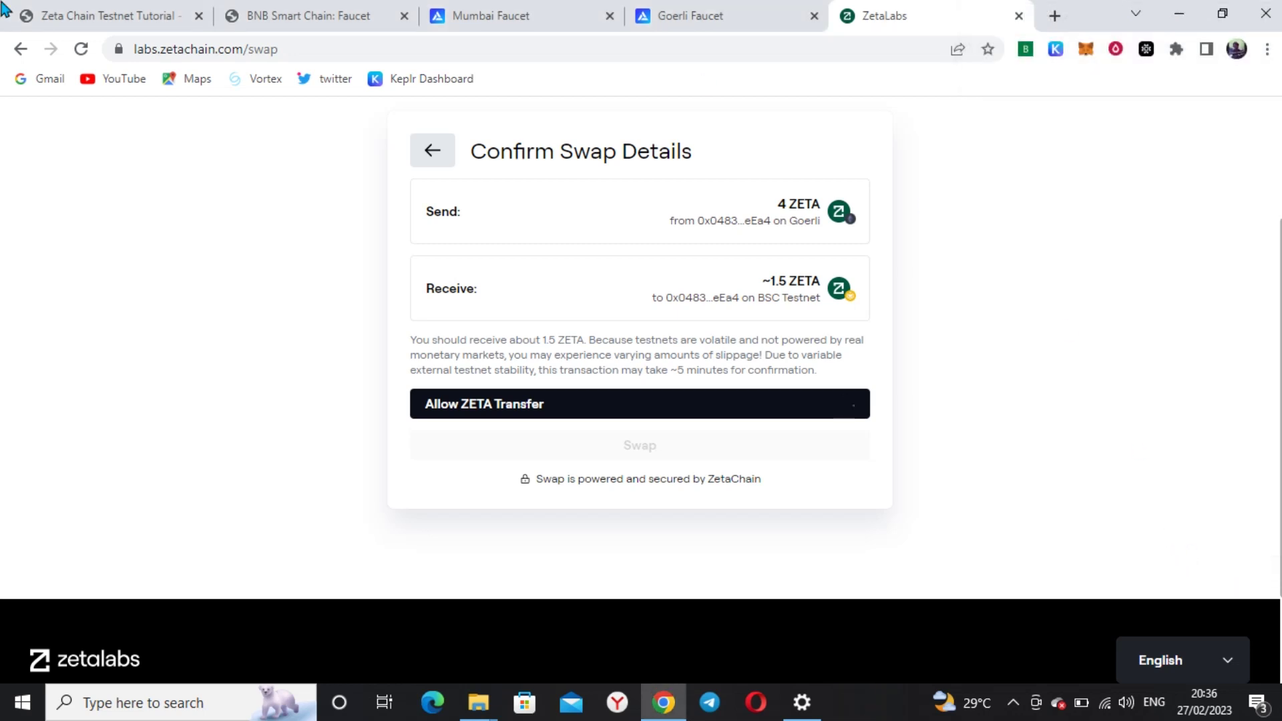
Read the tutorial's Allow ZETA transfer / Swap paragraph, then return to the ZetaLabs confirmation
{"action": "left_click", "coordinate": [50, 8]}
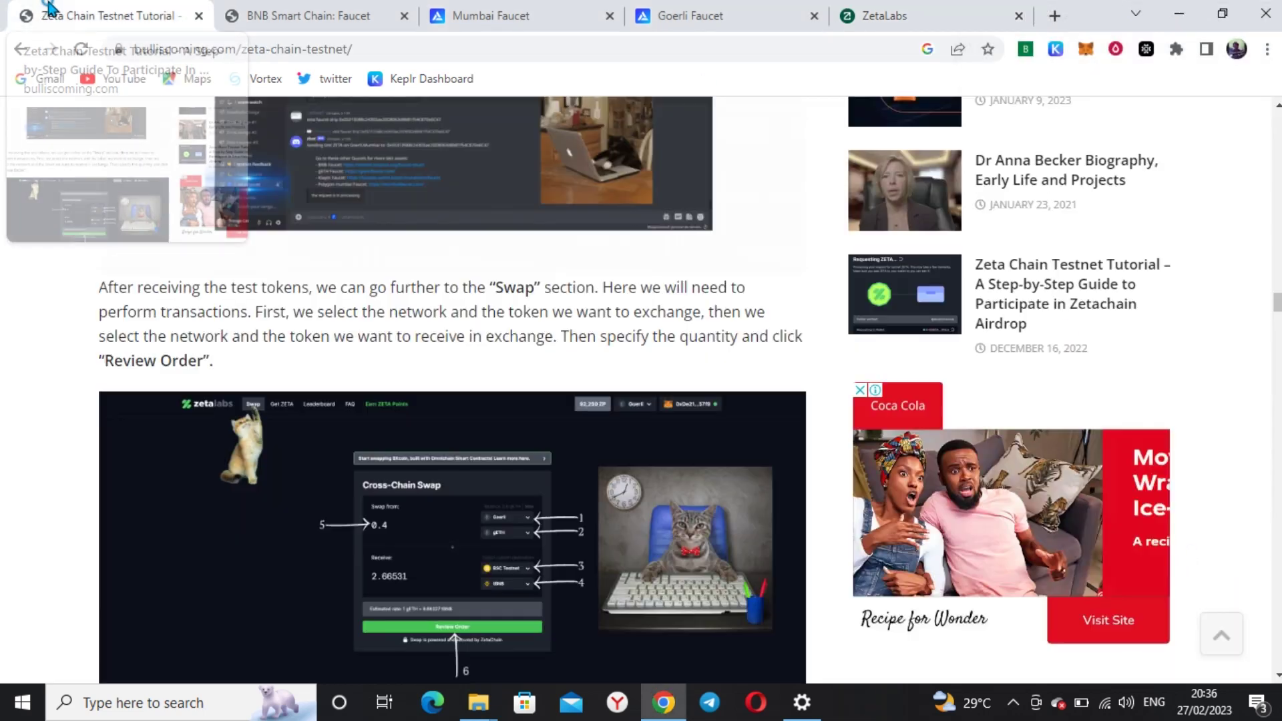
{"action": "scroll", "coordinate": [323, 459], "scroll_direction": "down", "scroll_amount": 7}
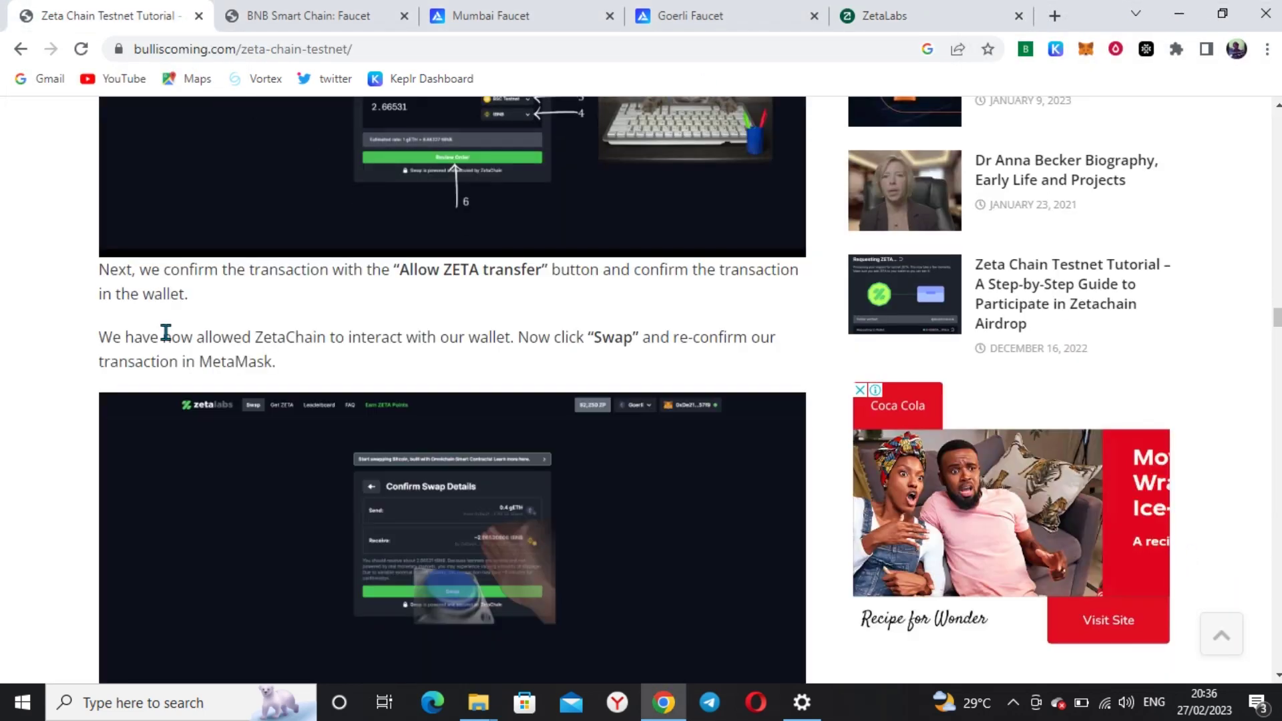
{"action": "scroll", "coordinate": [202, 315], "scroll_direction": "up", "scroll_amount": 3}
{"action": "scroll", "coordinate": [175, 253], "scroll_direction": "up", "scroll_amount": 1}
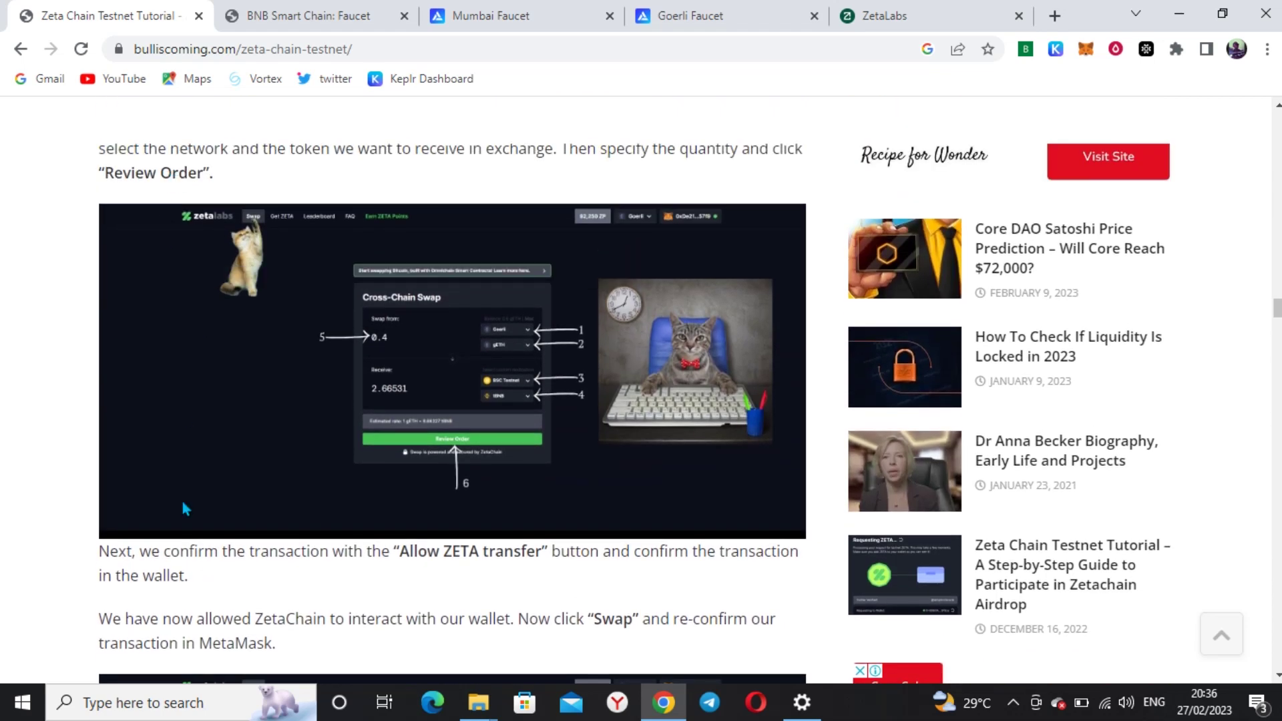
{"action": "scroll", "coordinate": [484, 584], "scroll_direction": "down", "scroll_amount": 1}
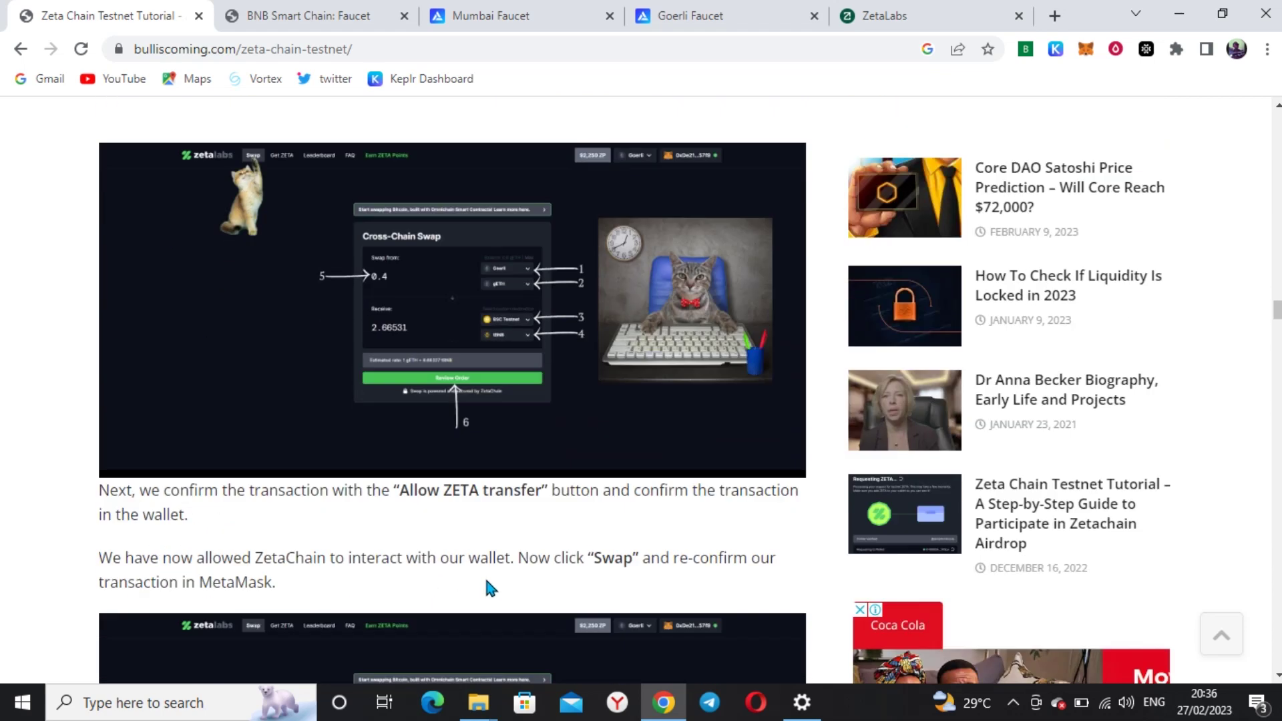
{"action": "left_click", "coordinate": [871, 14]}
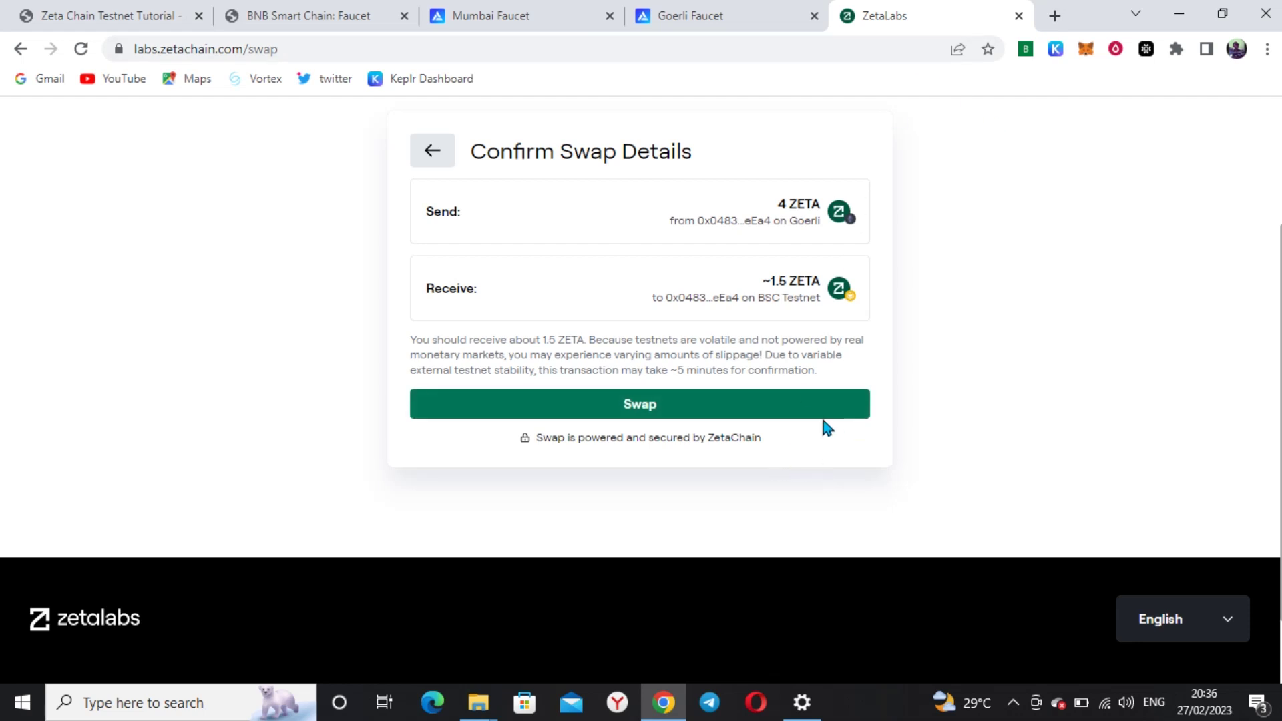
Submit the 4 ZETA swap and confirm the transaction in the MetaMask window
{"action": "left_click", "coordinate": [652, 414]}
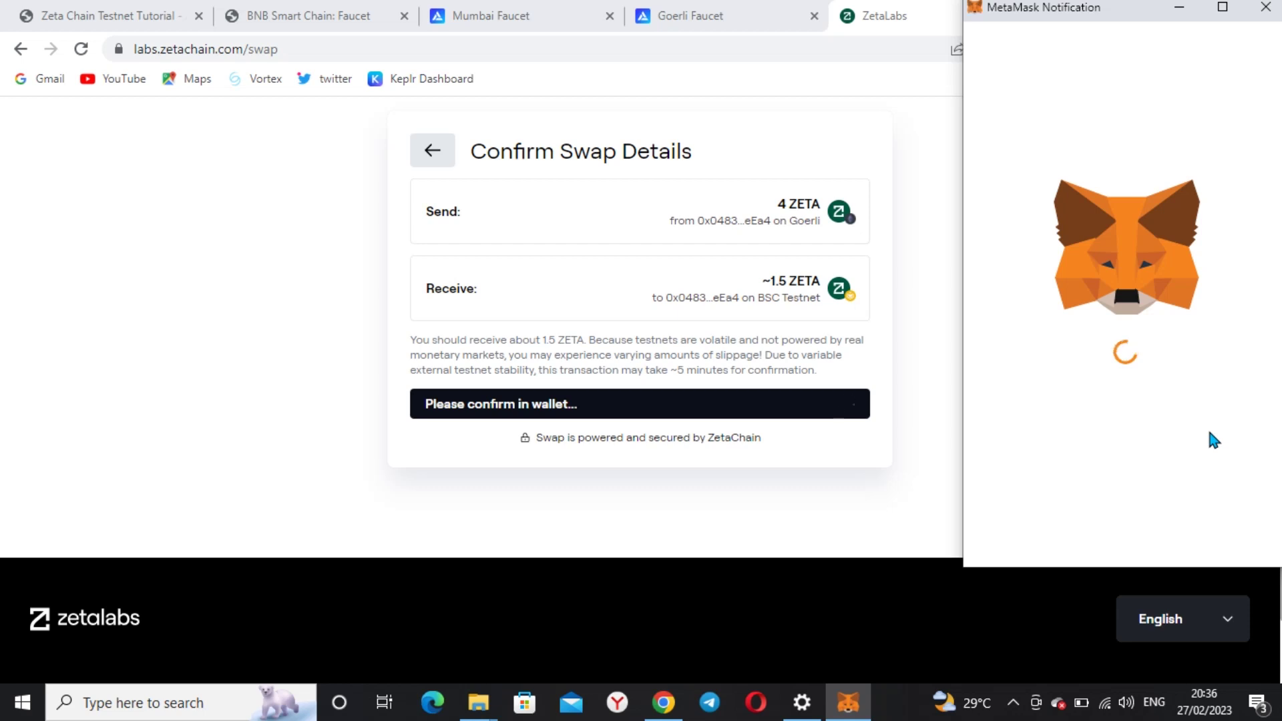
{"action": "scroll", "coordinate": [1180, 457], "scroll_direction": "down", "scroll_amount": 3}
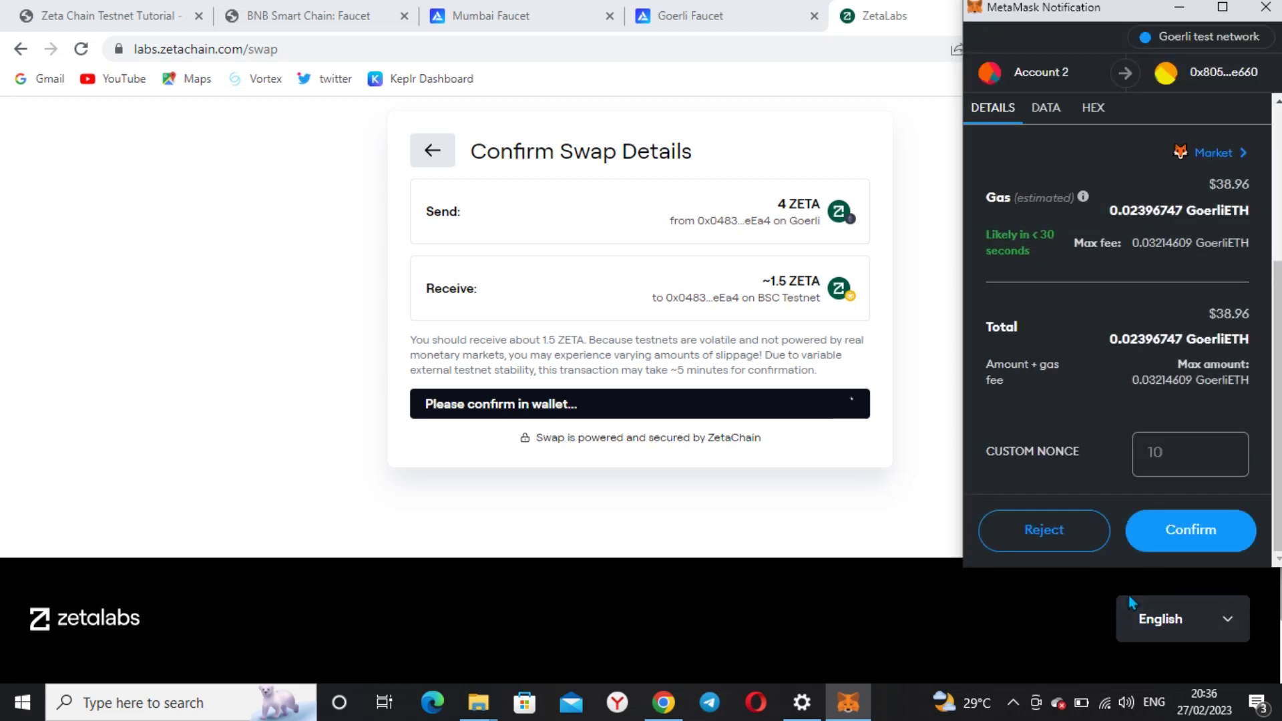
{"action": "left_click", "coordinate": [1189, 532]}
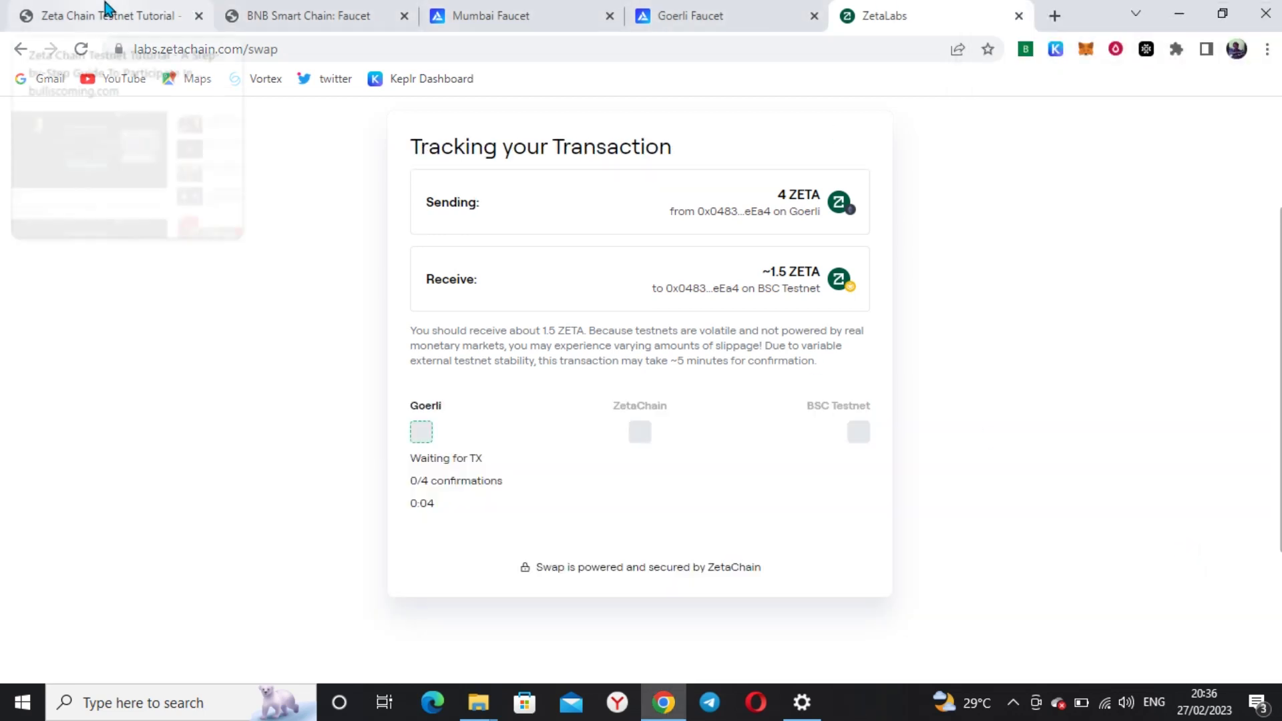
{"action": "left_click", "coordinate": [107, 8]}
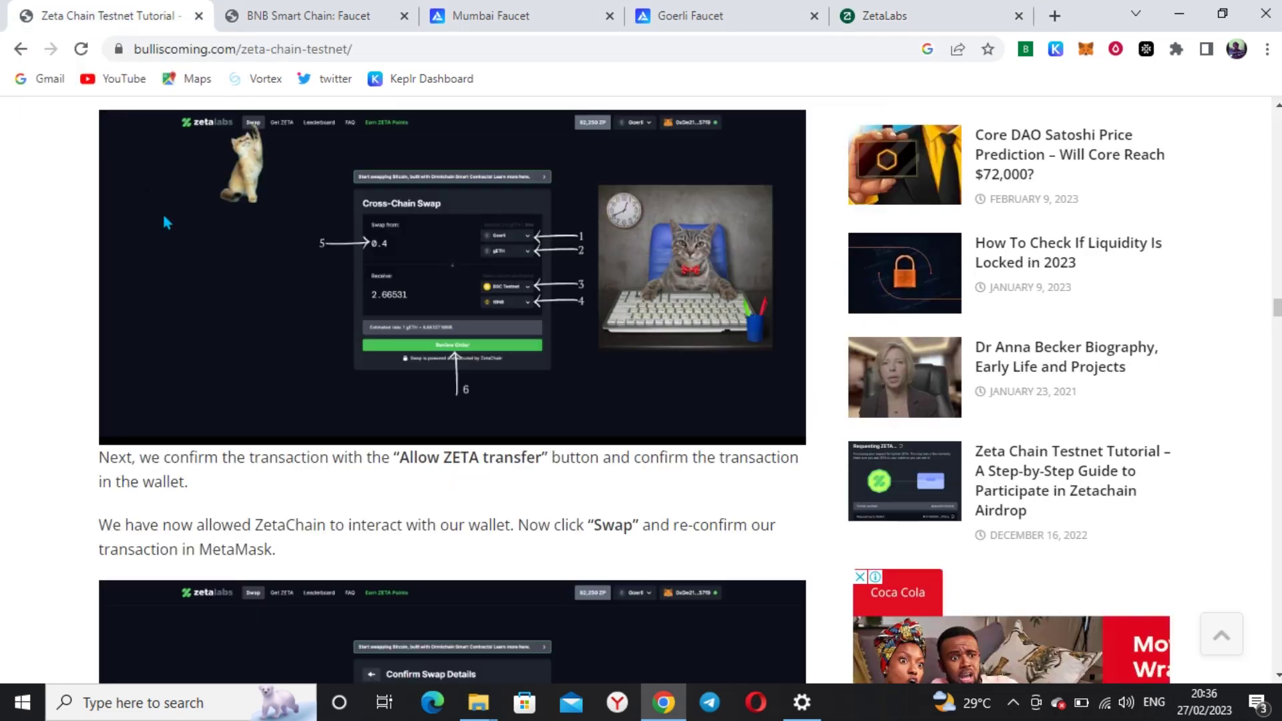
{"action": "scroll", "coordinate": [529, 643], "scroll_direction": "down", "scroll_amount": 10}
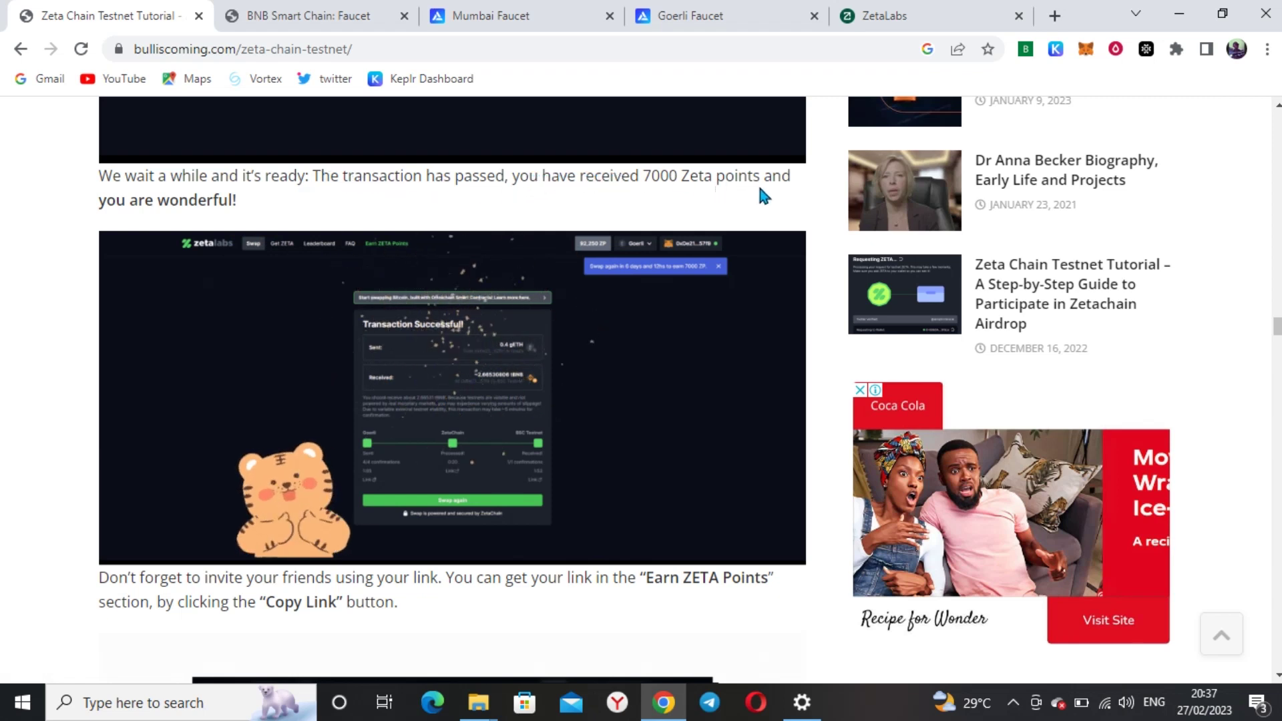
{"action": "scroll", "coordinate": [233, 305], "scroll_direction": "down", "scroll_amount": 3}
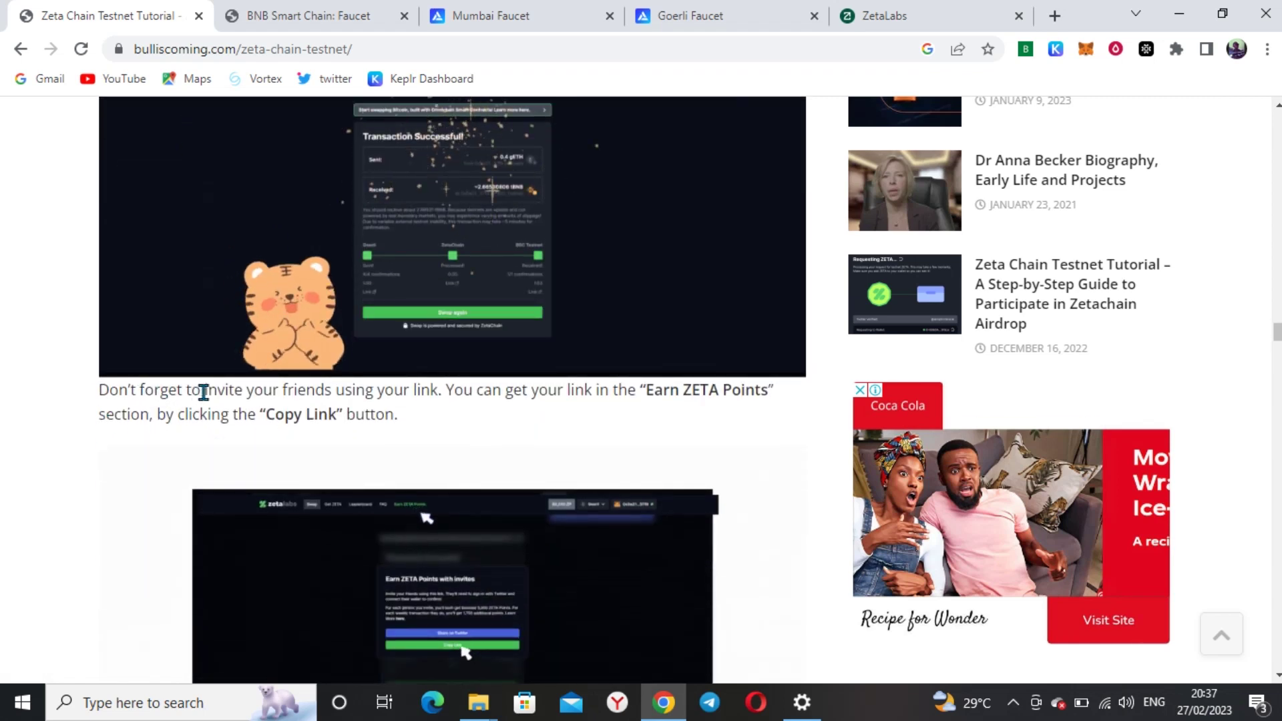
{"action": "left_click", "coordinate": [947, 10]}
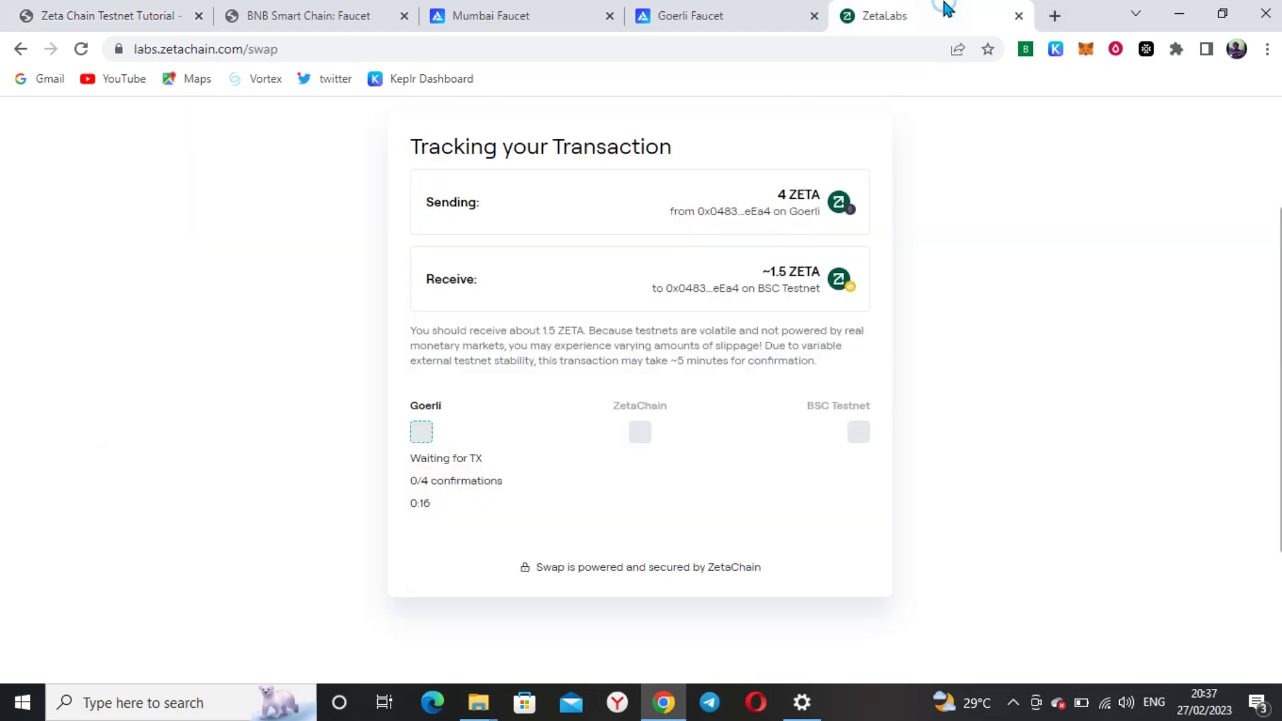
{"action": "scroll", "coordinate": [827, 446], "scroll_direction": "down", "scroll_amount": 3}
{"action": "scroll", "coordinate": [781, 483], "scroll_direction": "up", "scroll_amount": 5}
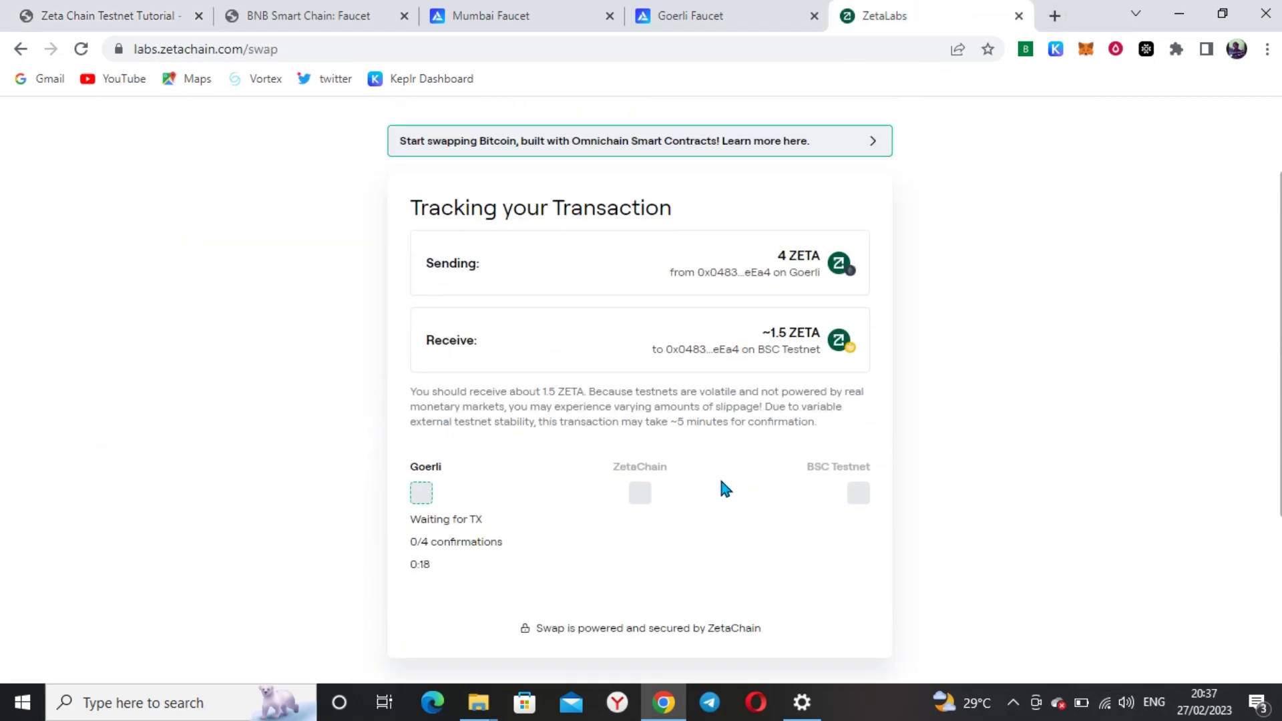